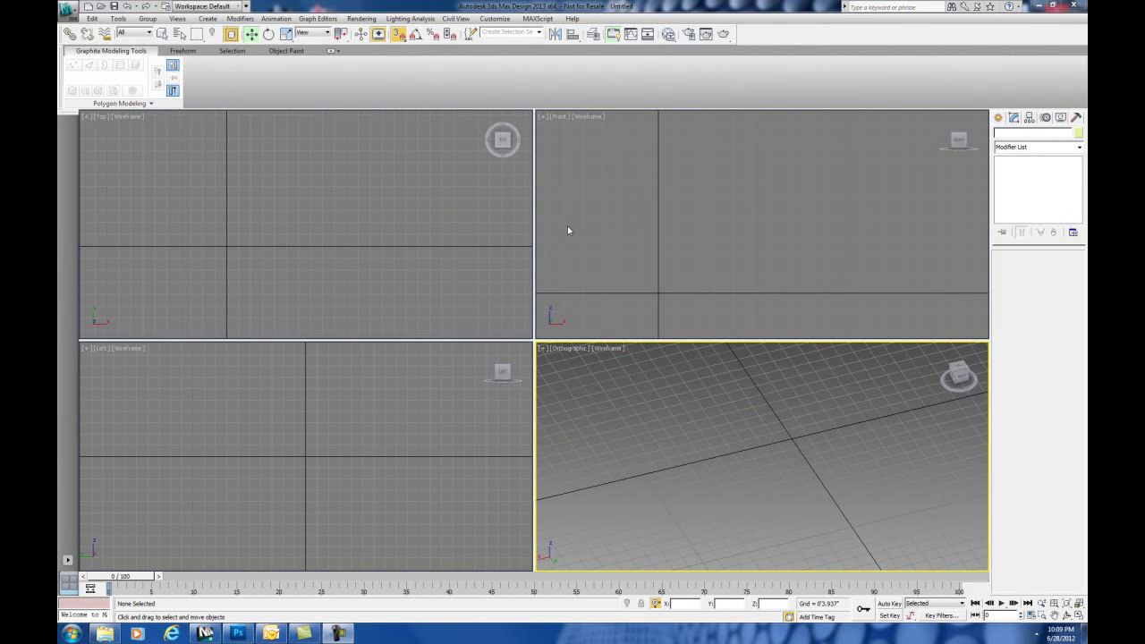
- Draw a rectangle spline in the Front view
{"action": "left_click", "coordinate": [561, 225]}
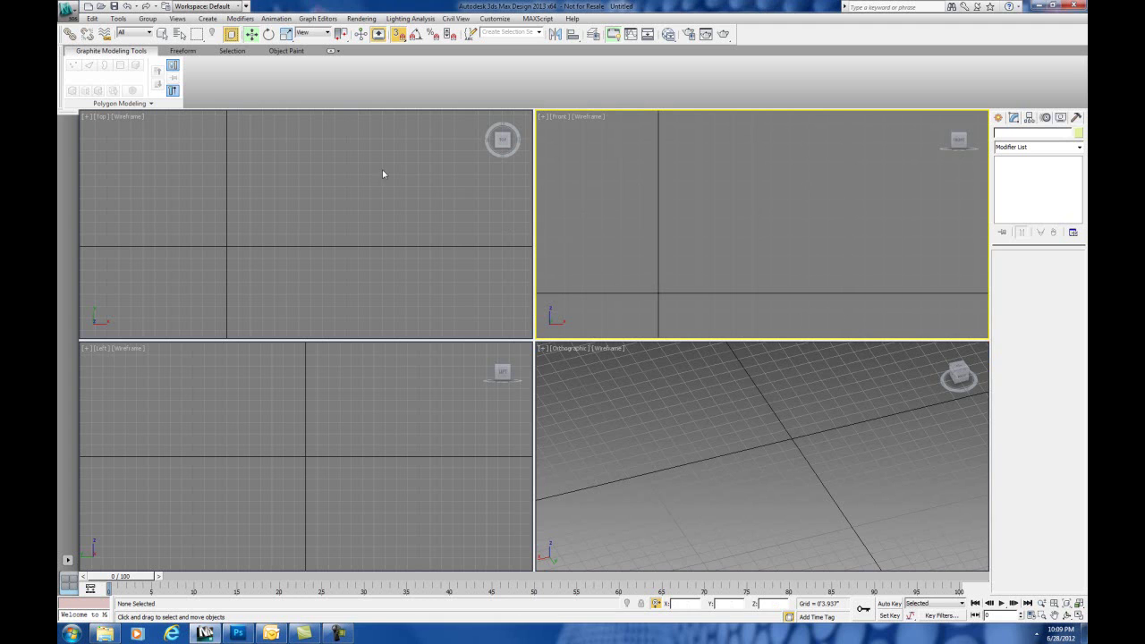
{"action": "left_click", "coordinate": [999, 119]}
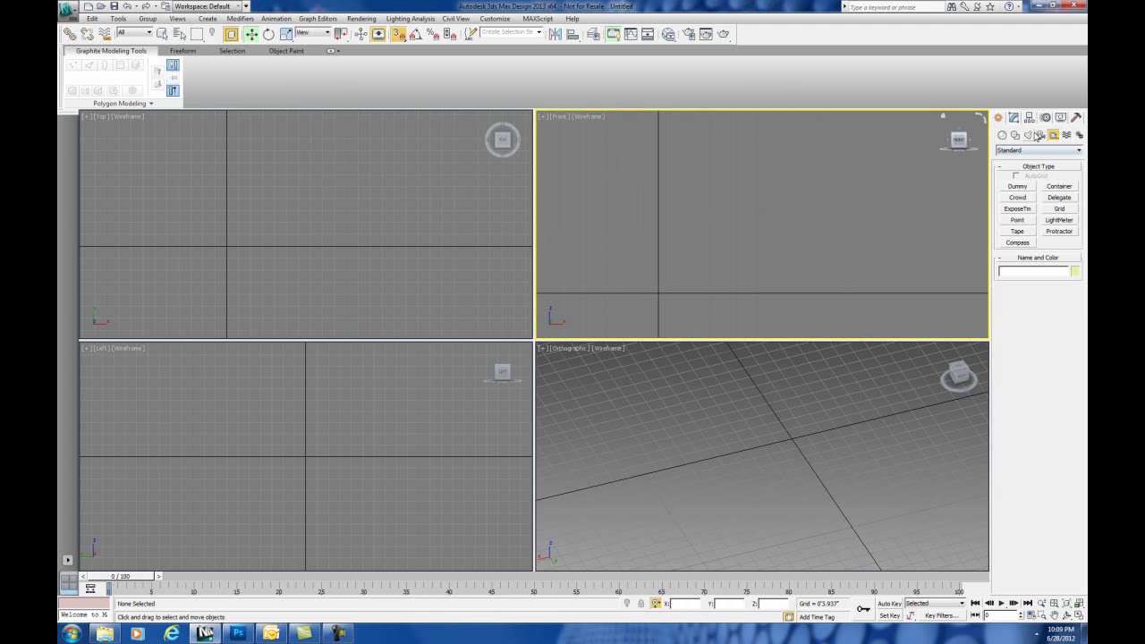
{"action": "left_click", "coordinate": [1015, 134]}
{"action": "left_click", "coordinate": [1057, 196]}
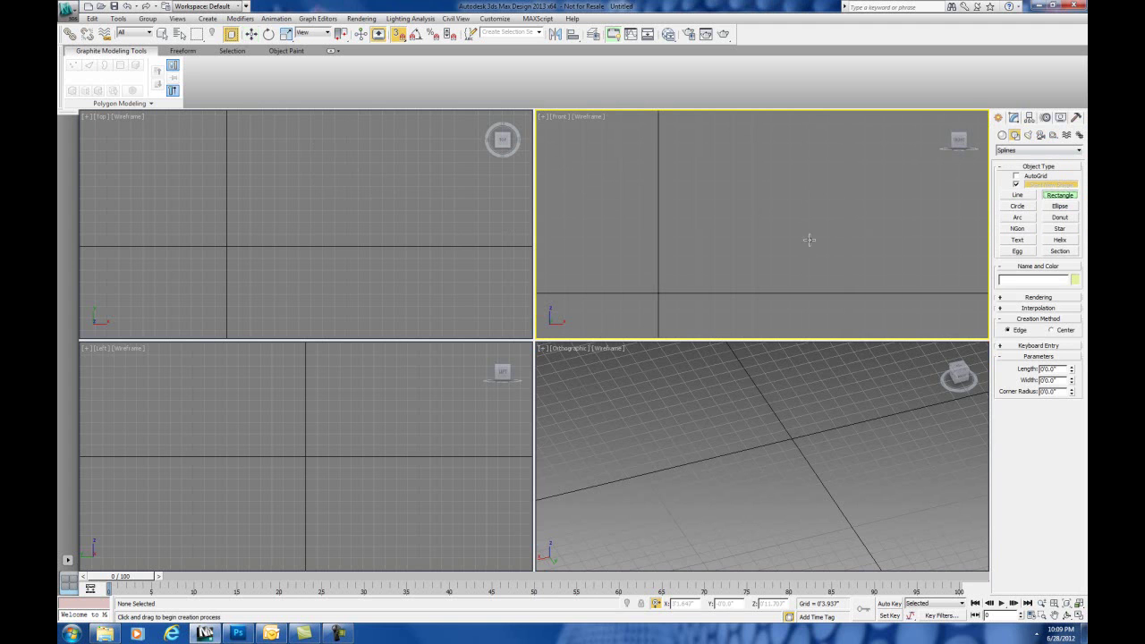
{"action": "left_click_drag", "start_coordinate": [670, 263], "coordinate": [813, 184]}
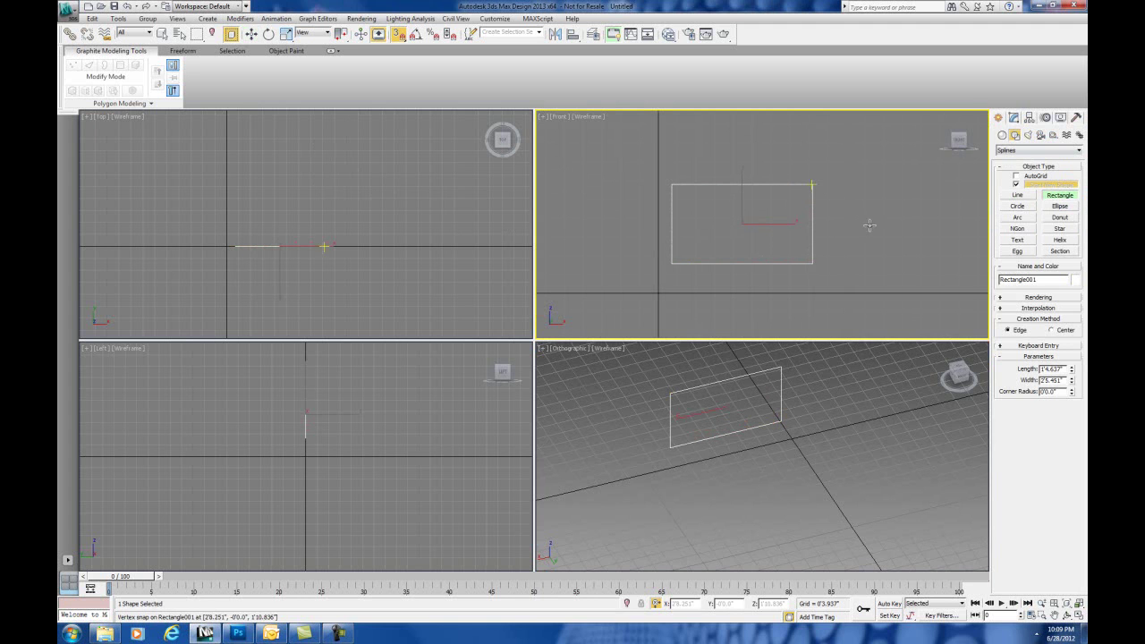
- Set the rectangle's Length to 1'4" and Width to 2'9"
{"action": "double_click", "coordinate": [1063, 368]}
{"action": "type", "text": "16"}
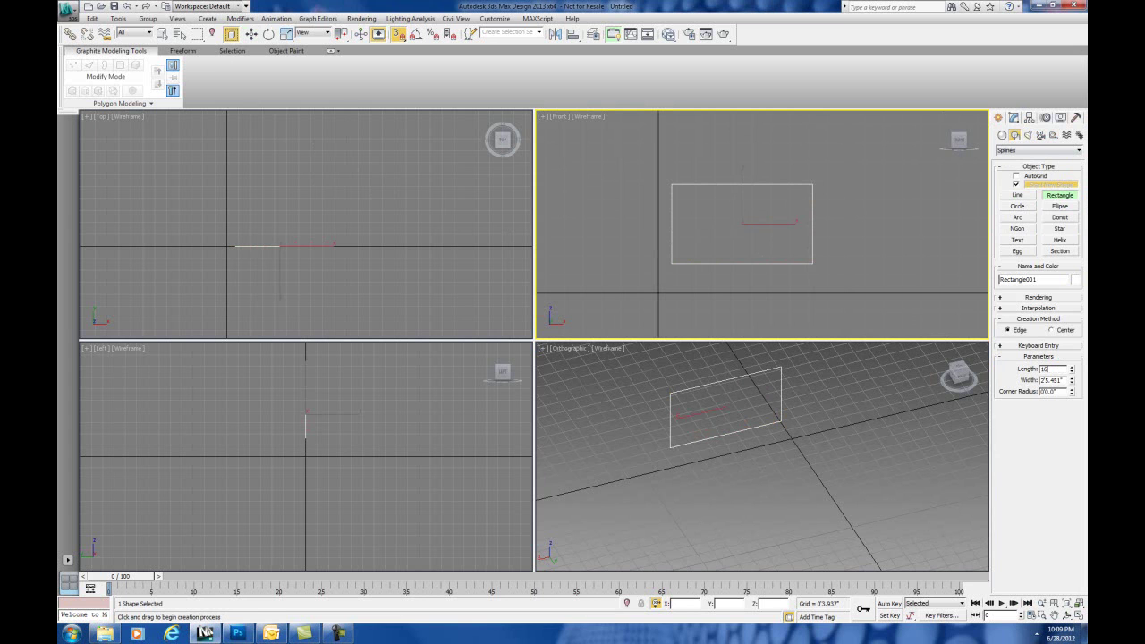
{"action": "key", "text": "Tab"}
{"action": "type", "text": "2'"}
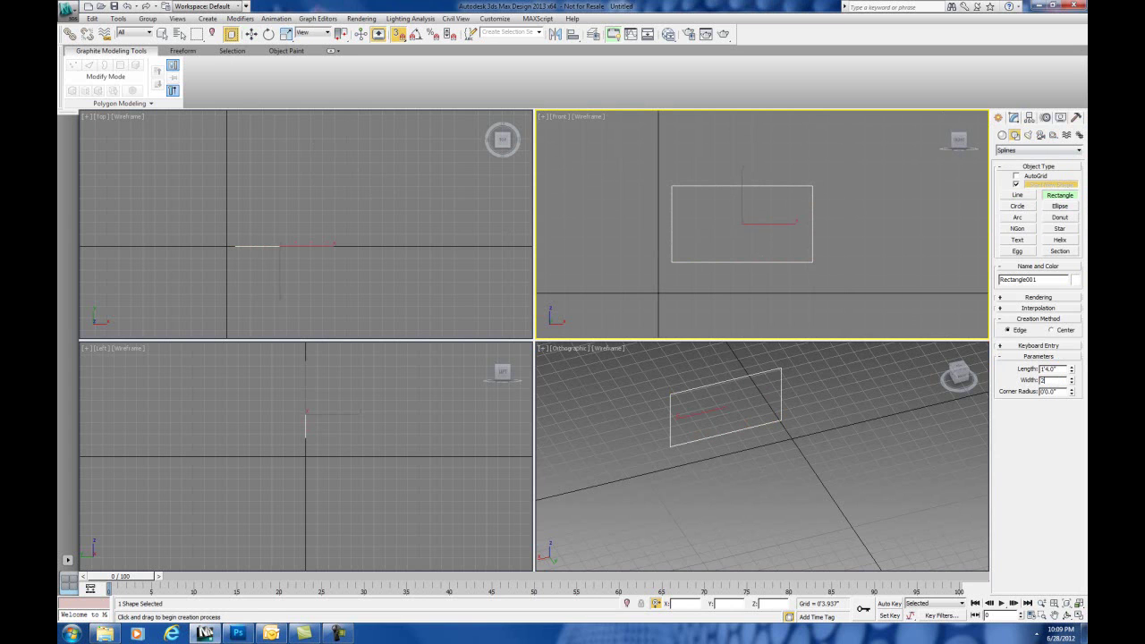
{"action": "type", "text": "9"}
{"action": "key", "text": "Return"}
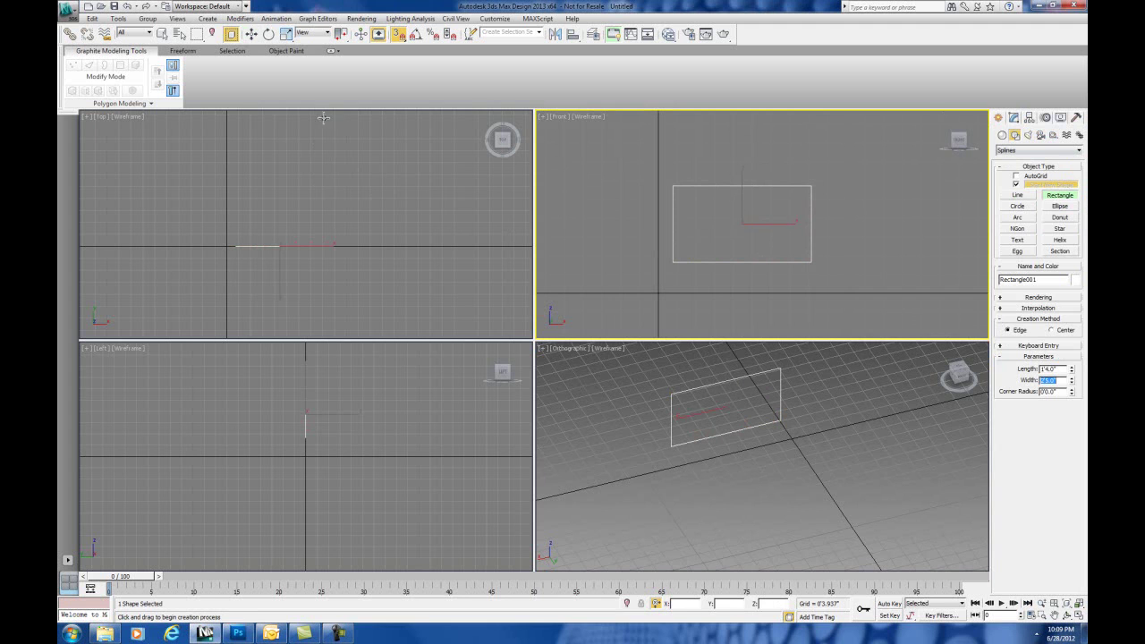
{"action": "left_click", "coordinate": [252, 34]}
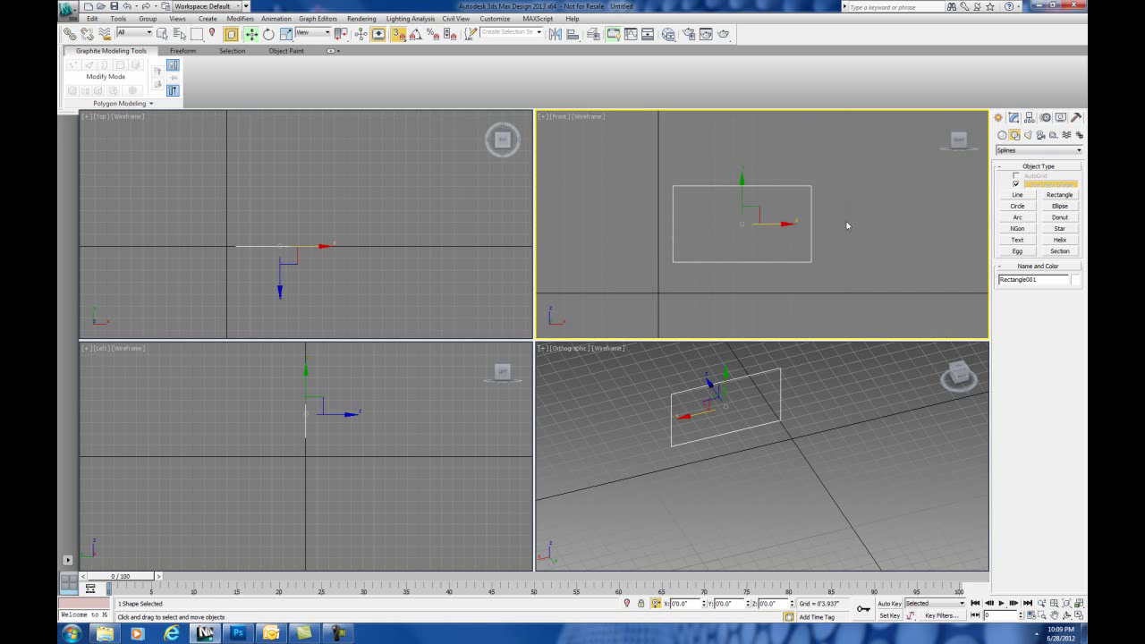
- Rename Rectangle001 to REF-Path
{"action": "middle_click_drag", "start_coordinate": [839, 238], "coordinate": [829, 248]}
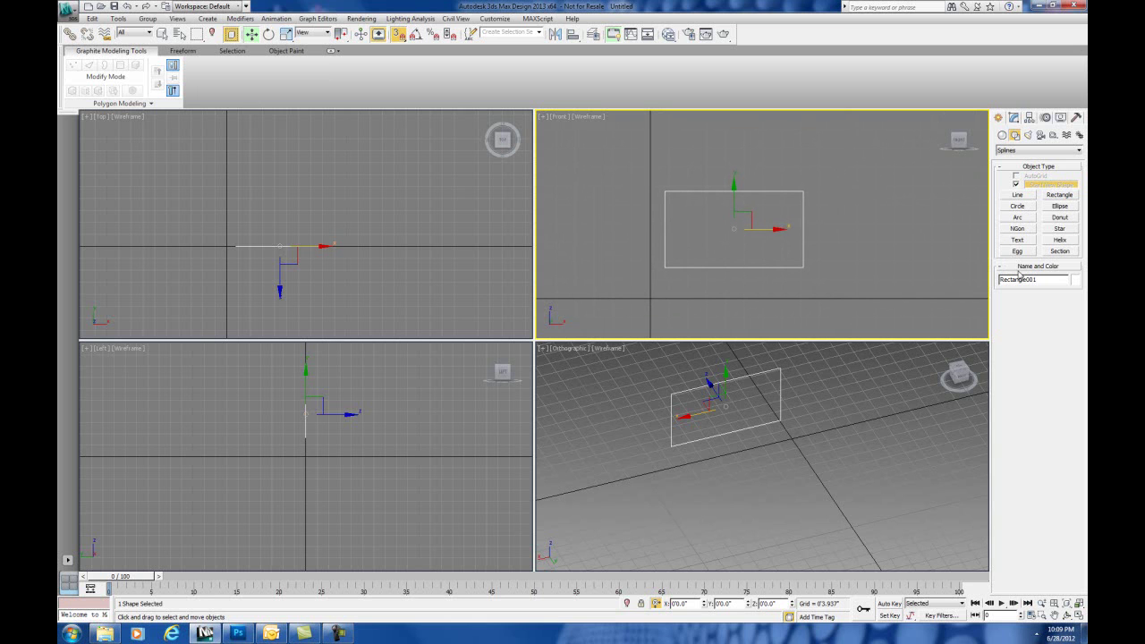
{"action": "left_click_drag", "start_coordinate": [1038, 280], "coordinate": [975, 297]}
{"action": "type", "text": "REF-Path"}
- Add REF-Path to the REF layer and make REF the current layer
{"action": "left_click", "coordinate": [592, 34]}
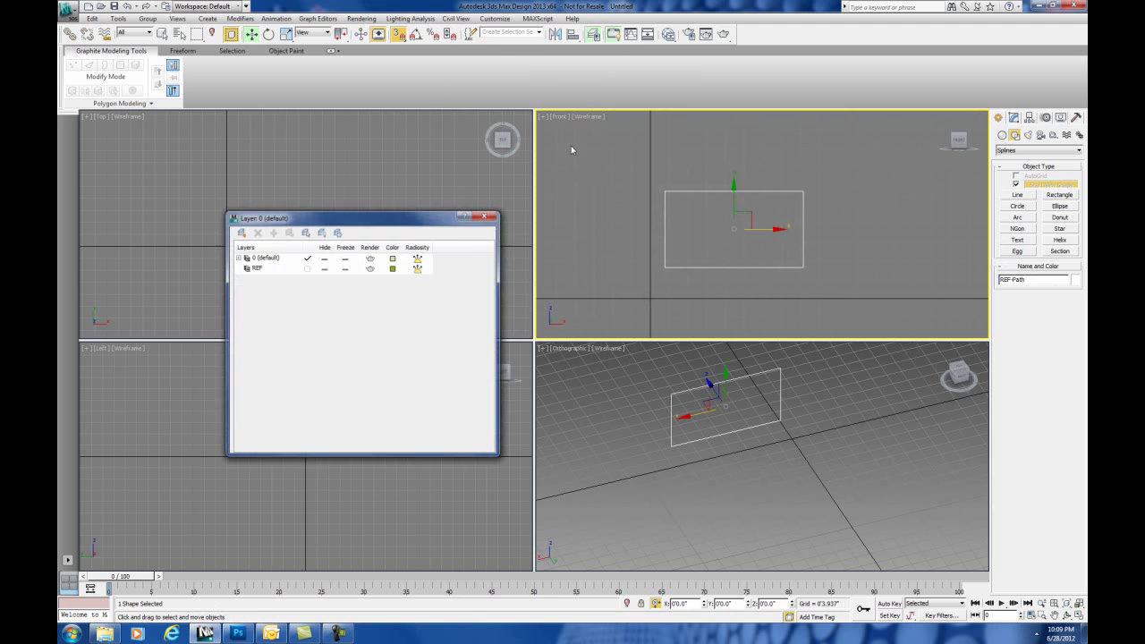
{"action": "left_click", "coordinate": [254, 271]}
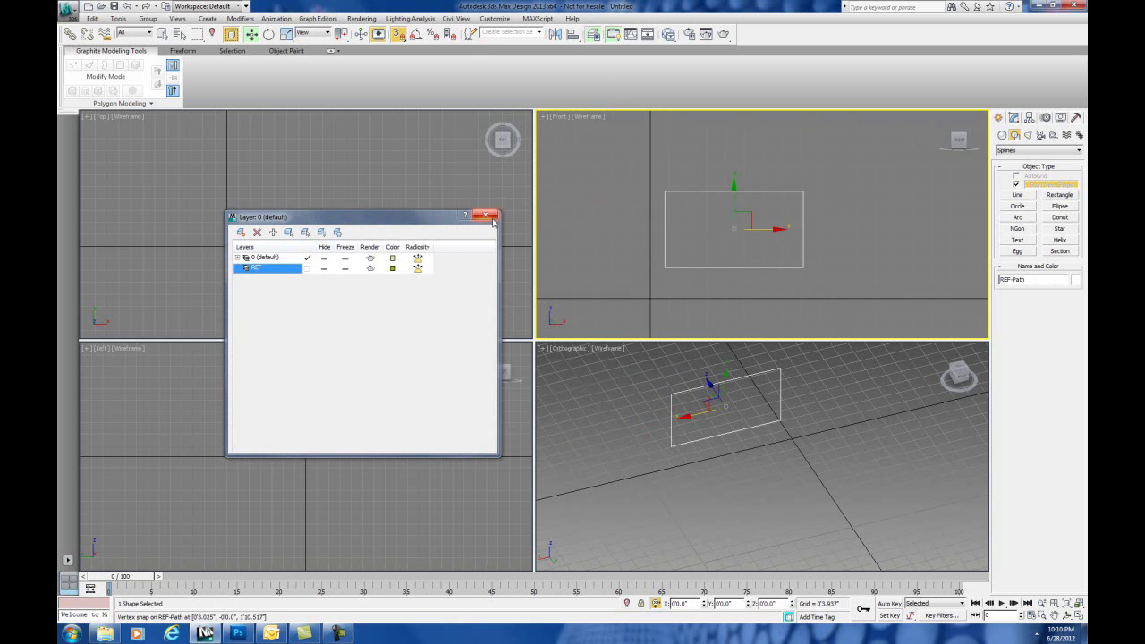
{"action": "left_click", "coordinate": [492, 217]}
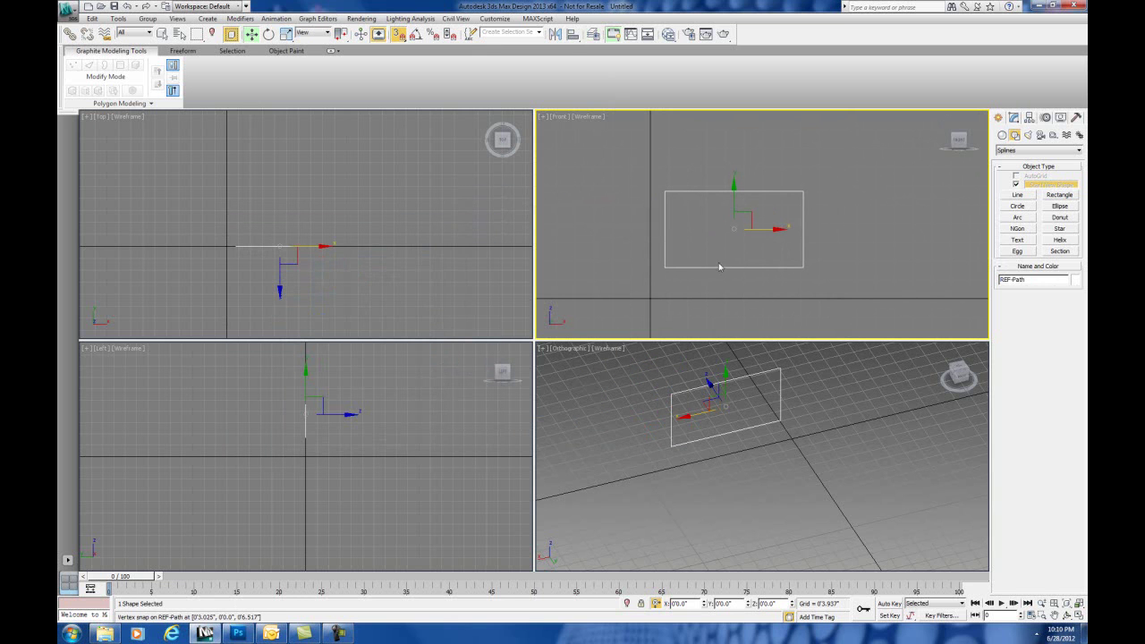
{"action": "left_click", "coordinate": [592, 34]}
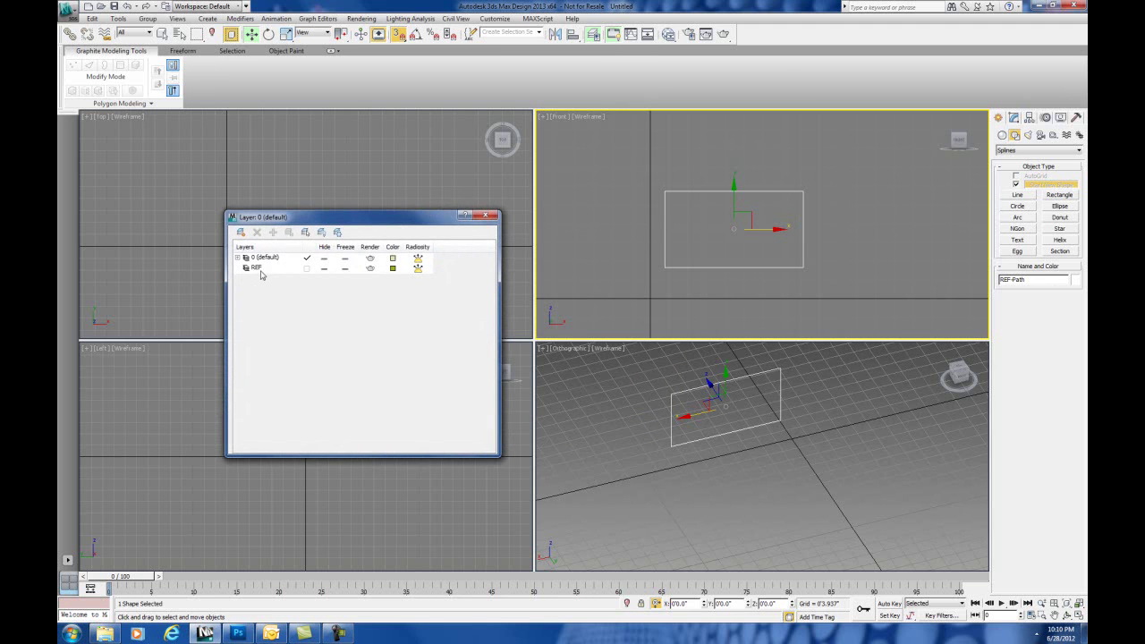
{"action": "left_click", "coordinate": [260, 270]}
{"action": "left_click", "coordinate": [273, 233]}
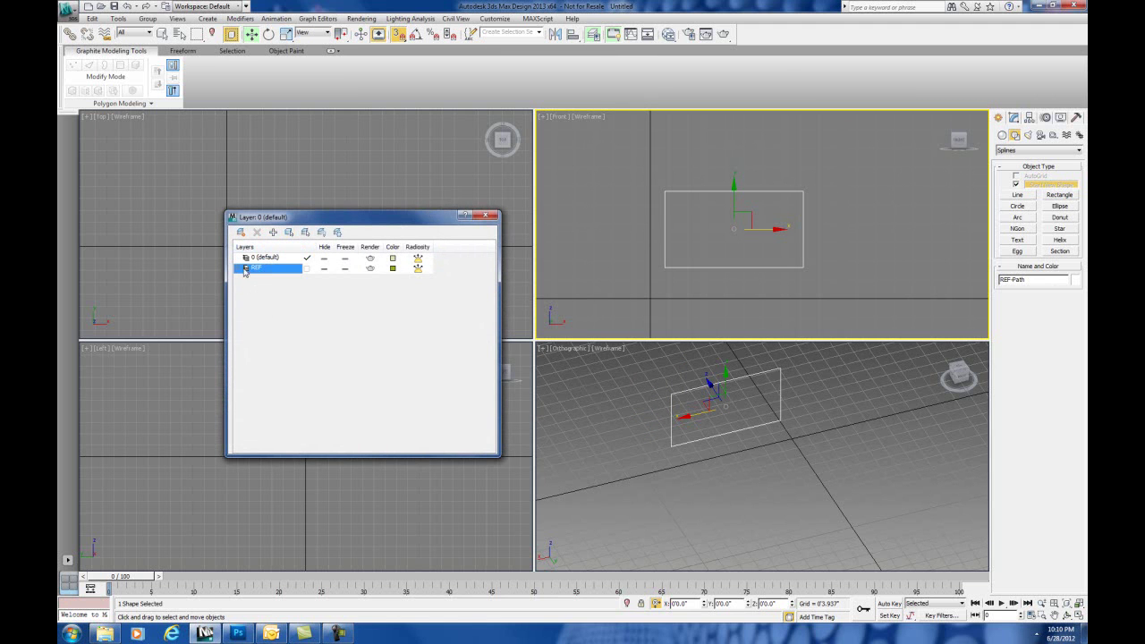
{"action": "key", "text": "Escape"}
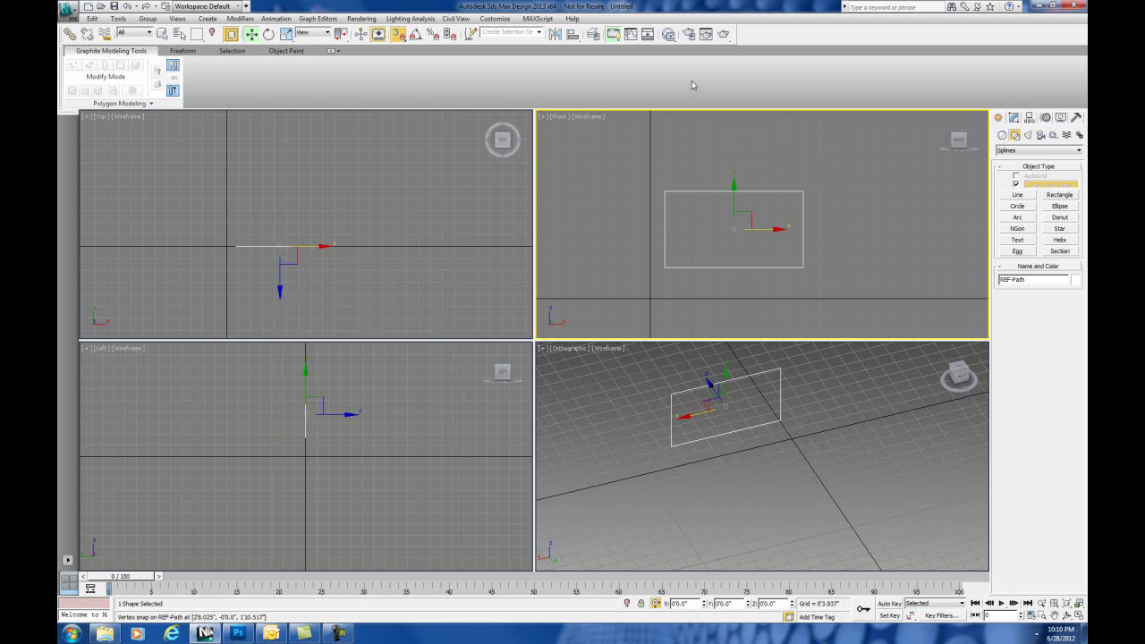
{"action": "left_click", "coordinate": [593, 34]}
{"action": "left_click", "coordinate": [294, 269]}
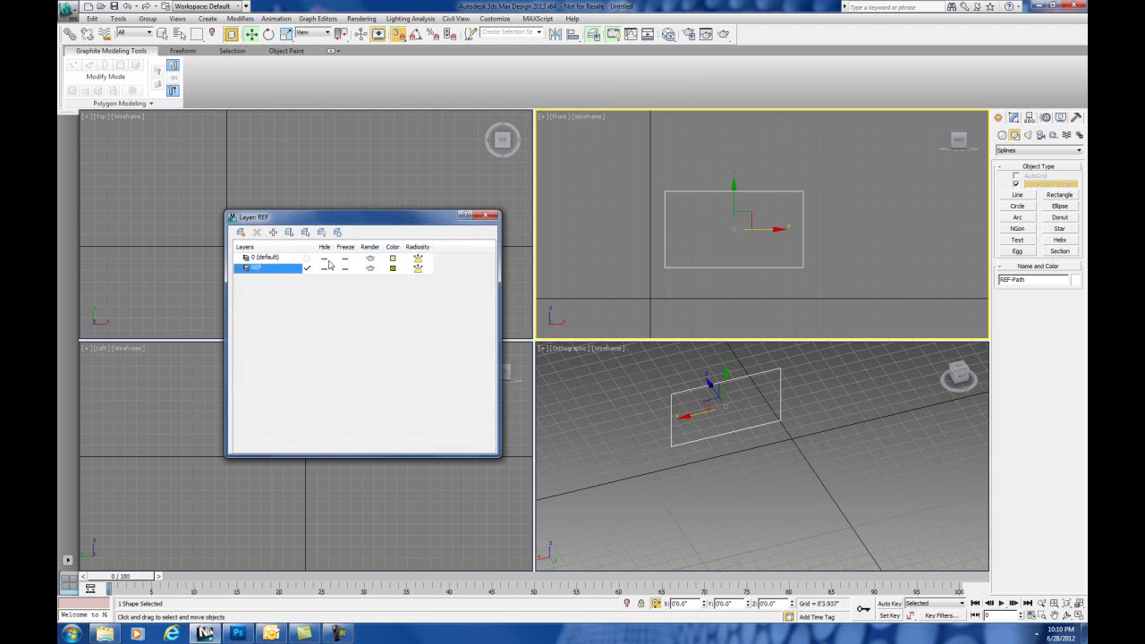
{"action": "left_click", "coordinate": [486, 216]}
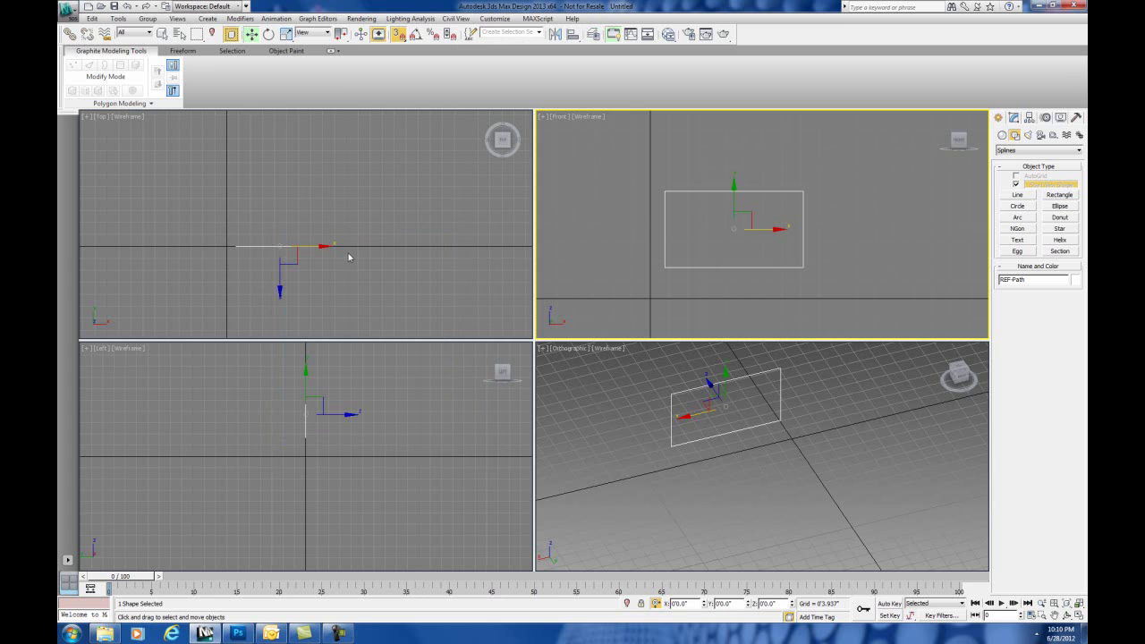
- Merge REF-Crown-Profile, REF-Profile-01 and REF-Profile-03 from Molding-profiles.max
{"action": "left_click", "coordinate": [72, 12]}
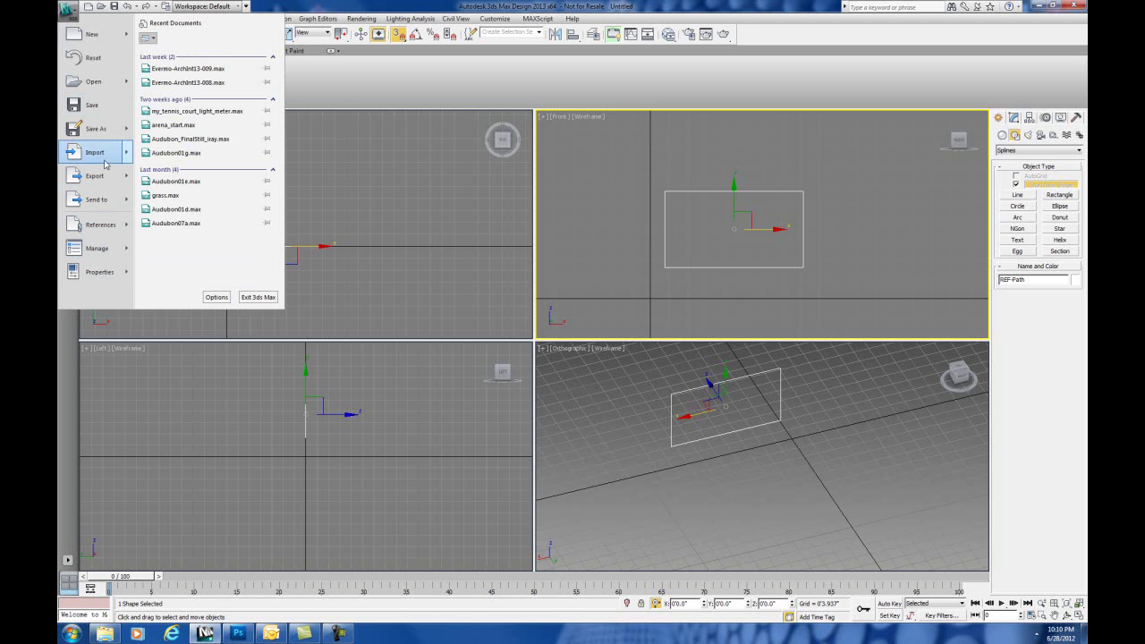
{"action": "mouse_move", "coordinate": [106, 158]}
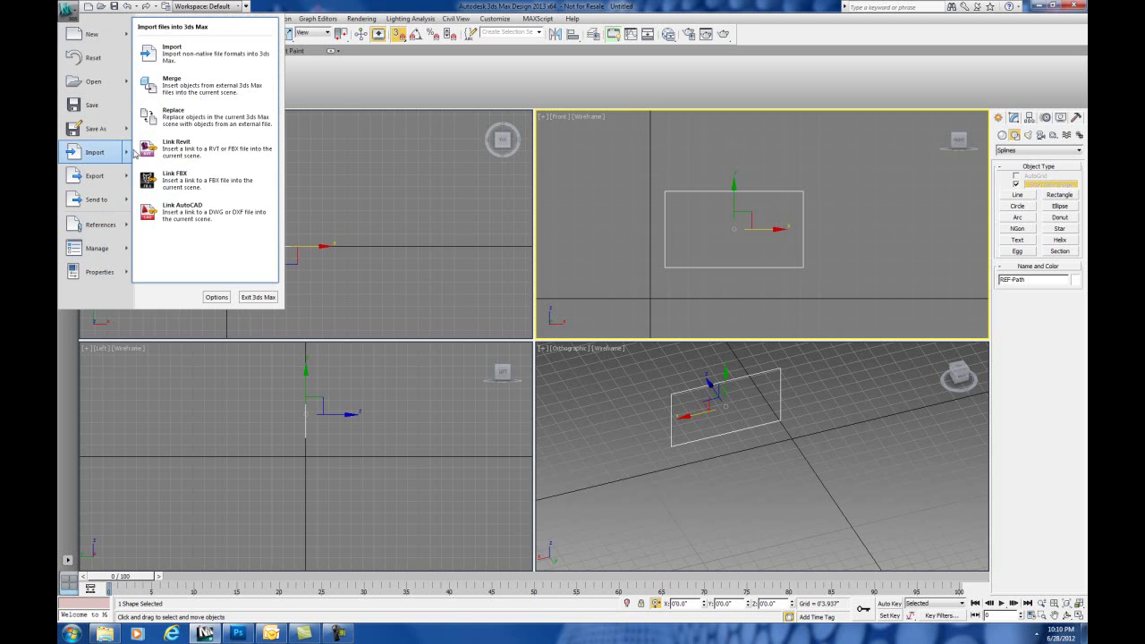
{"action": "left_click", "coordinate": [169, 86]}
{"action": "left_click", "coordinate": [95, 85]}
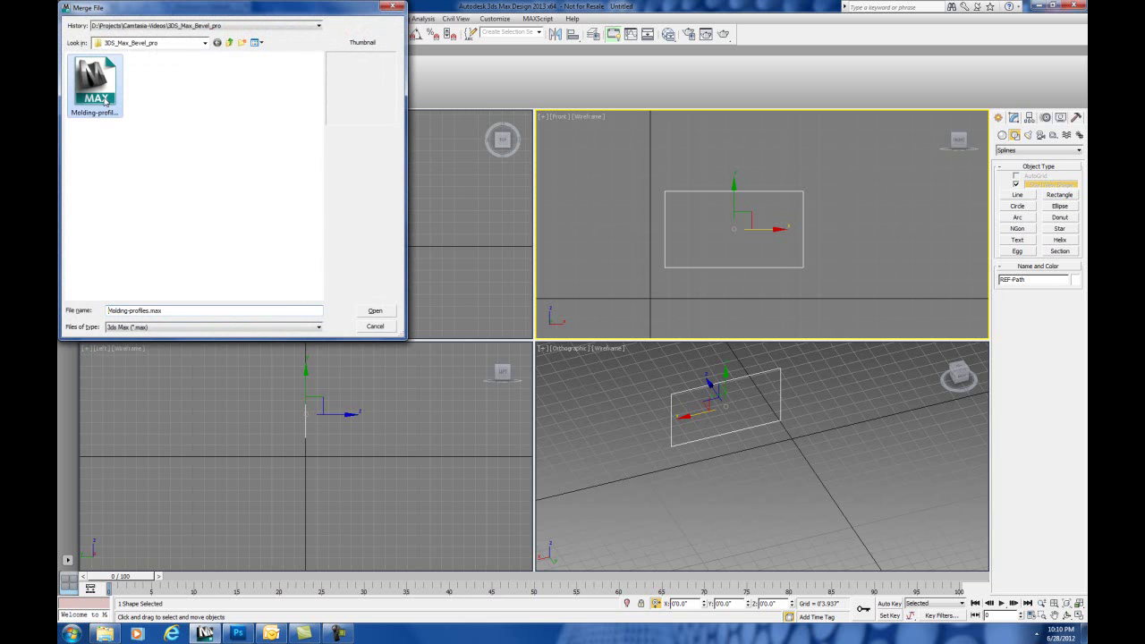
{"action": "left_click", "coordinate": [374, 311]}
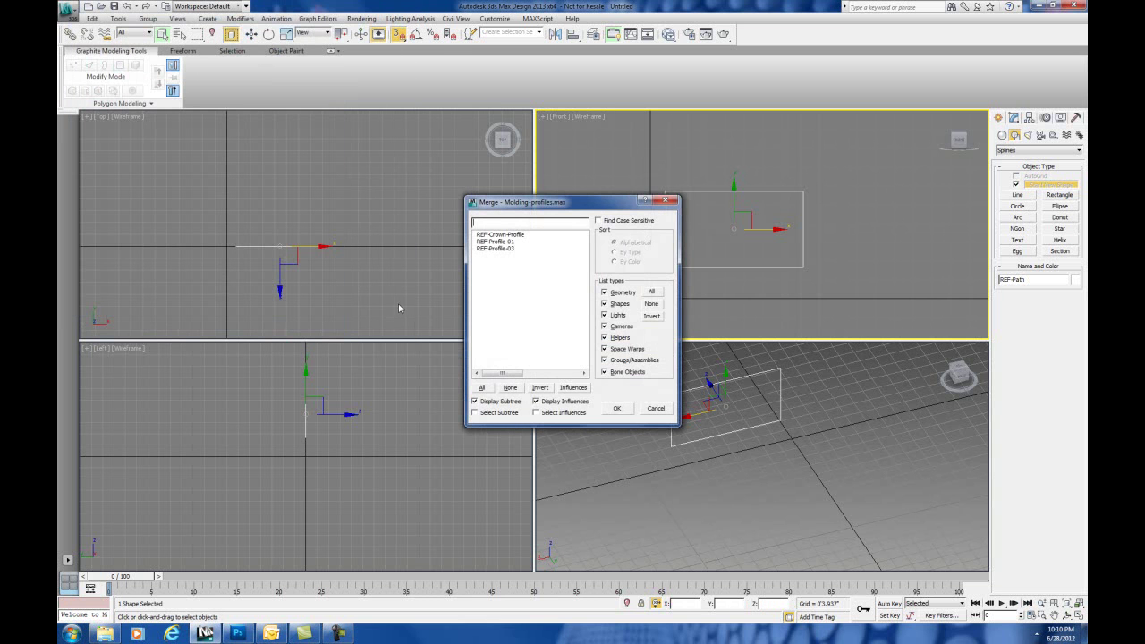
{"action": "left_click", "coordinate": [501, 235]}
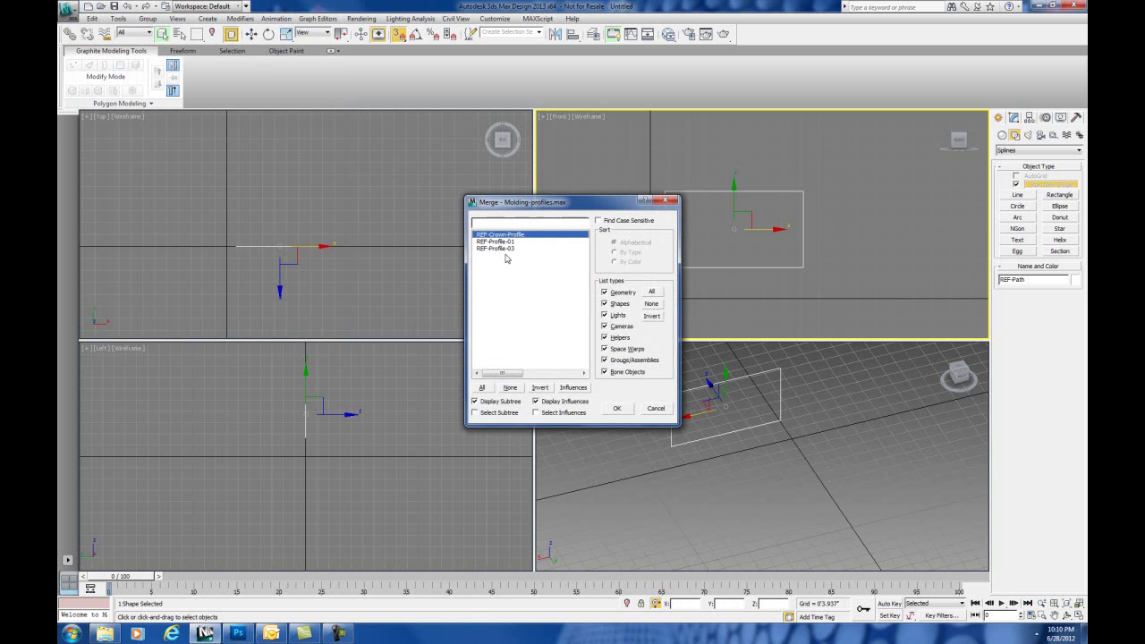
{"action": "left_click", "coordinate": [500, 248], "text": "shift"}
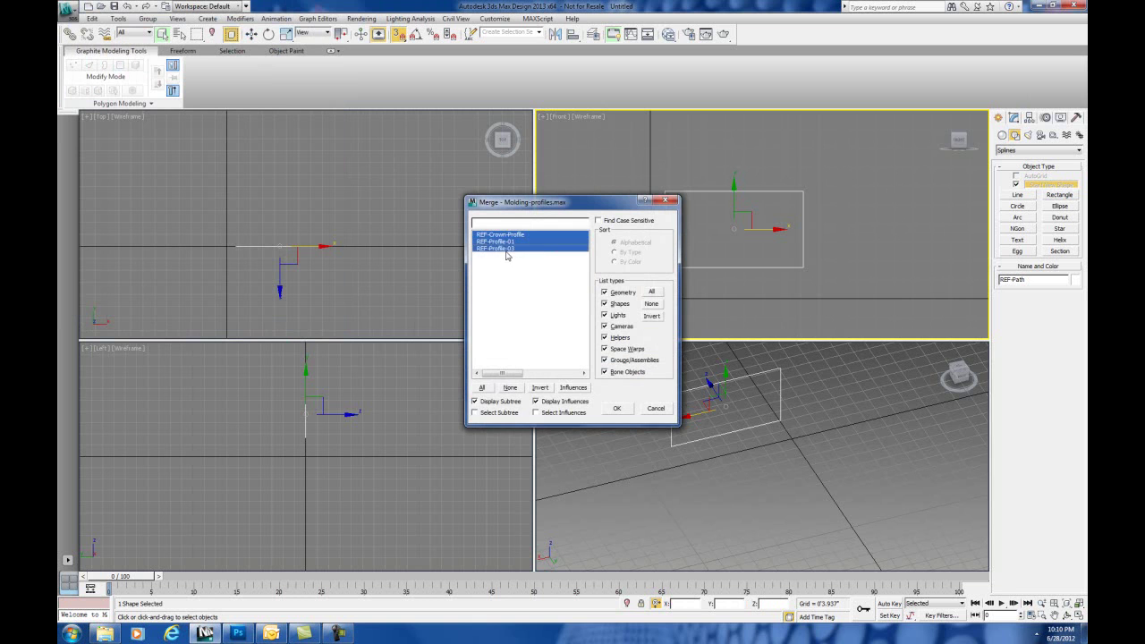
{"action": "left_click", "coordinate": [616, 408]}
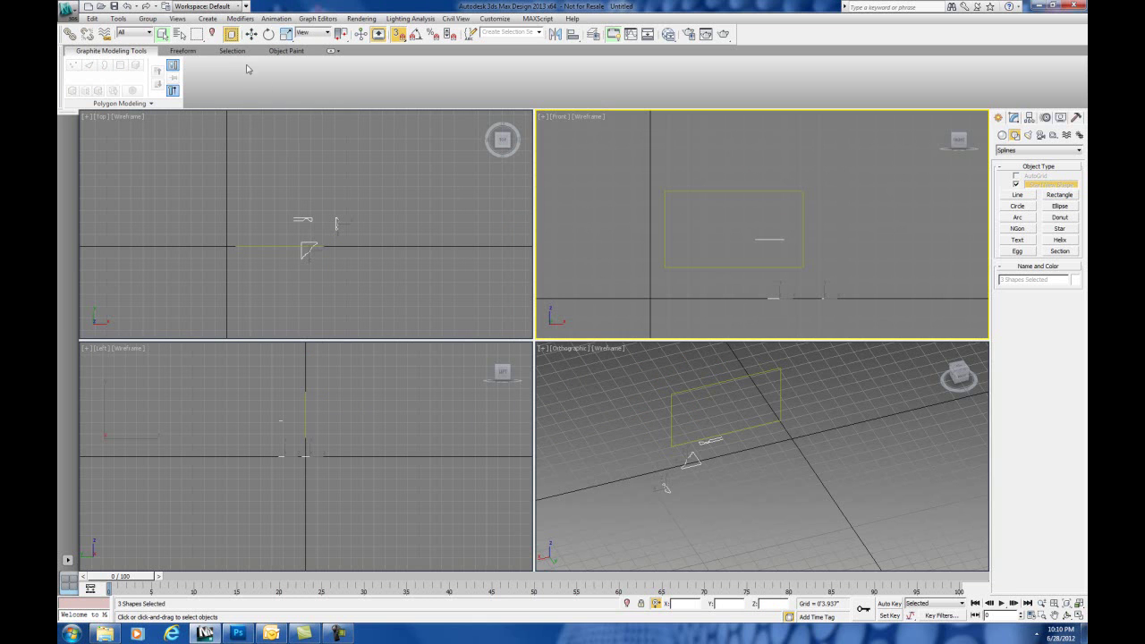
{"action": "left_click", "coordinate": [252, 34]}
{"action": "left_click", "coordinate": [322, 229]}
{"action": "middle_click_drag", "start_coordinate": [322, 229], "coordinate": [351, 229]}
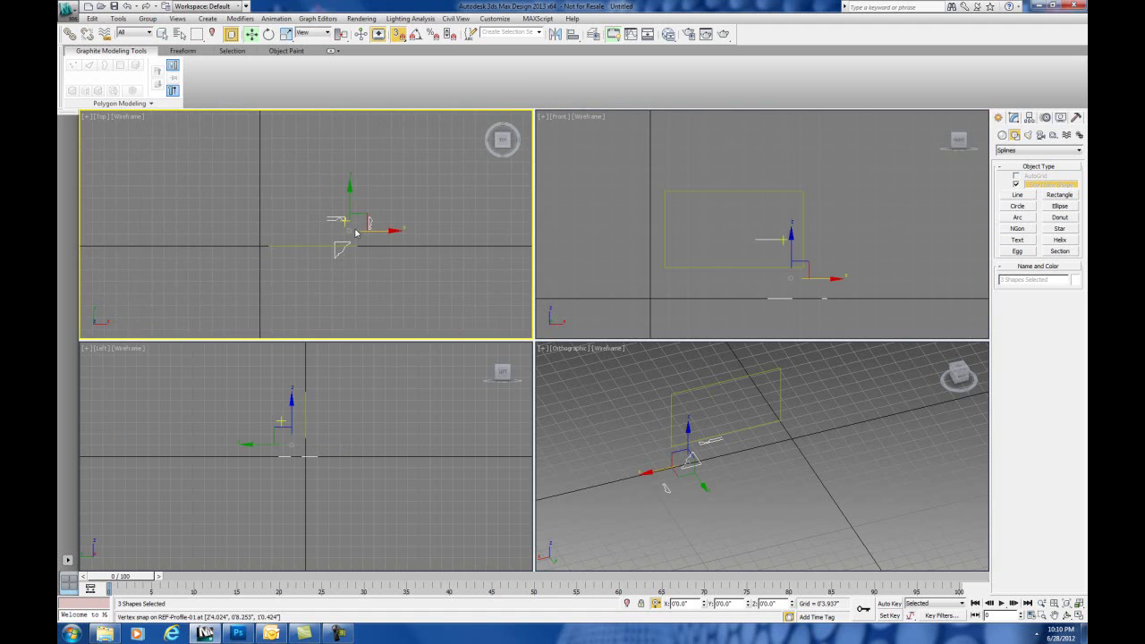
{"action": "scroll", "coordinate": [366, 224], "scroll_direction": "up", "scroll_amount": 3}
{"action": "left_click_drag", "start_coordinate": [405, 222], "coordinate": [433, 191]}
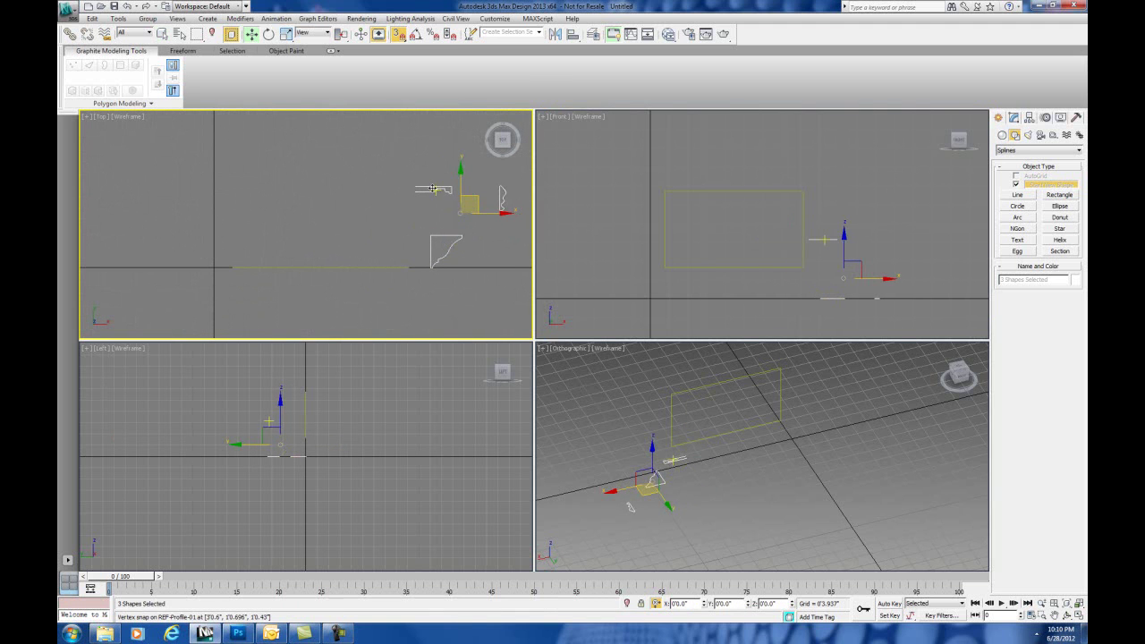
{"action": "left_click", "coordinate": [432, 190]}
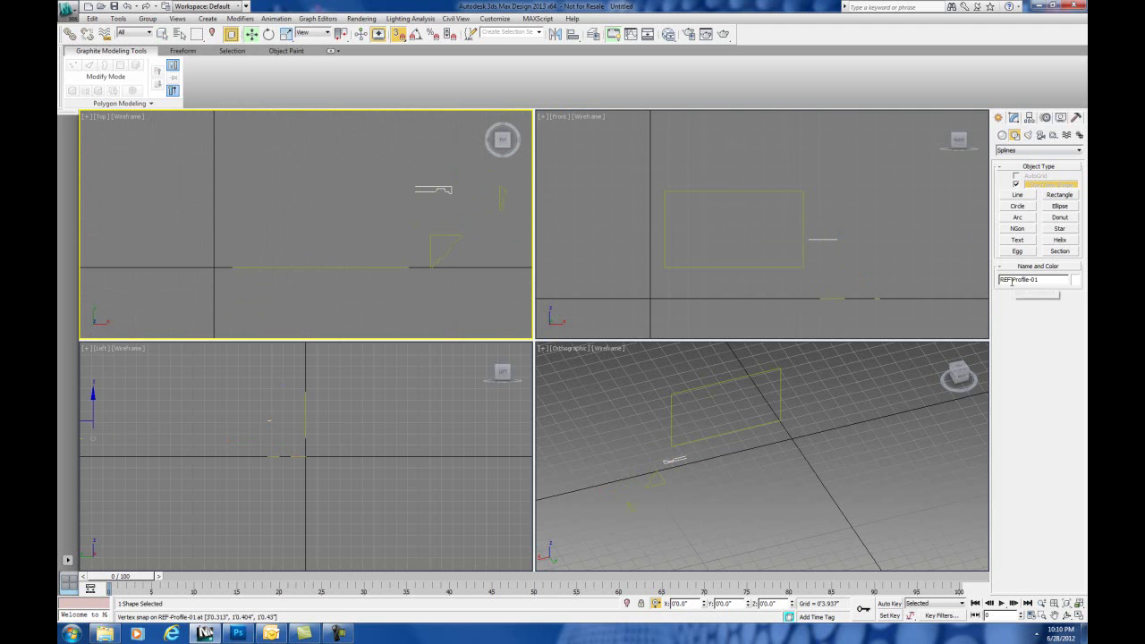
{"action": "scroll", "coordinate": [430, 196], "scroll_direction": "up", "scroll_amount": 3}
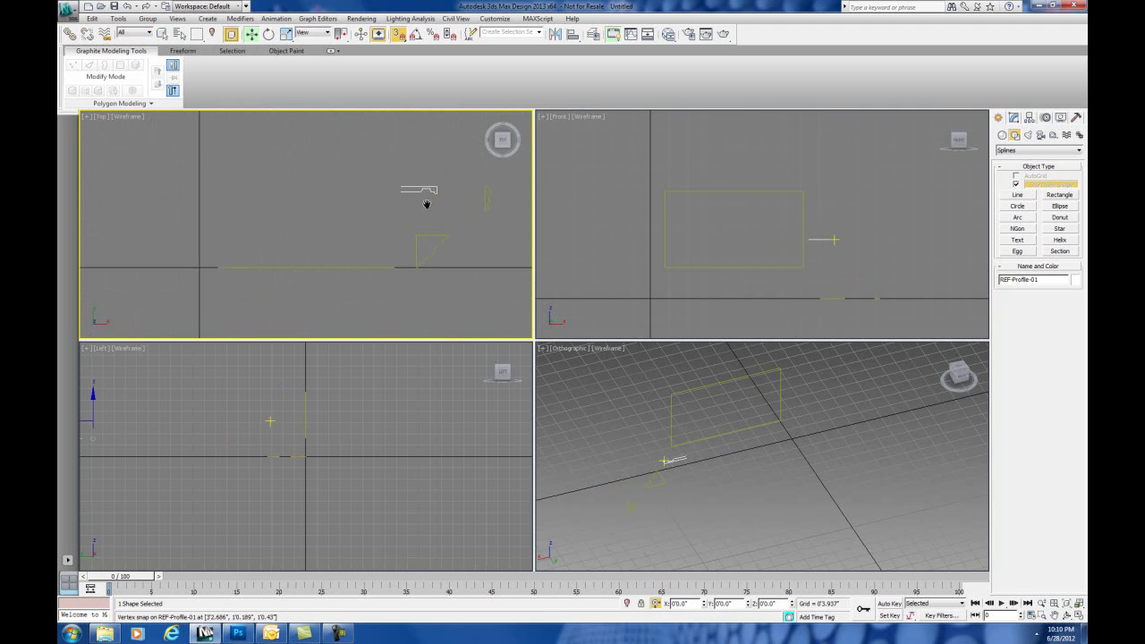
{"action": "scroll", "coordinate": [386, 205], "scroll_direction": "up", "scroll_amount": 2}
{"action": "scroll", "coordinate": [385, 205], "scroll_direction": "up", "scroll_amount": 2}
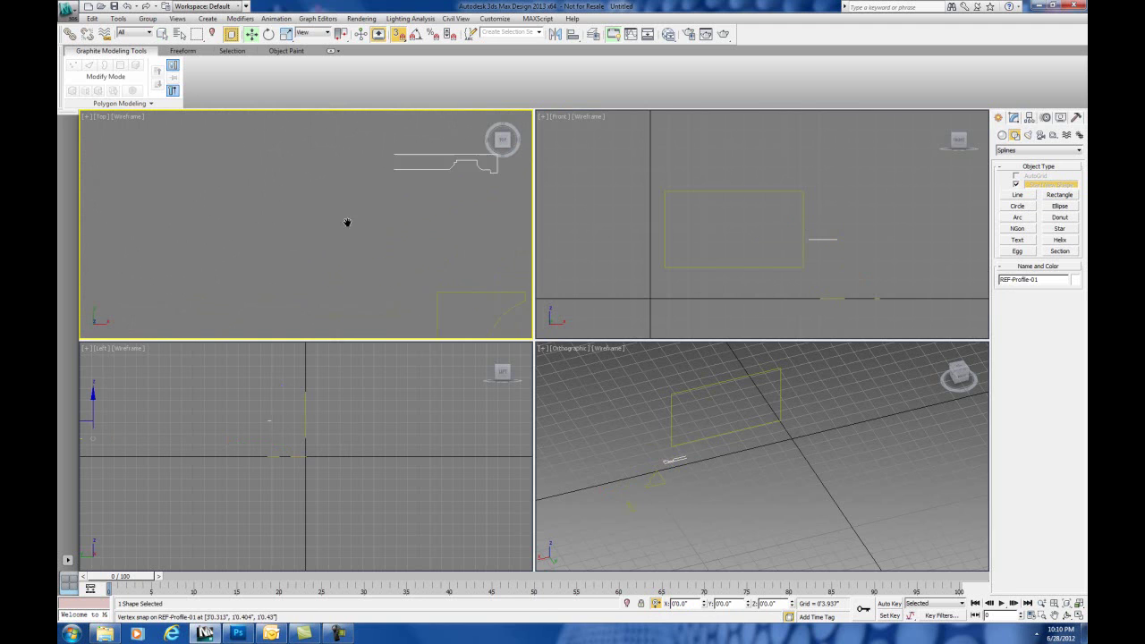
{"action": "middle_click_drag", "start_coordinate": [345, 223], "coordinate": [268, 301]}
{"action": "key", "text": "alt+w"}
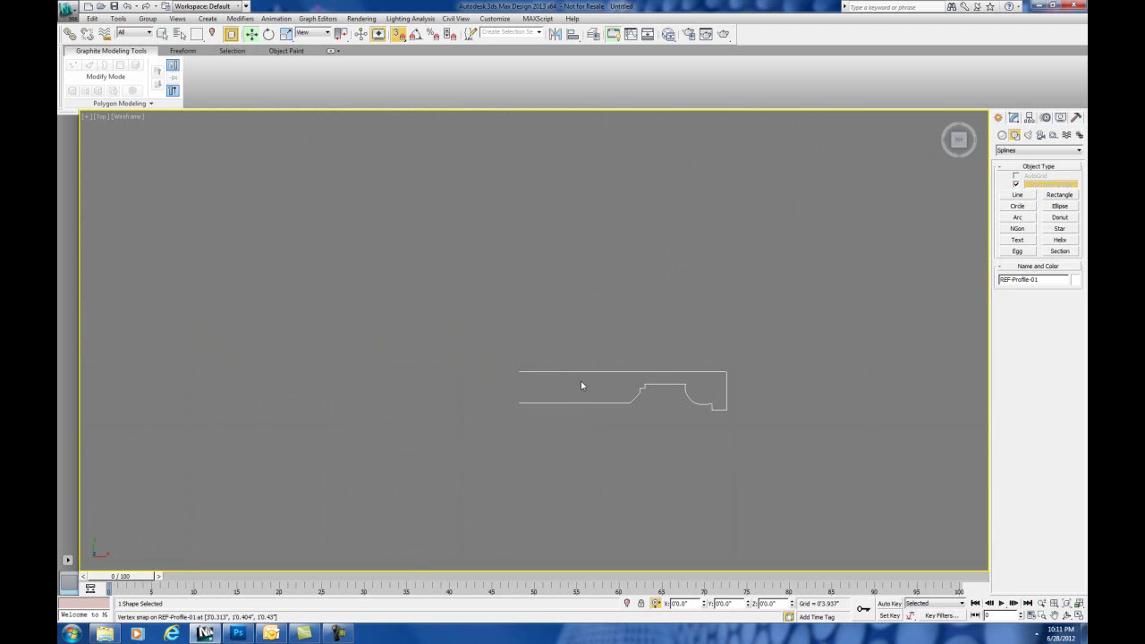
{"action": "middle_click_drag", "start_coordinate": [581, 381], "coordinate": [461, 336]}
{"action": "scroll", "coordinate": [554, 345], "scroll_direction": "up", "scroll_amount": 2}
{"action": "middle_click_drag", "start_coordinate": [563, 345], "coordinate": [534, 312]}
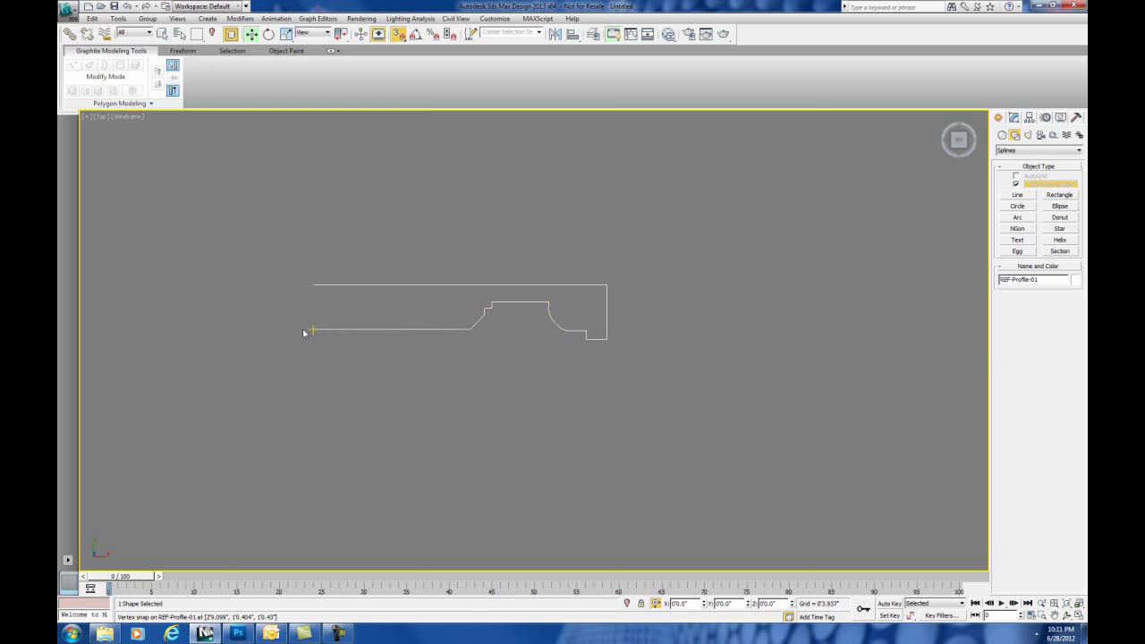
{"action": "left_click", "coordinate": [1079, 616]}
{"action": "scroll", "coordinate": [328, 259], "scroll_direction": "down", "scroll_amount": 5}
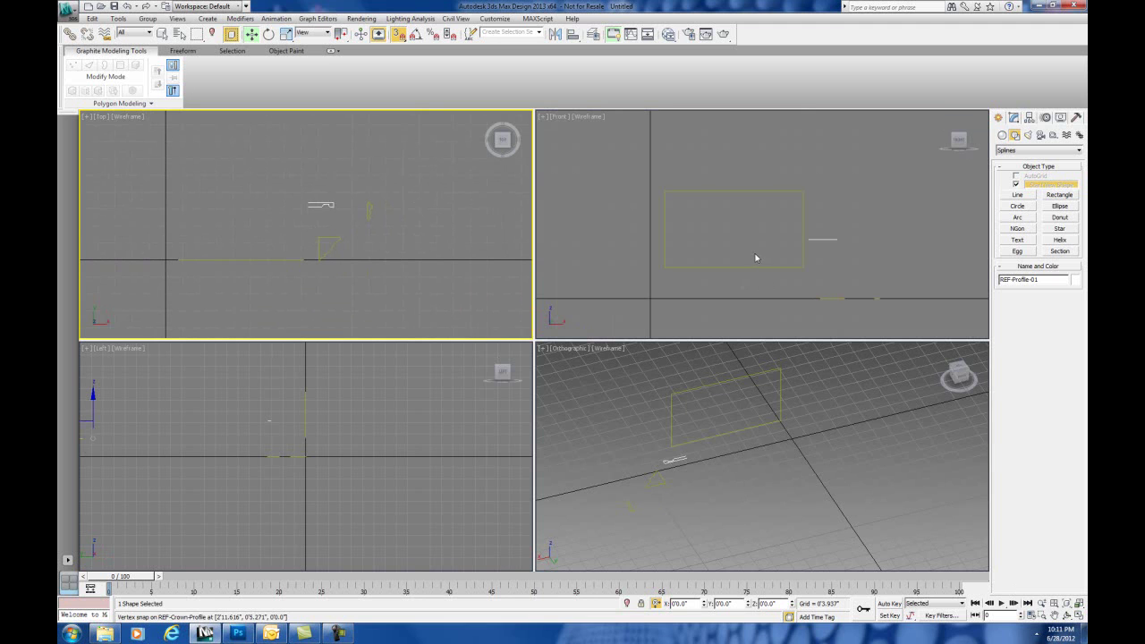
- Show REF-Path's parameters in the Modify panel, then enter REF-Profile-01's Vertex level
{"action": "left_click", "coordinate": [802, 216]}
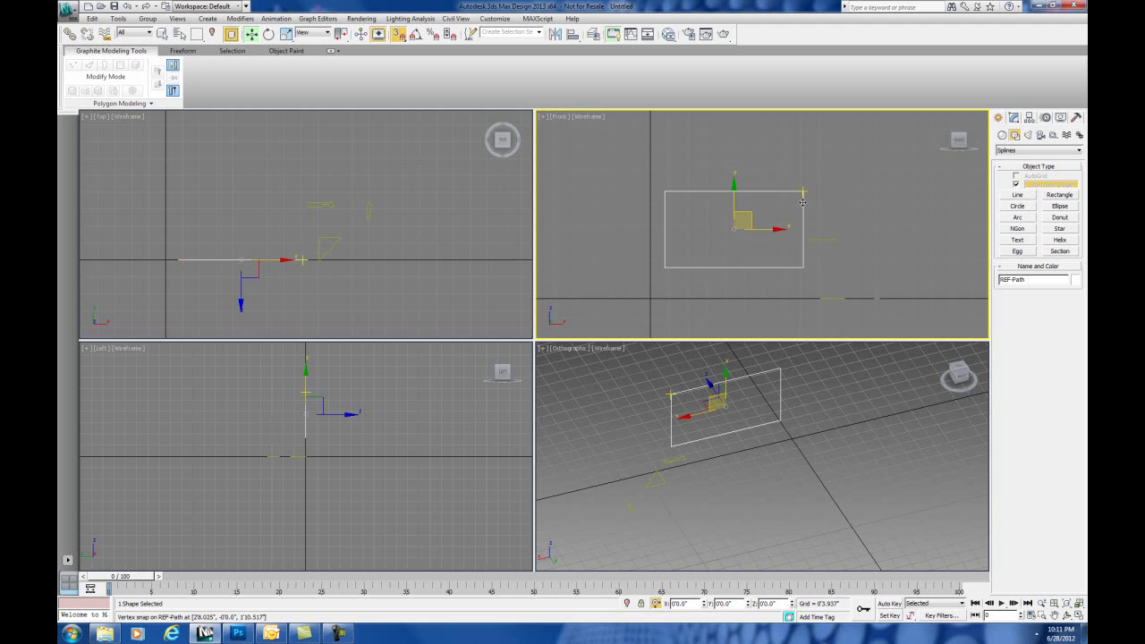
{"action": "left_click", "coordinate": [1014, 118]}
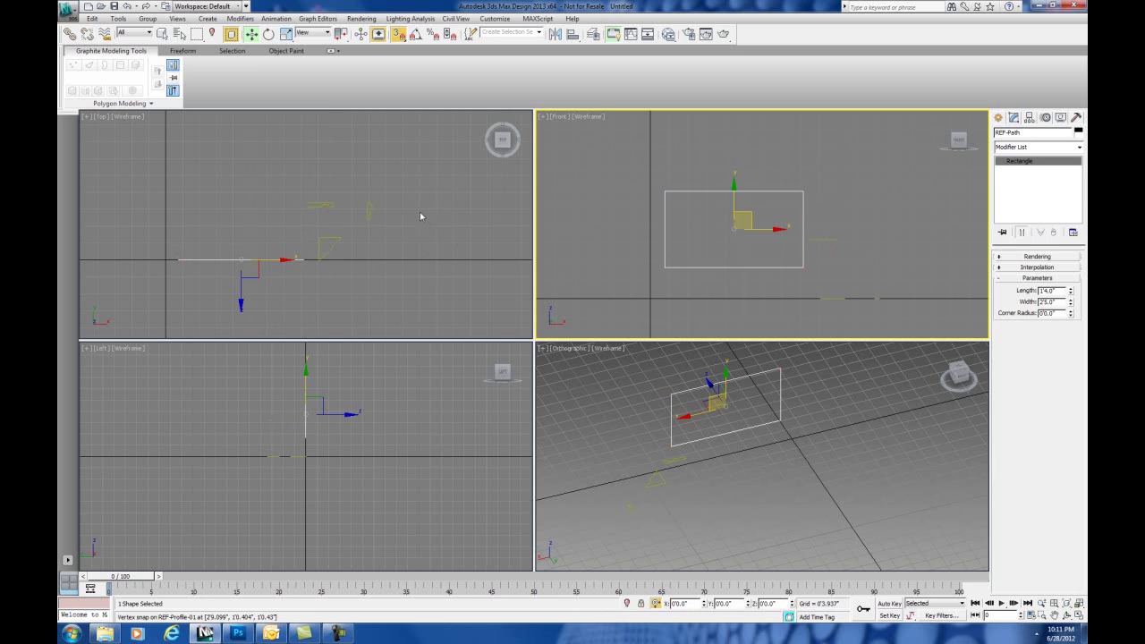
{"action": "left_click", "coordinate": [330, 207]}
{"action": "scroll", "coordinate": [313, 219], "scroll_direction": "up", "scroll_amount": 3}
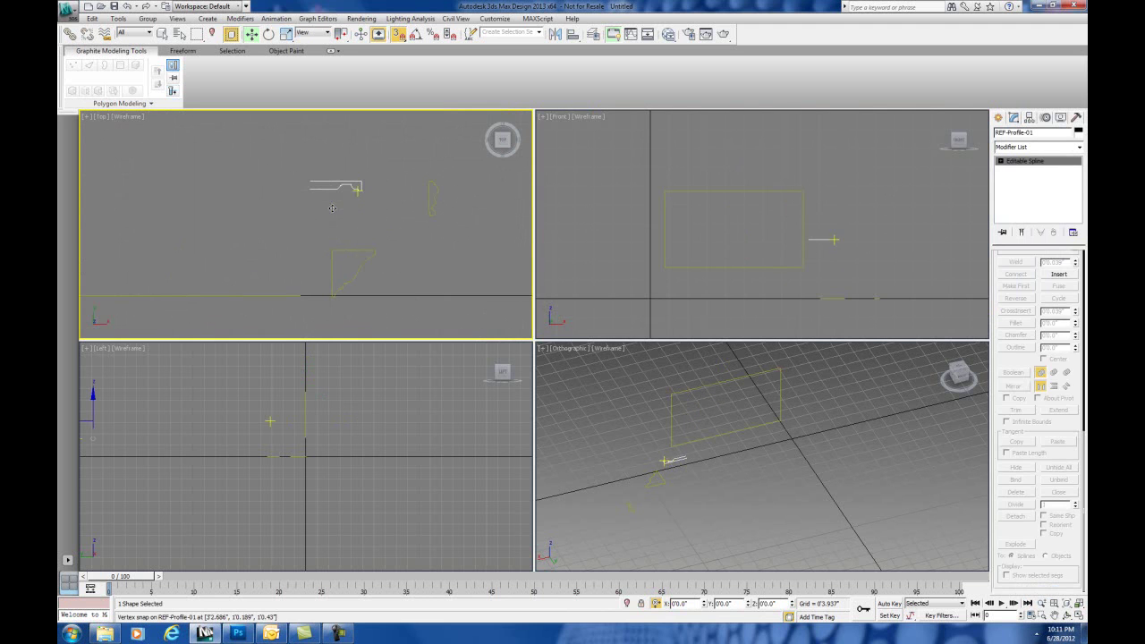
{"action": "left_click", "coordinate": [1000, 161]}
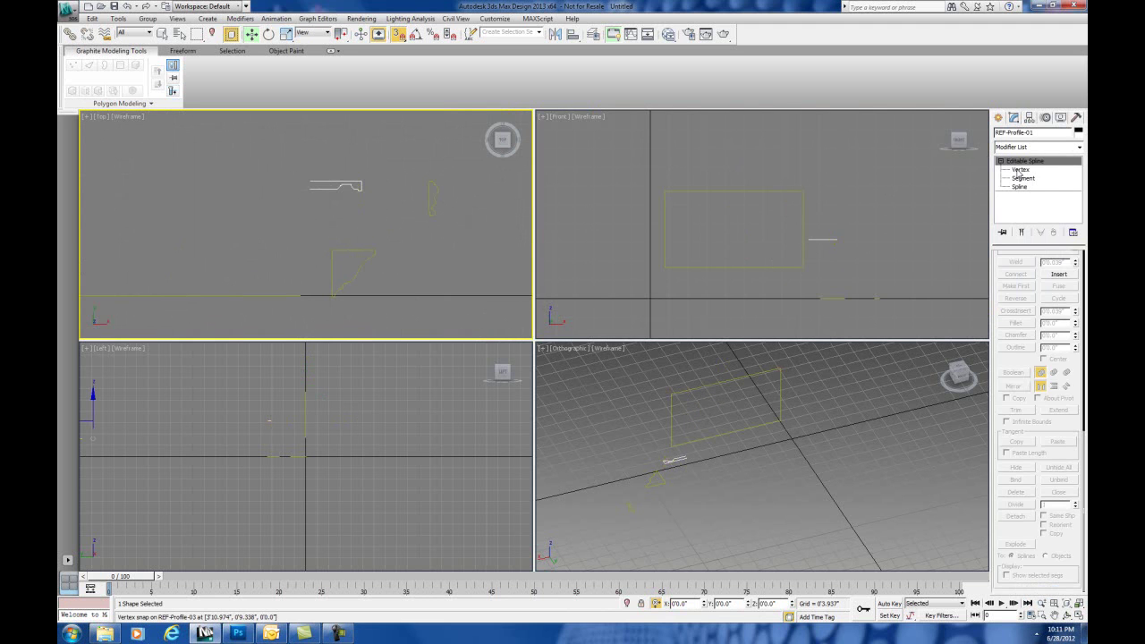
{"action": "left_click", "coordinate": [1020, 169]}
- Inspect REF-Profile-01's vertices, exit Vertex mode, and reselect REF-Path
{"action": "middle_click_drag", "start_coordinate": [329, 204], "coordinate": [325, 225]}
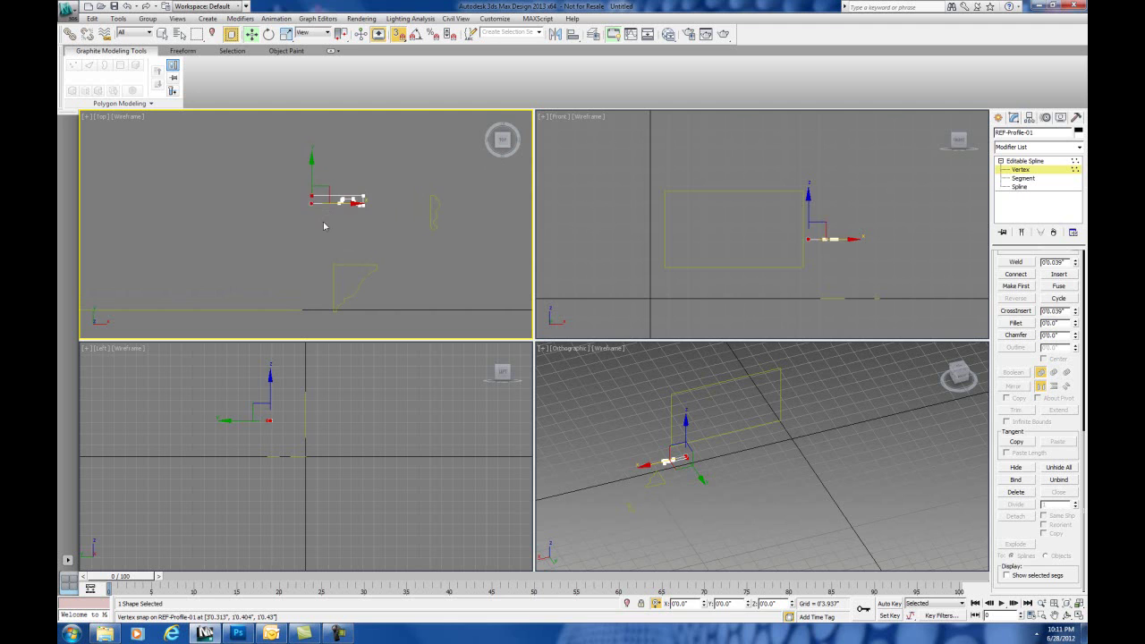
{"action": "left_click", "coordinate": [325, 226]}
{"action": "scroll", "coordinate": [315, 220], "scroll_direction": "up", "scroll_amount": 3}
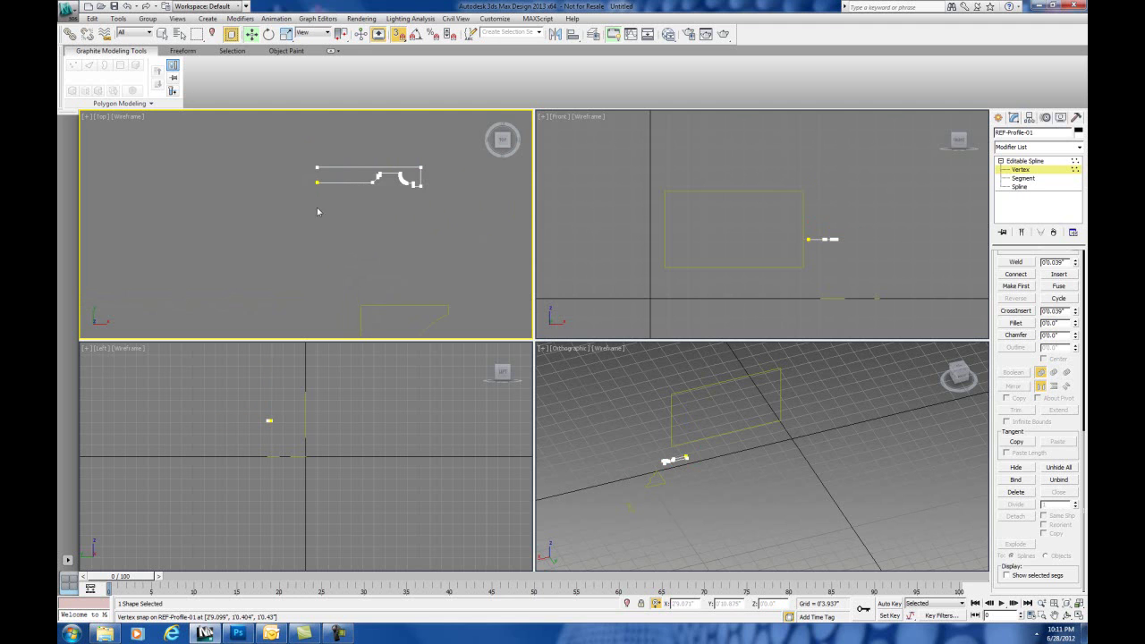
{"action": "middle_click_drag", "start_coordinate": [307, 221], "coordinate": [296, 263]}
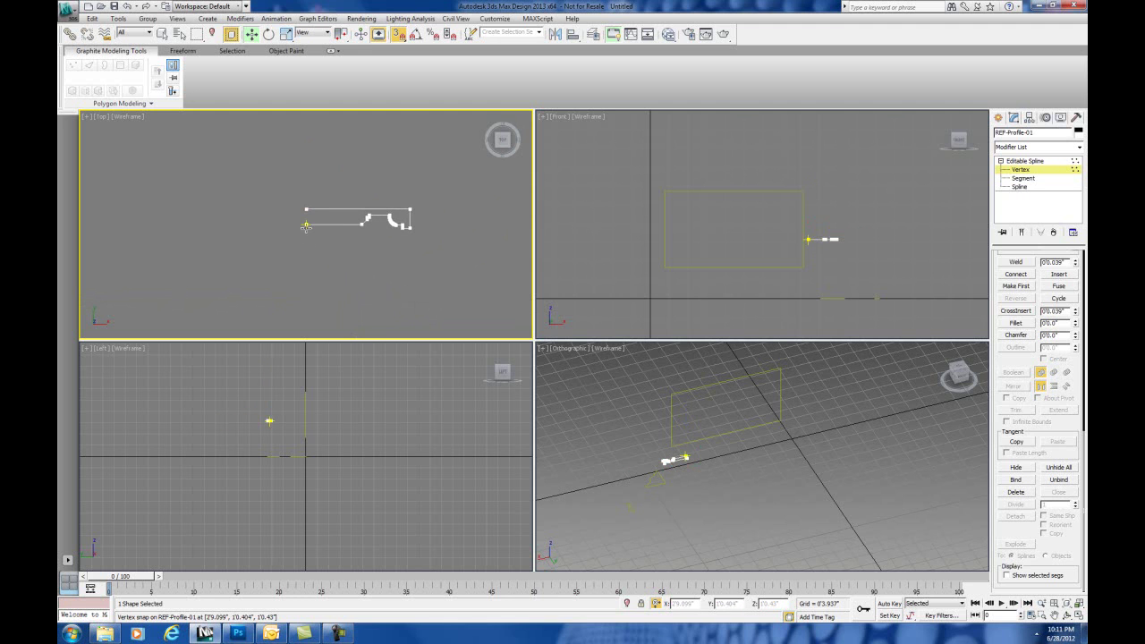
{"action": "scroll", "coordinate": [308, 233], "scroll_direction": "down", "scroll_amount": 6}
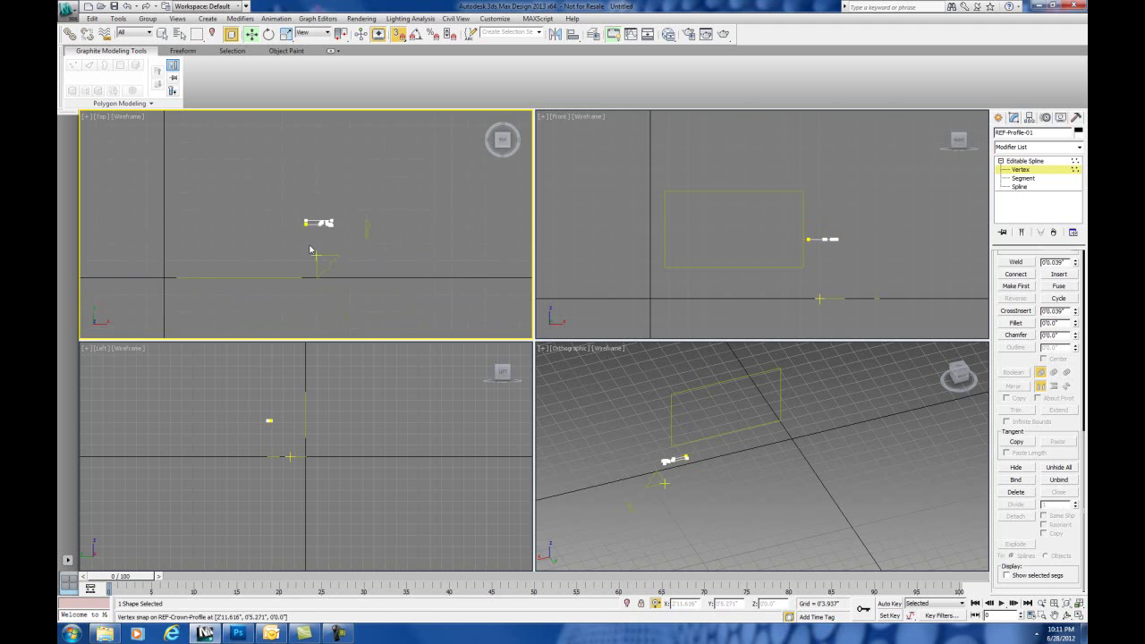
{"action": "left_click", "coordinate": [1002, 162]}
{"action": "left_click", "coordinate": [802, 192]}
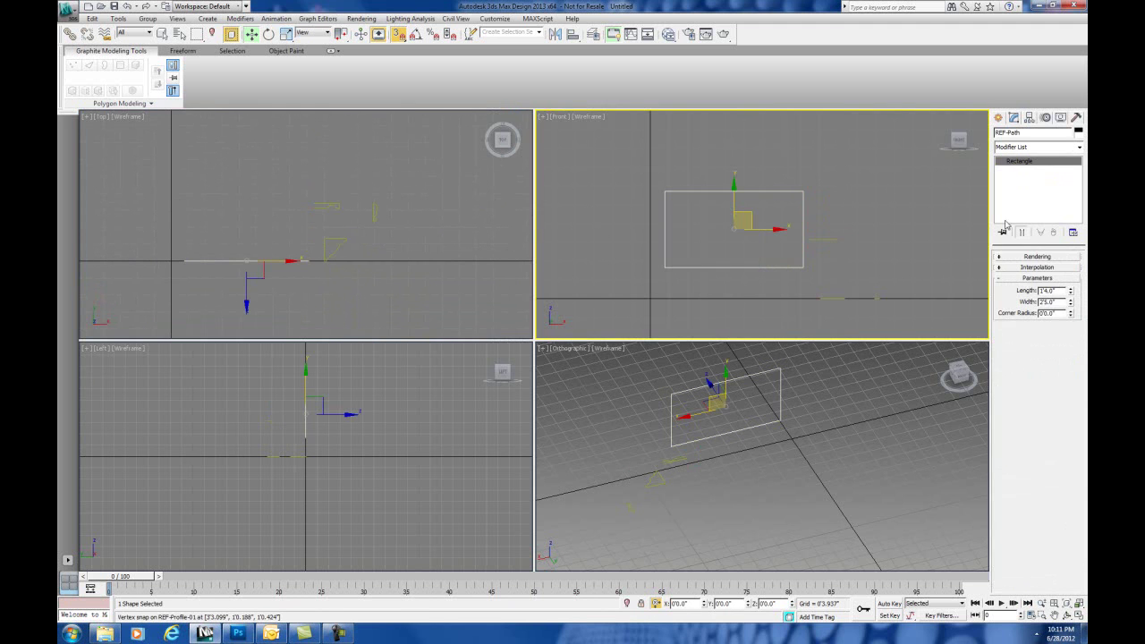
- Add an Edit Spline modifier to REF-Path and enter Vertex sub-object mode
{"action": "left_click", "coordinate": [1078, 147]}
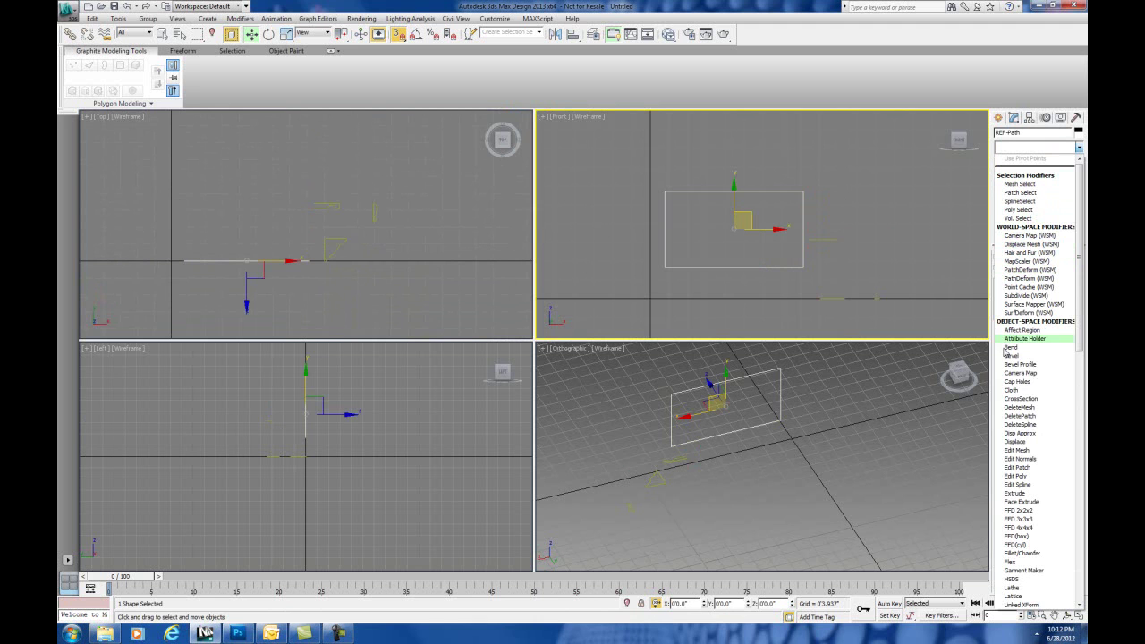
{"action": "left_click", "coordinate": [1018, 484]}
{"action": "left_click", "coordinate": [1024, 272]}
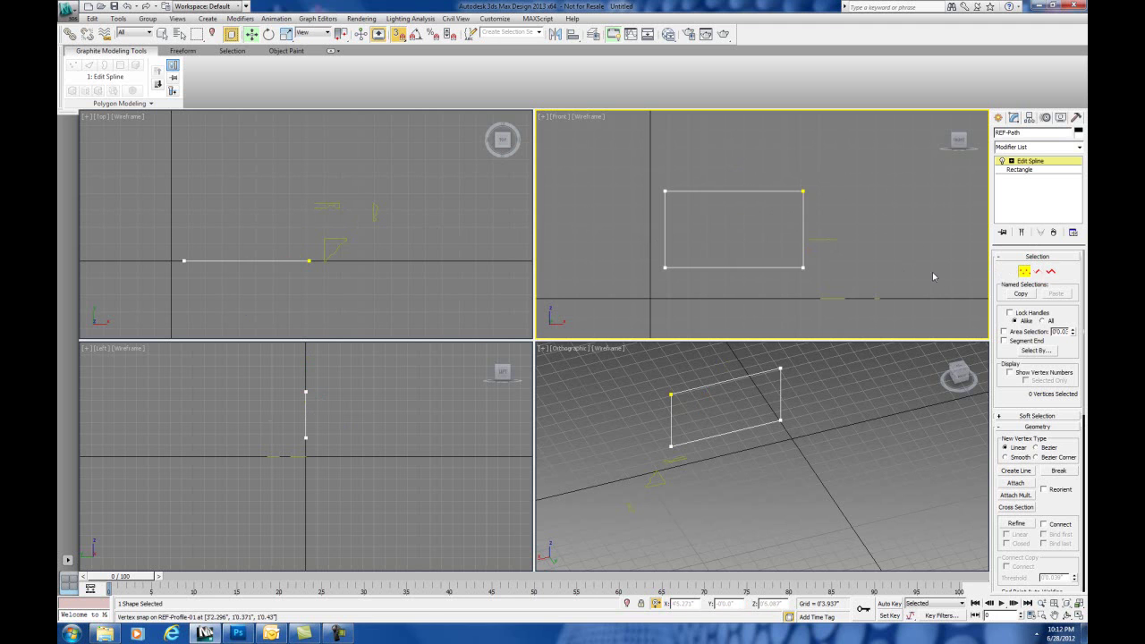
- Enable Midpoint snapping and Refine a new vertex at the right edge's midpoint
{"action": "scroll", "coordinate": [1012, 399], "scroll_direction": "down", "scroll_amount": 5}
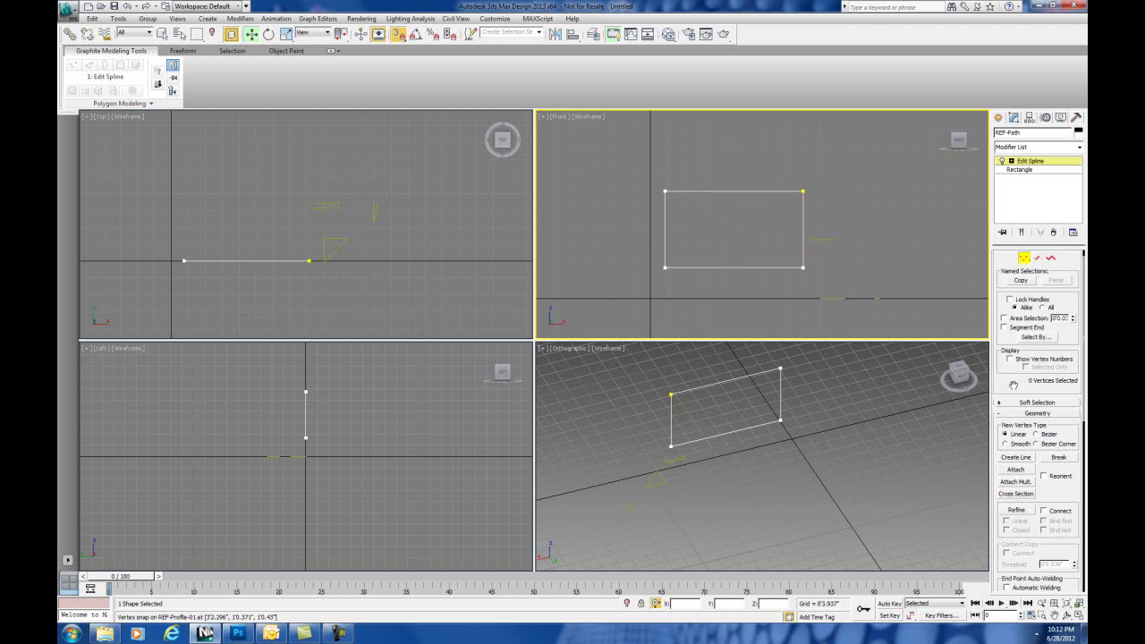
{"action": "left_click", "coordinate": [1014, 392]}
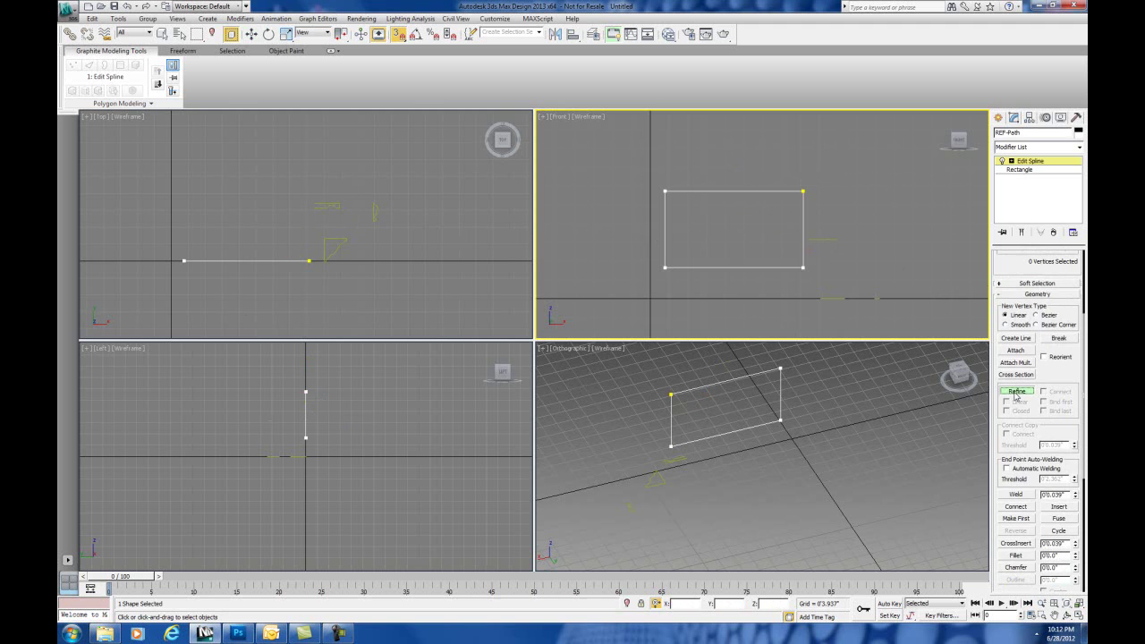
{"action": "scroll", "coordinate": [1022, 258], "scroll_direction": "up", "scroll_amount": 5}
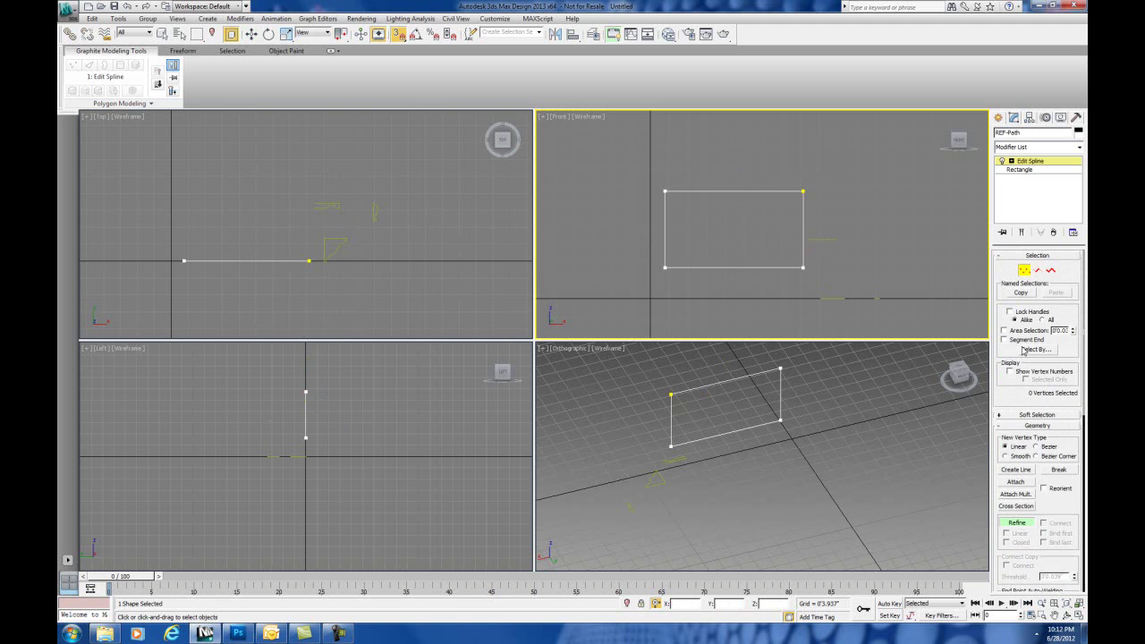
{"action": "right_click", "coordinate": [399, 34]}
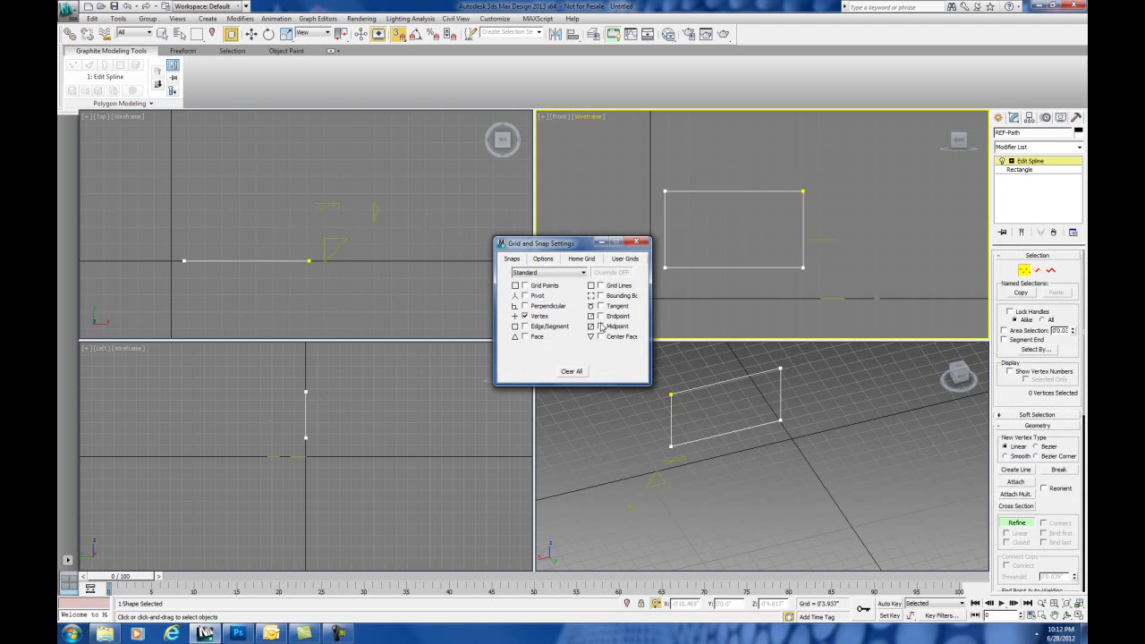
{"action": "left_click", "coordinate": [600, 326]}
{"action": "left_click", "coordinate": [637, 241]}
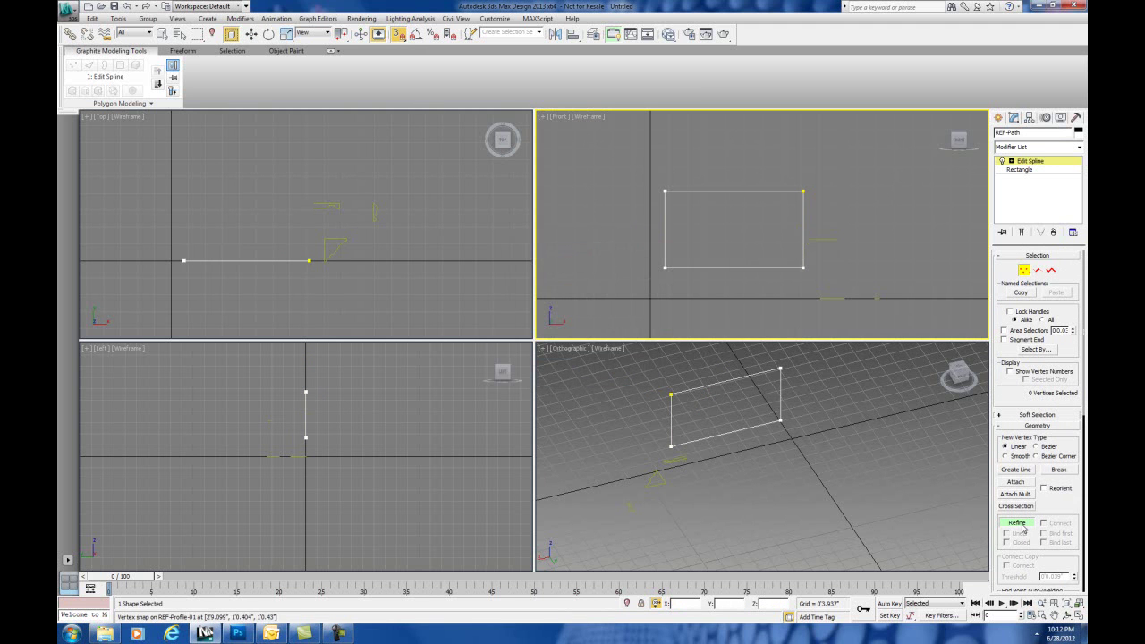
{"action": "left_click", "coordinate": [808, 220]}
{"action": "key", "text": "s"}
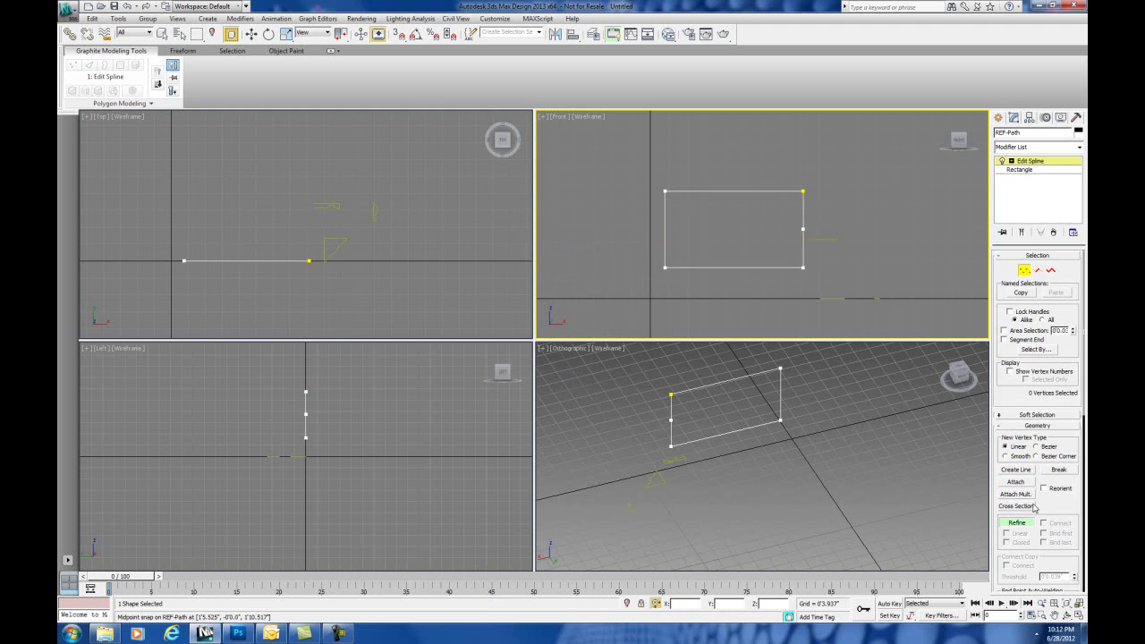
{"action": "scroll", "coordinate": [1035, 501], "scroll_direction": "down", "scroll_amount": 5}
- Make the new midpoint vertex the spline's first vertex
{"action": "key", "text": "w"}
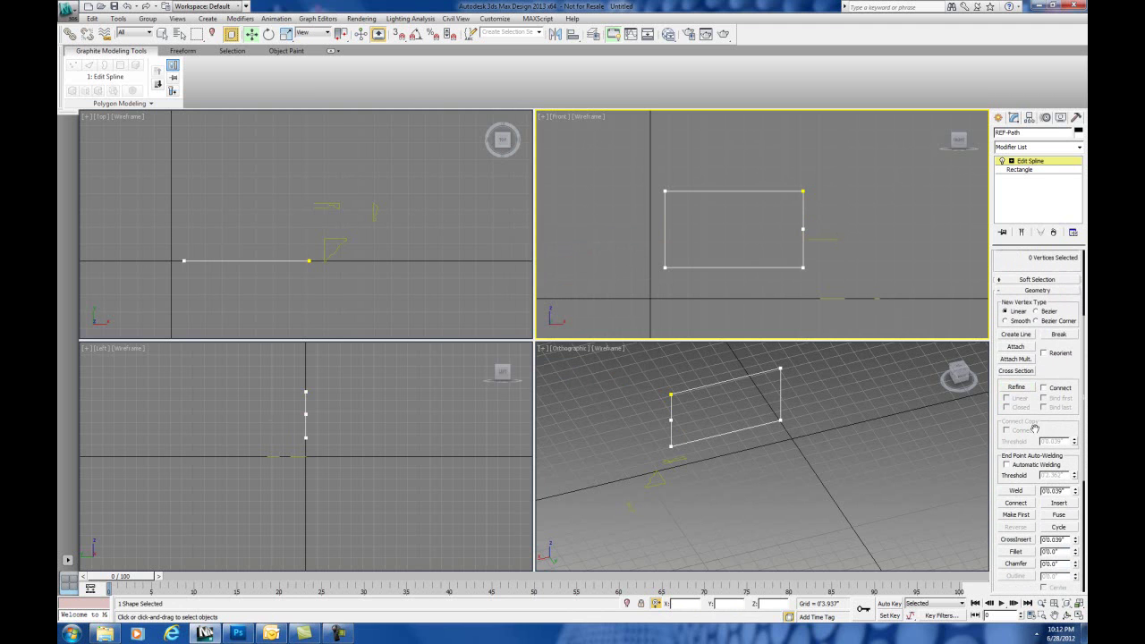
{"action": "left_click", "coordinate": [802, 229]}
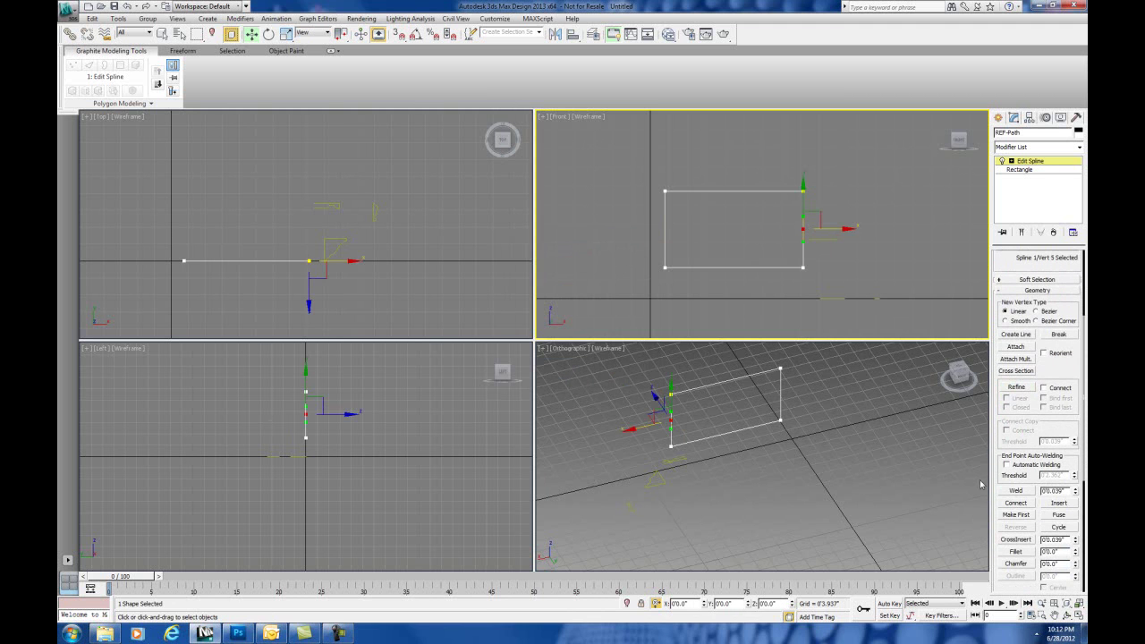
{"action": "left_click", "coordinate": [1016, 516]}
{"action": "right_click", "coordinate": [803, 230]}
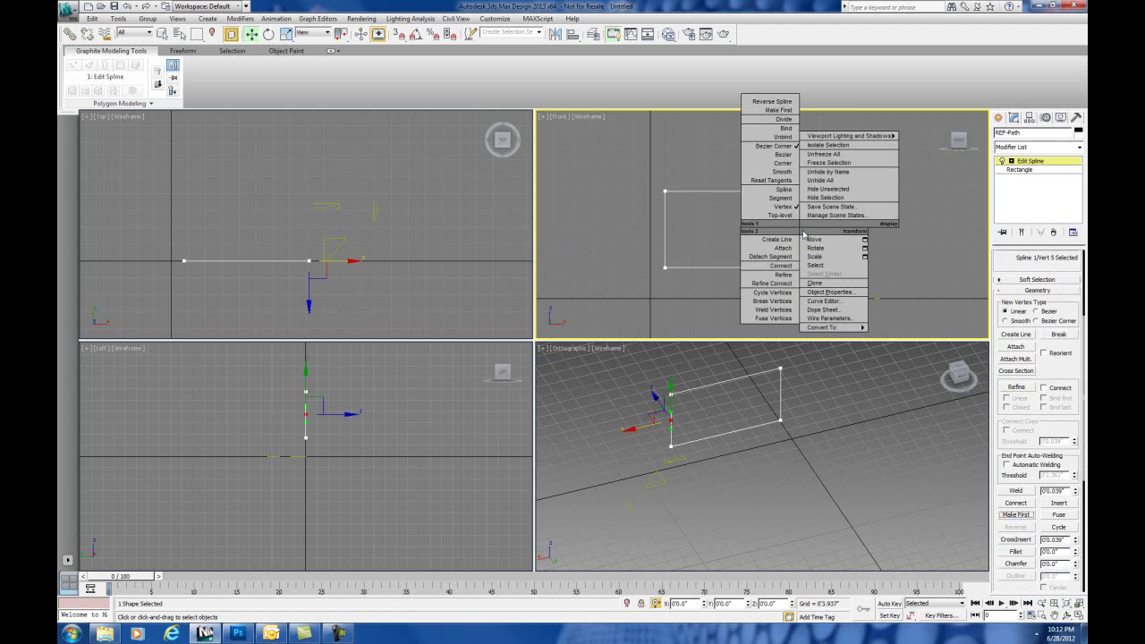
{"action": "left_click", "coordinate": [793, 170]}
{"action": "left_click", "coordinate": [836, 220]}
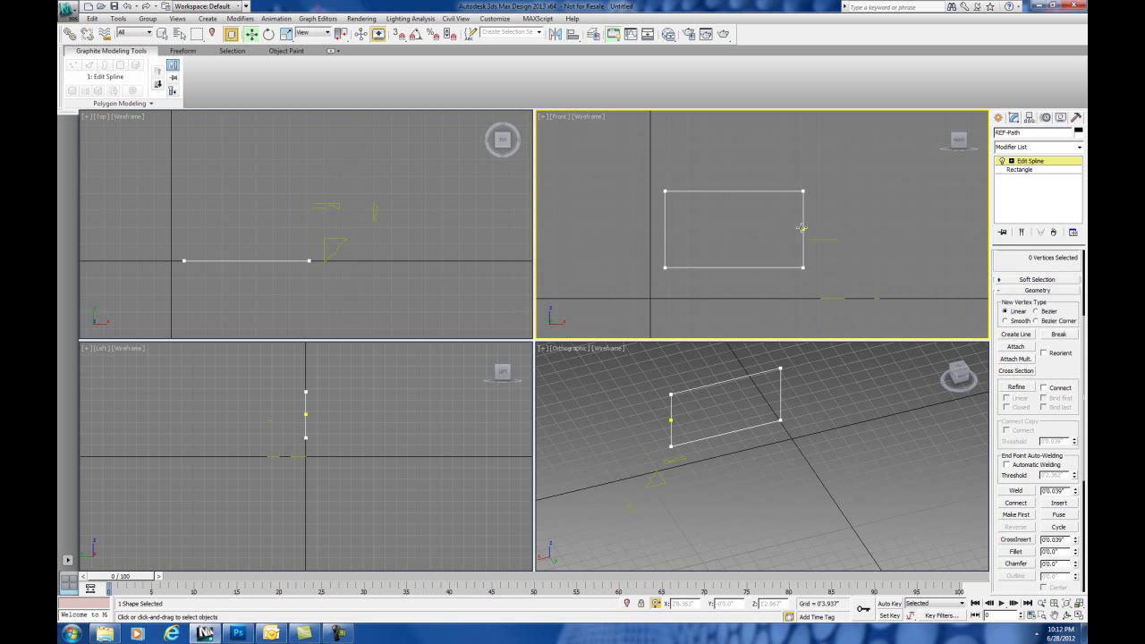
- Turn on Show Vertex Numbers and exit Vertex sub-object mode
{"action": "scroll", "coordinate": [1056, 364], "scroll_direction": "up", "scroll_amount": 3}
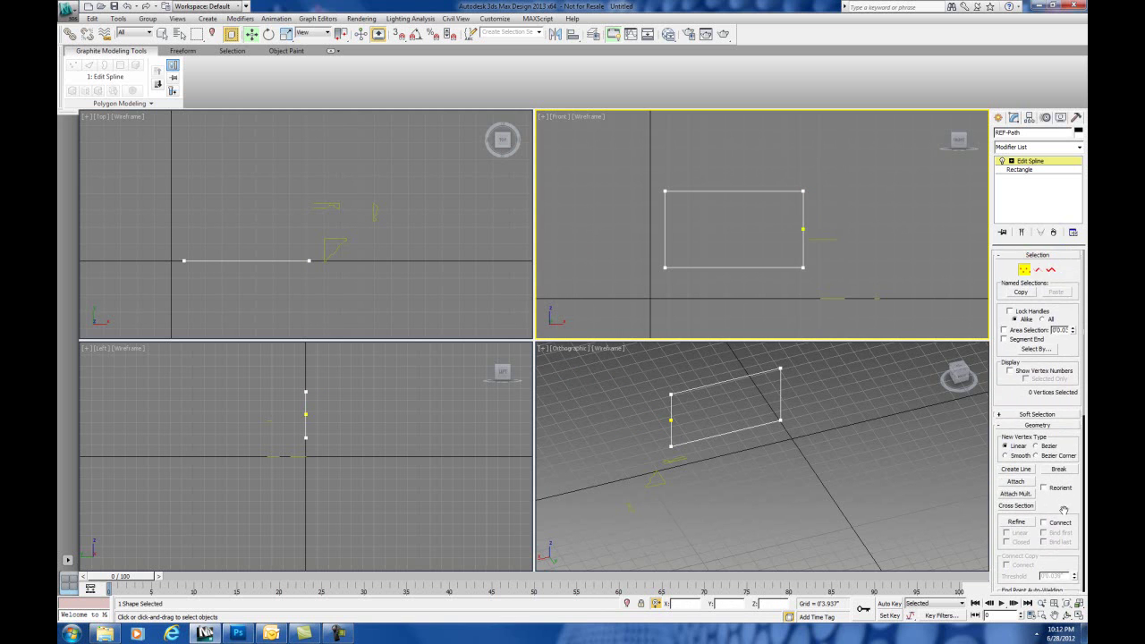
{"action": "left_click", "coordinate": [1010, 372]}
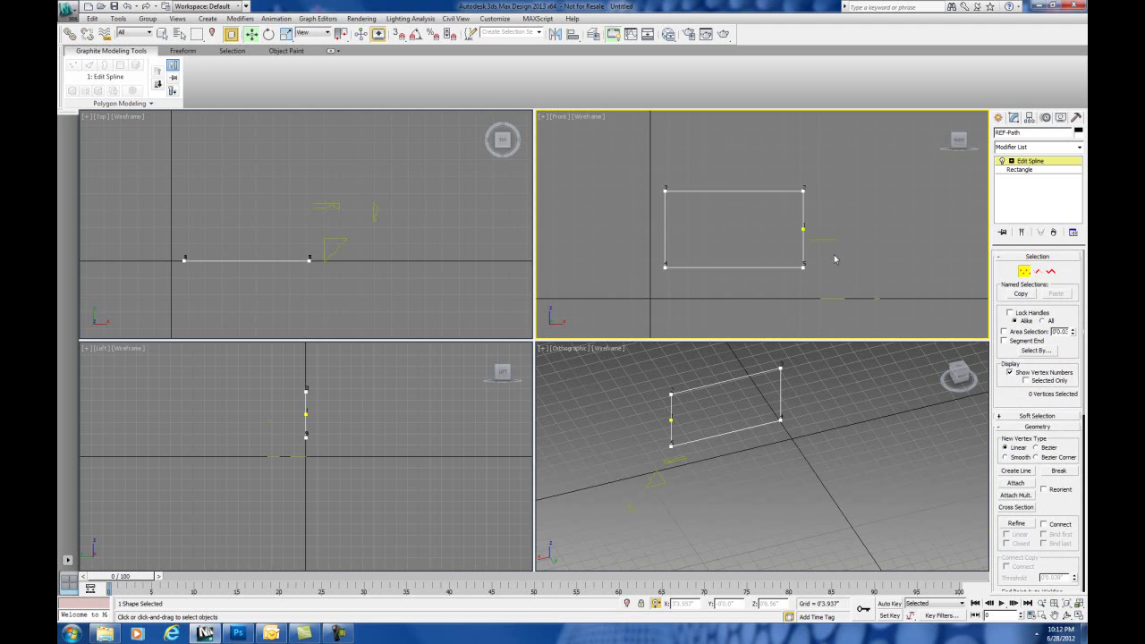
{"action": "scroll", "coordinate": [812, 235], "scroll_direction": "up", "scroll_amount": 2}
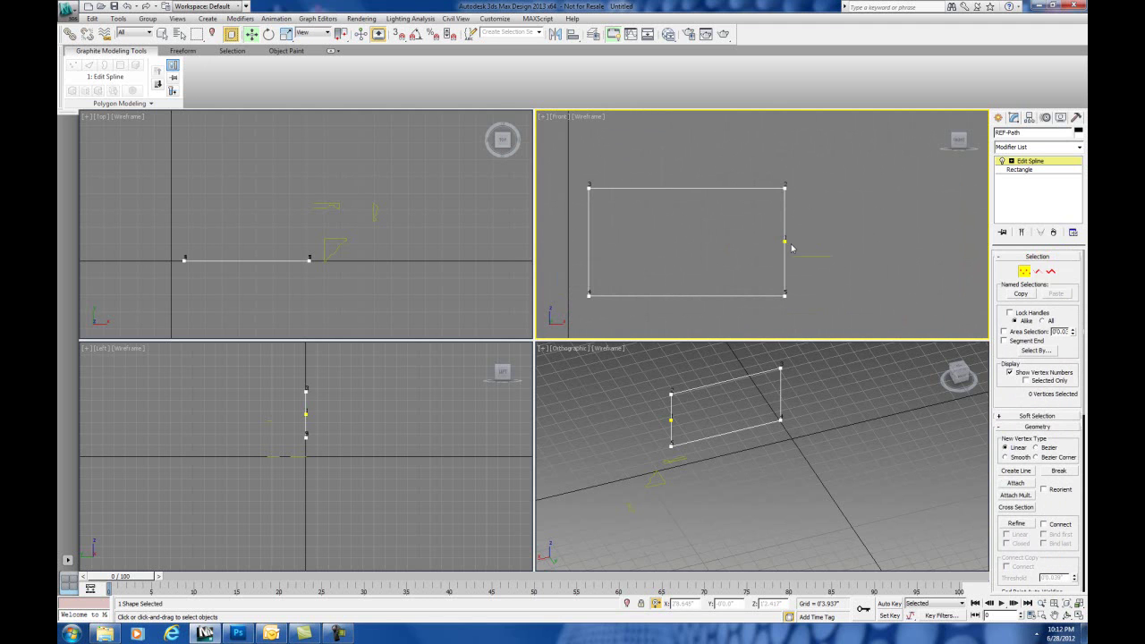
{"action": "left_click", "coordinate": [1028, 161]}
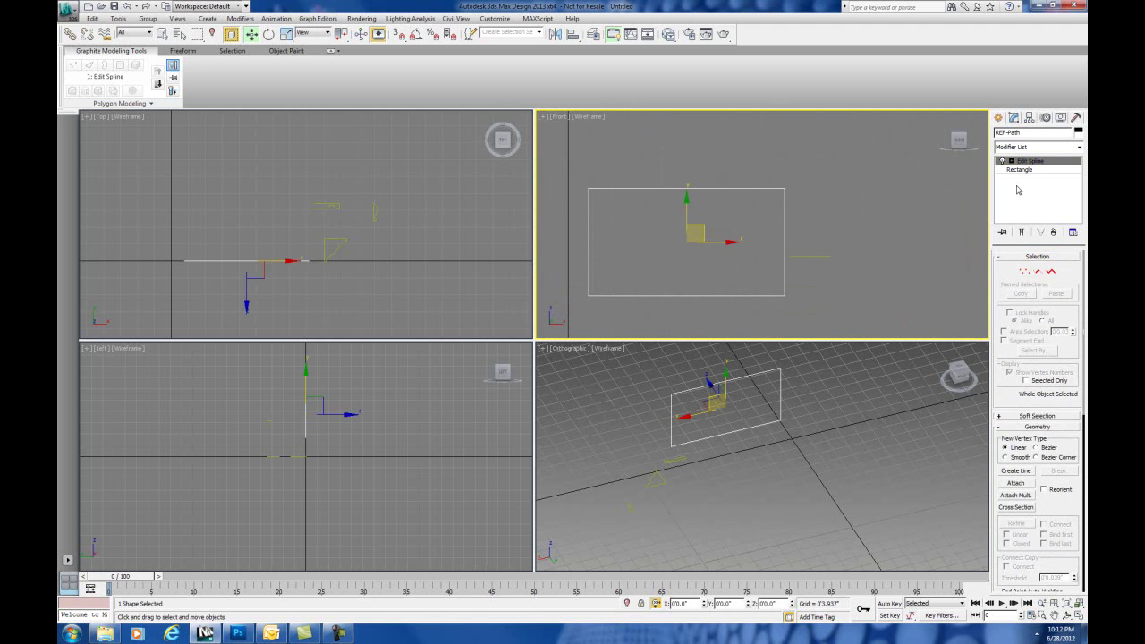
- Check REF-Profile-01's vertex layout, return to the whole spline, and select REF-Path
{"action": "left_click", "coordinate": [325, 207]}
{"action": "middle_click_drag", "start_coordinate": [331, 221], "coordinate": [355, 217]}
{"action": "scroll", "coordinate": [412, 230], "scroll_direction": "up", "scroll_amount": 2}
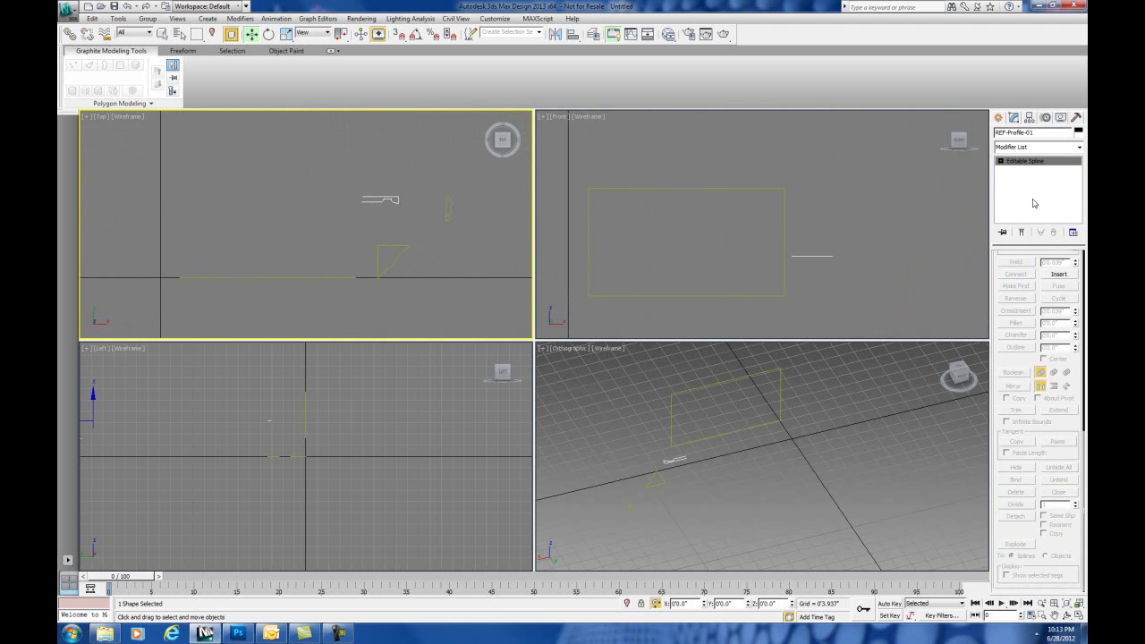
{"action": "left_click", "coordinate": [1001, 161]}
{"action": "left_click", "coordinate": [1020, 170]}
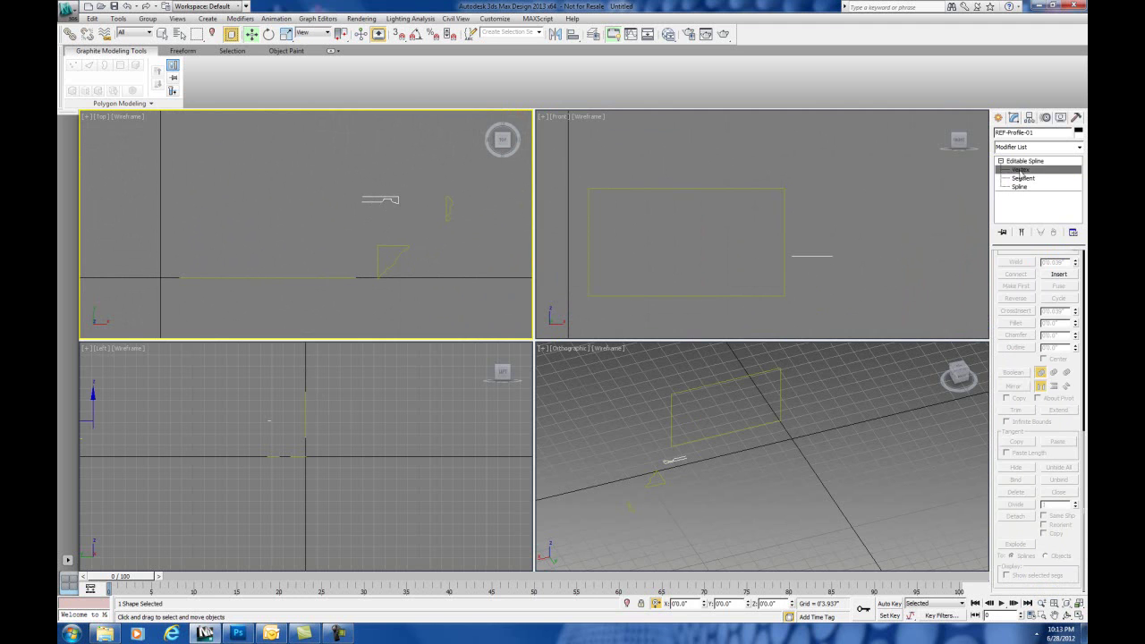
{"action": "left_click", "coordinate": [1021, 170]}
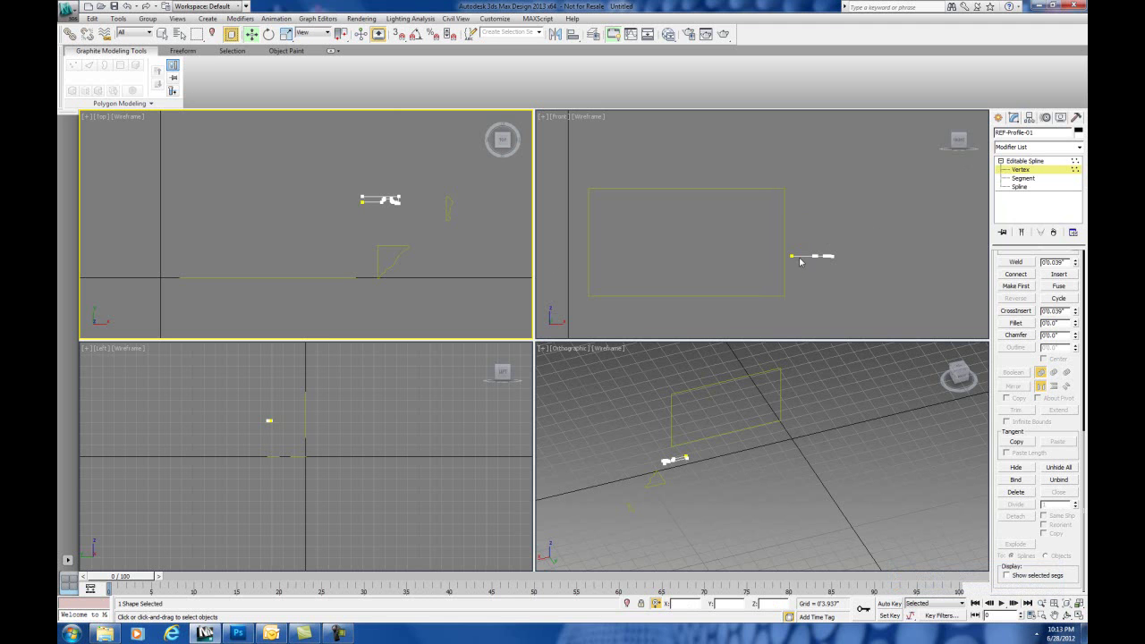
{"action": "left_click", "coordinate": [1024, 160]}
{"action": "left_click", "coordinate": [1001, 161]}
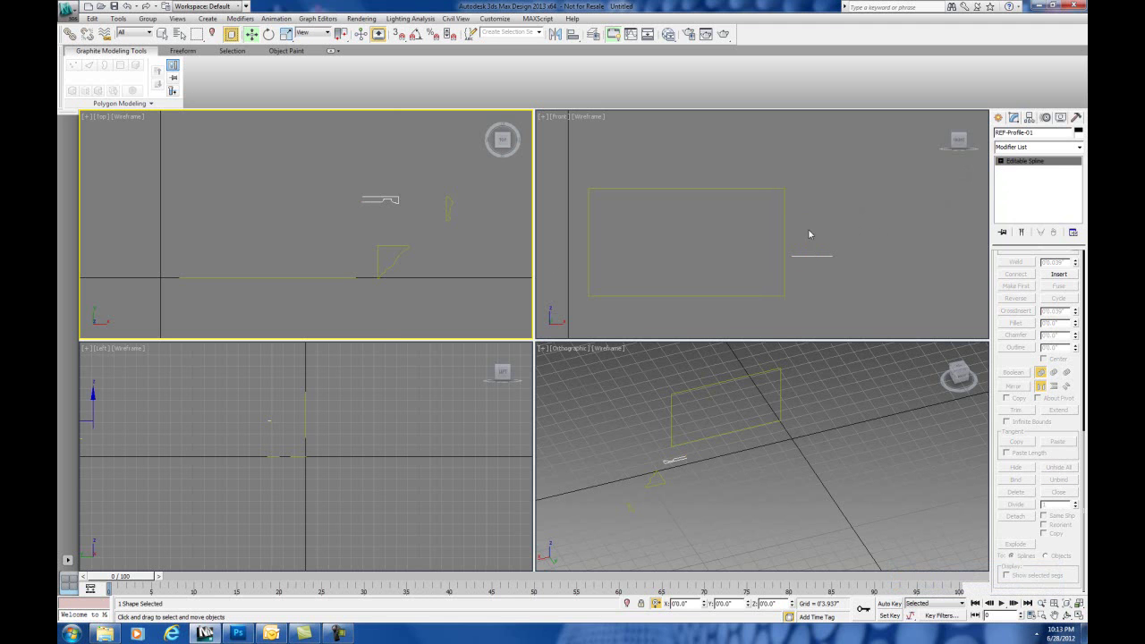
{"action": "left_click", "coordinate": [785, 223]}
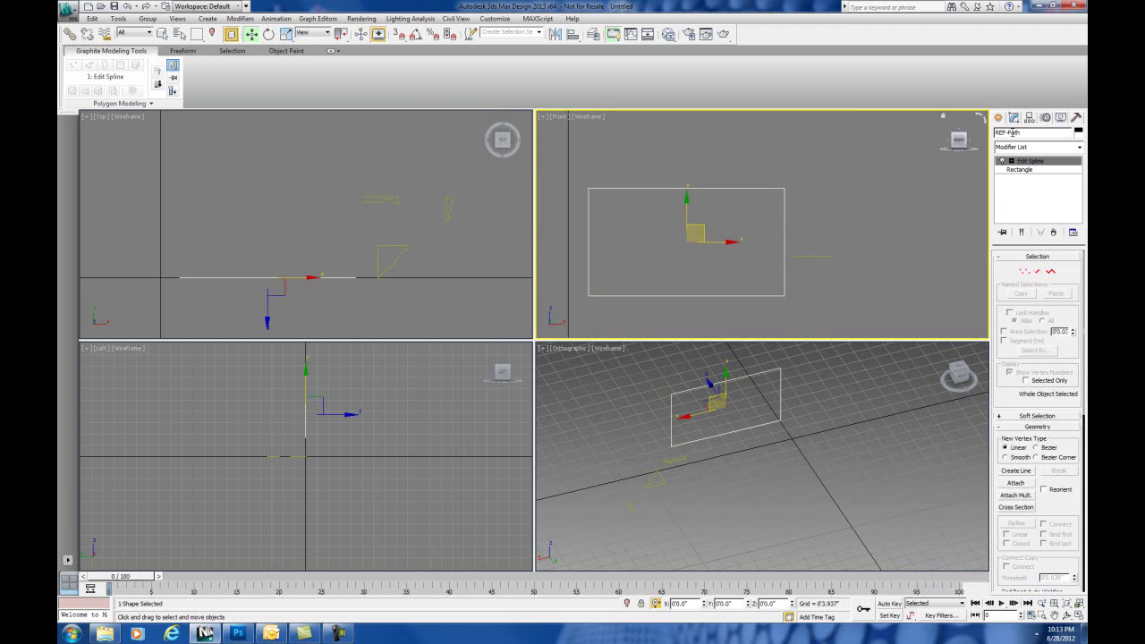
- Apply a Bevel Profile modifier to REF-Path with REF-Profile-01 as its profile
{"action": "left_click", "coordinate": [1080, 147]}
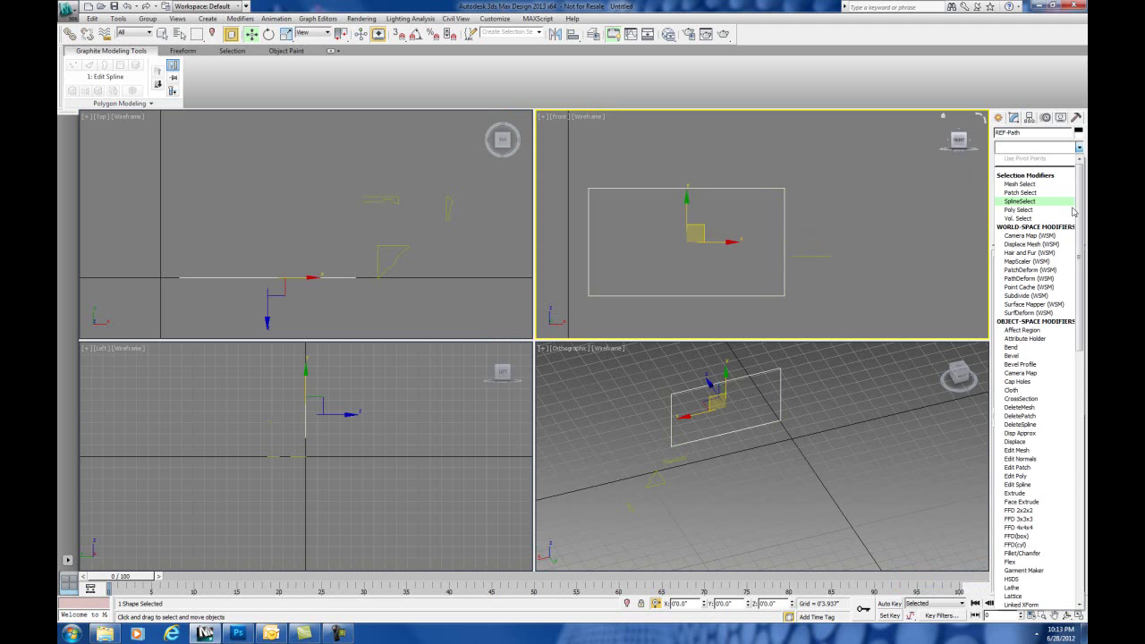
{"action": "left_click", "coordinate": [1032, 364]}
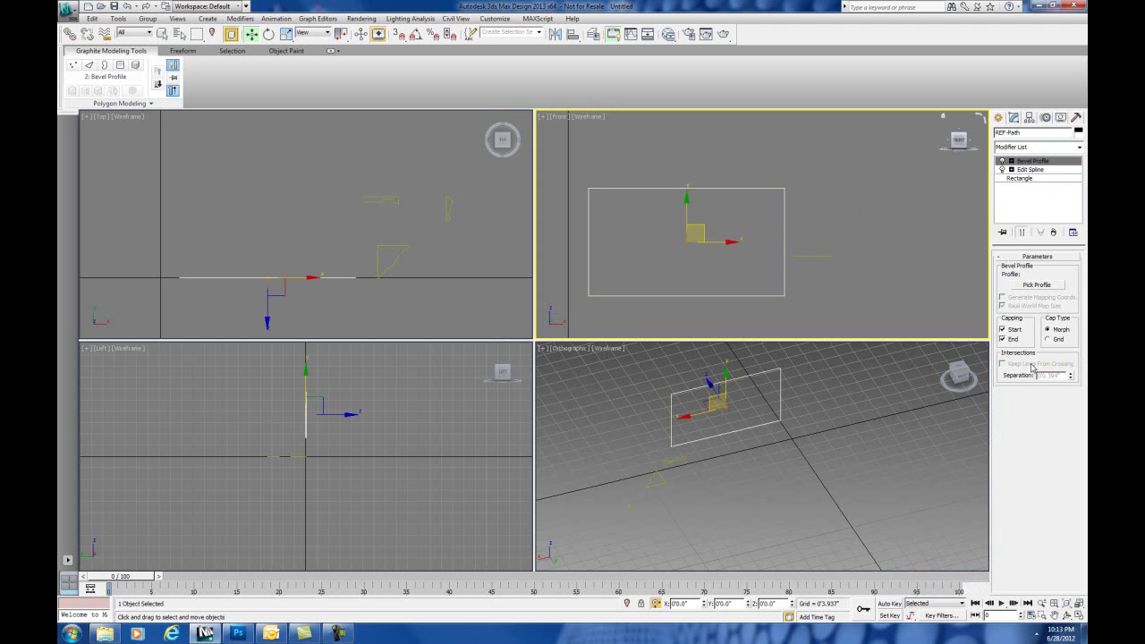
{"action": "left_click", "coordinate": [1034, 286]}
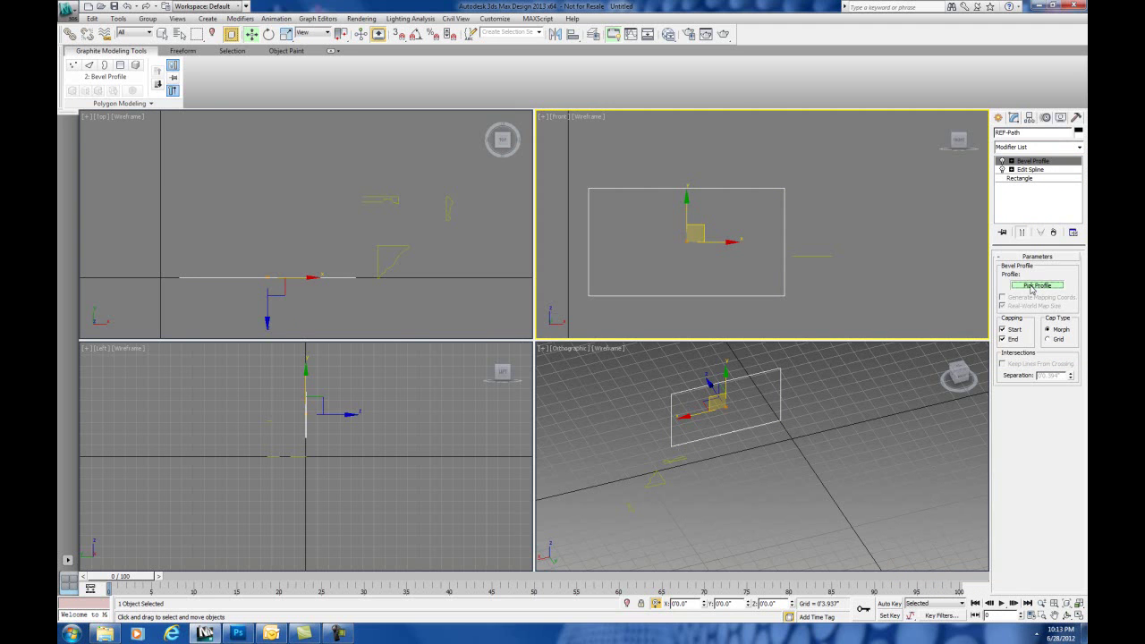
{"action": "left_click", "coordinate": [392, 200]}
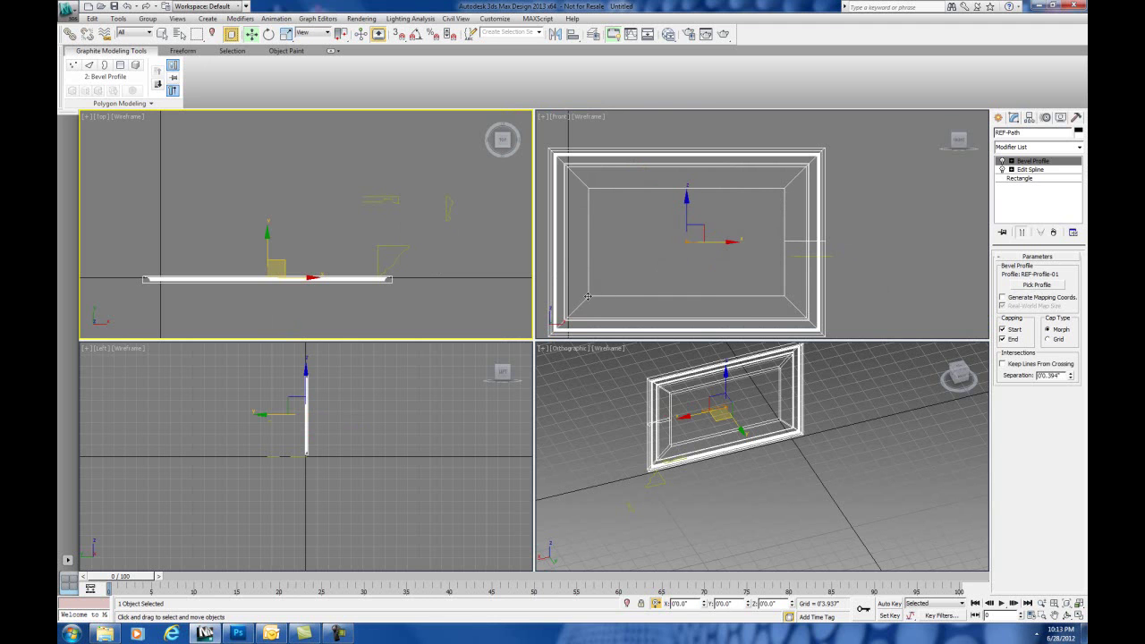
- Offset the Bevel Profile's Profile Gizmo along X to inset the molding frame
{"action": "middle_click_drag", "start_coordinate": [792, 189], "coordinate": [827, 174]}
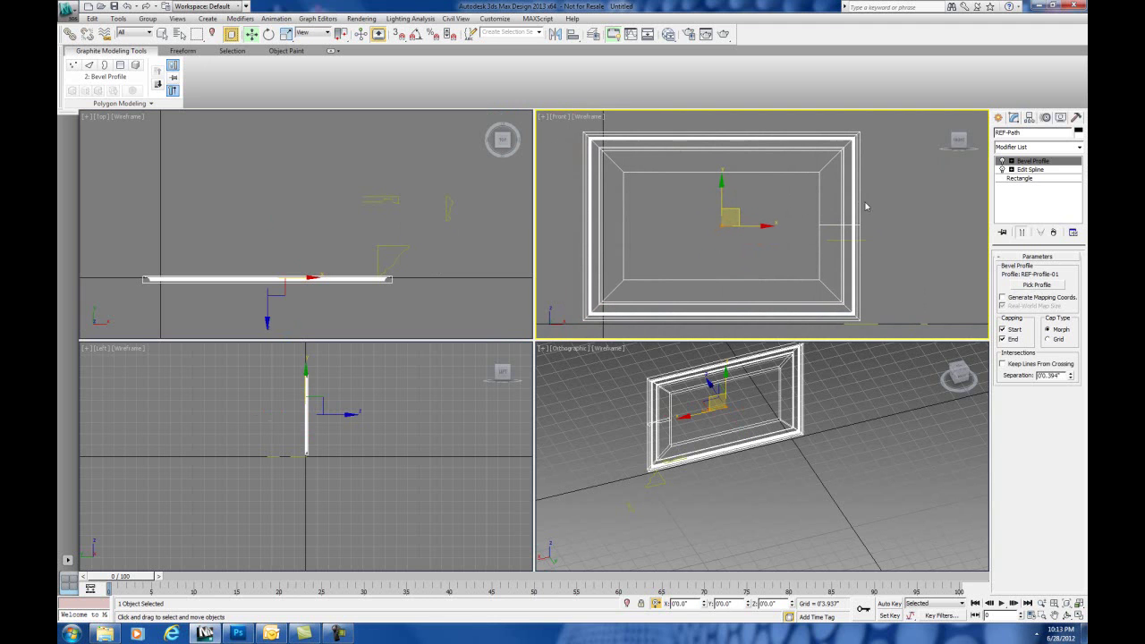
{"action": "left_click", "coordinate": [1011, 162]}
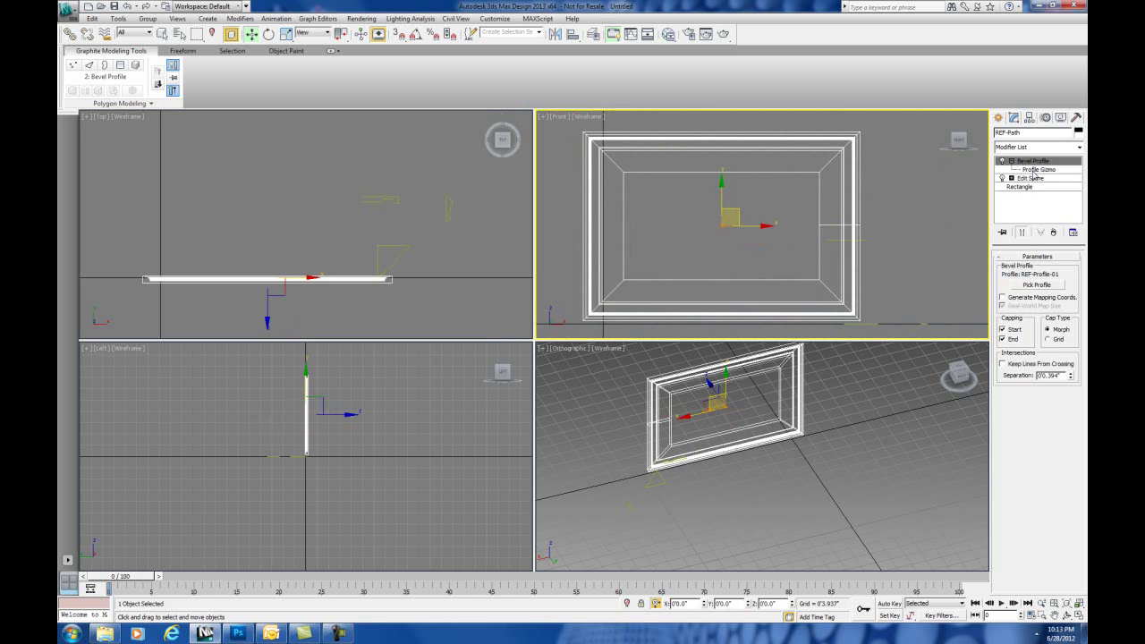
{"action": "left_click", "coordinate": [1033, 170]}
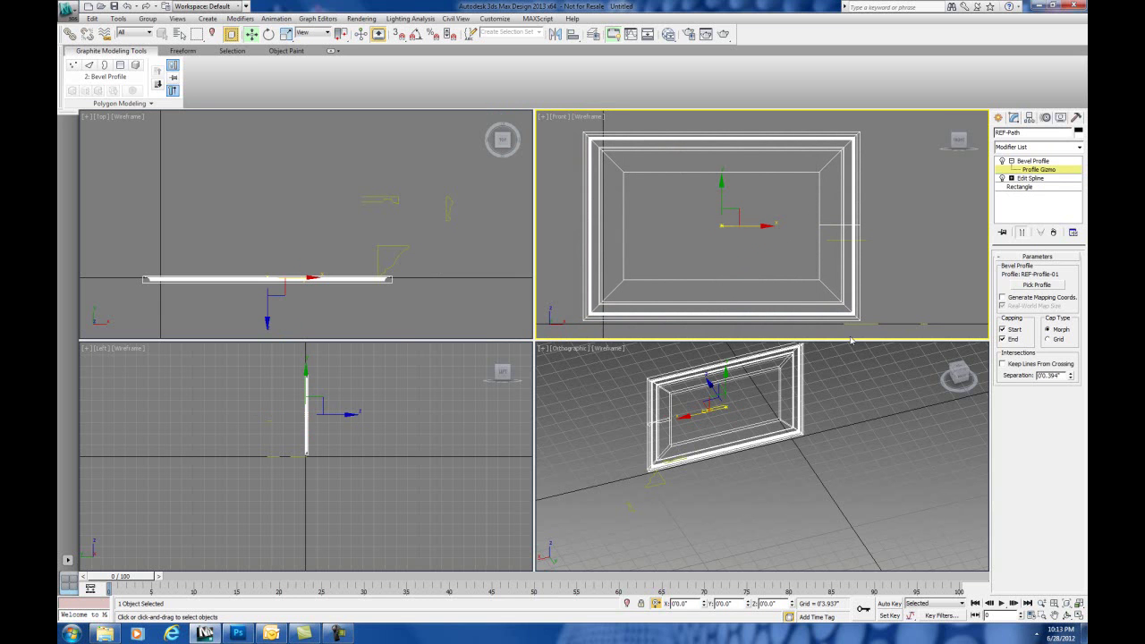
{"action": "middle_click_drag", "start_coordinate": [763, 404], "coordinate": [787, 421]}
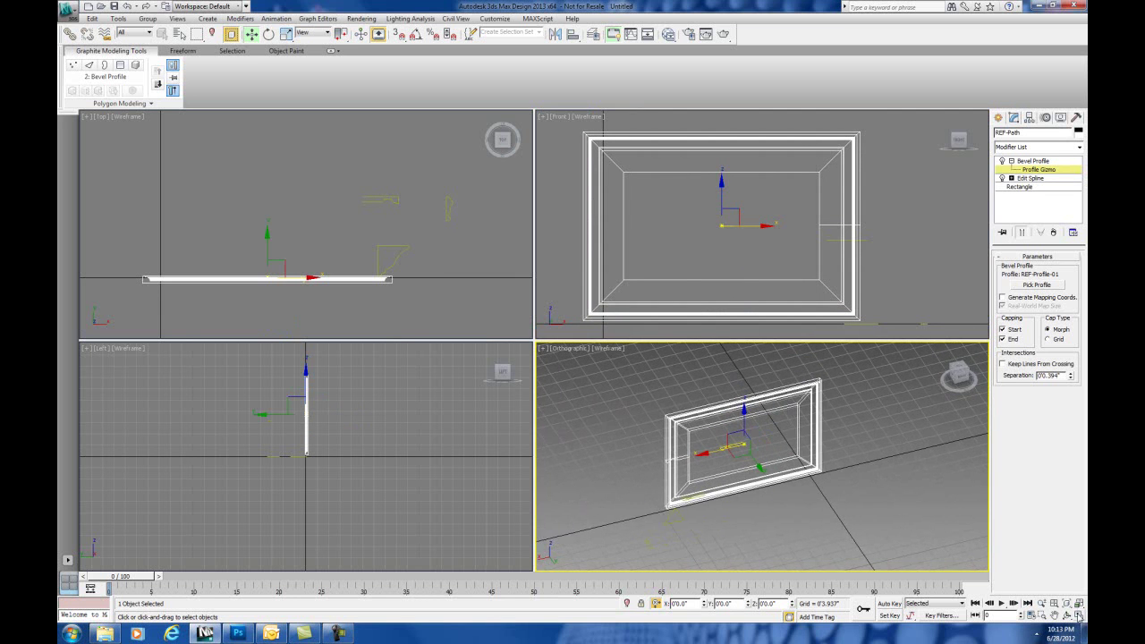
{"action": "left_click", "coordinate": [1079, 615]}
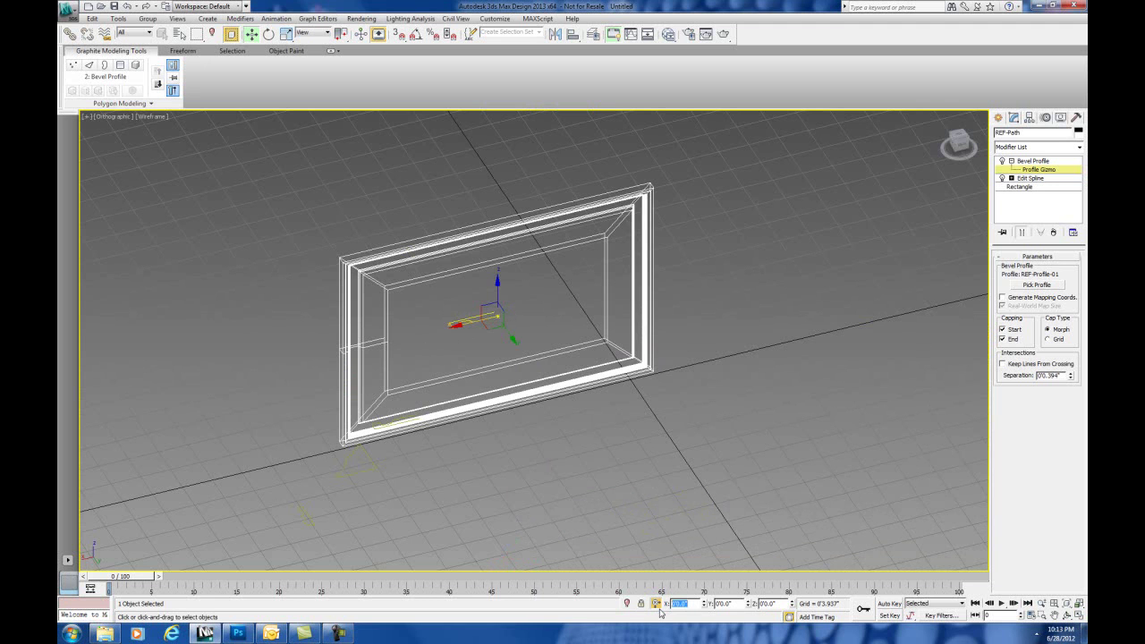
{"action": "key", "text": "Return"}
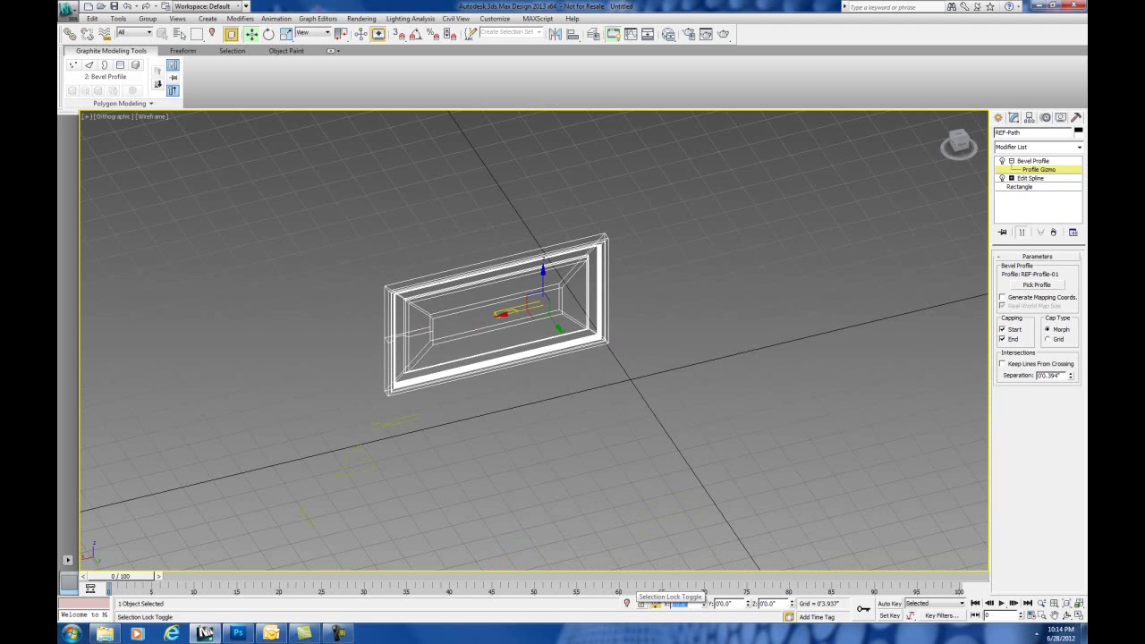
{"action": "left_click", "coordinate": [1079, 615]}
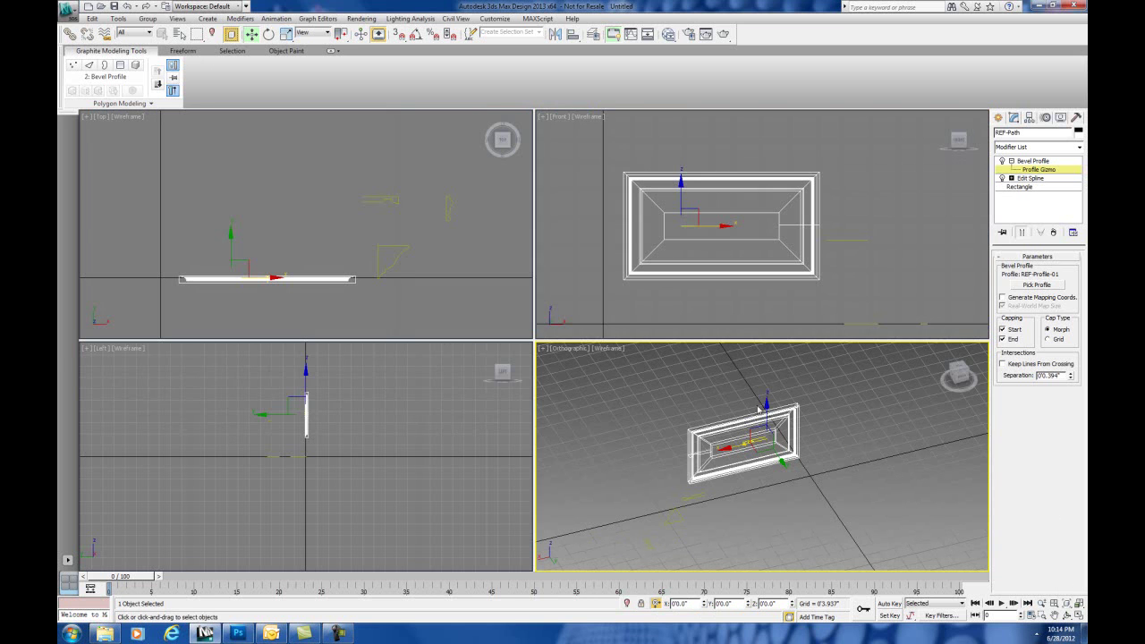
{"action": "middle_click_drag", "start_coordinate": [701, 288], "coordinate": [689, 292]}
{"action": "middle_click_drag", "start_coordinate": [740, 393], "coordinate": [666, 396], "text": "alt"}
- Switch the orthographic view from Wireframe to Shaded and orbit to the panel's edge
{"action": "left_click", "coordinate": [610, 350]}
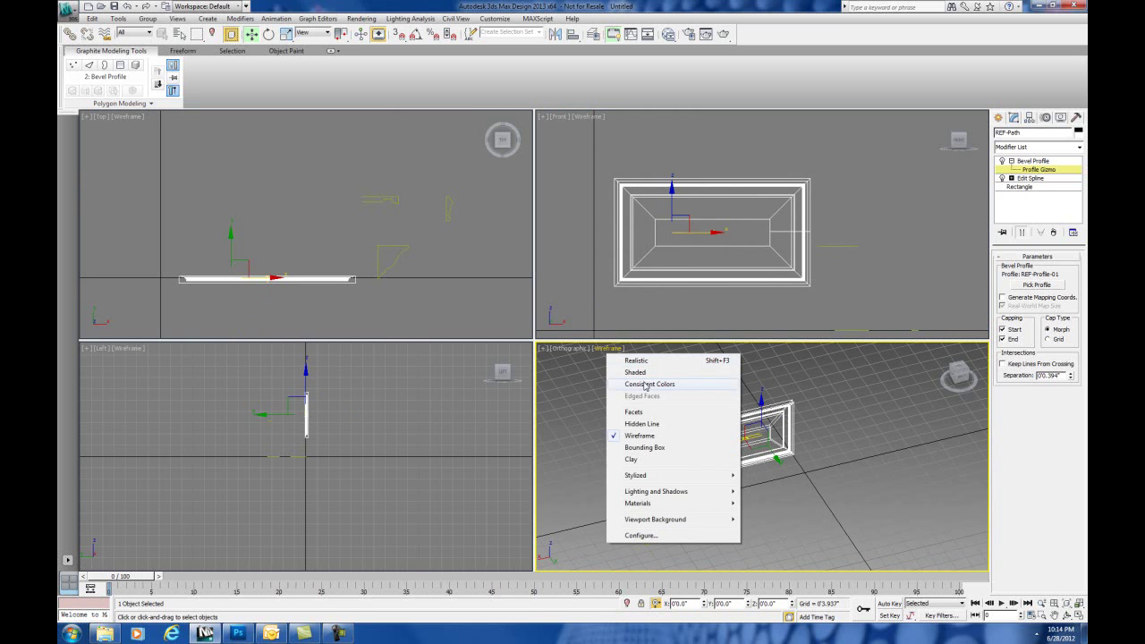
{"action": "left_click", "coordinate": [640, 375]}
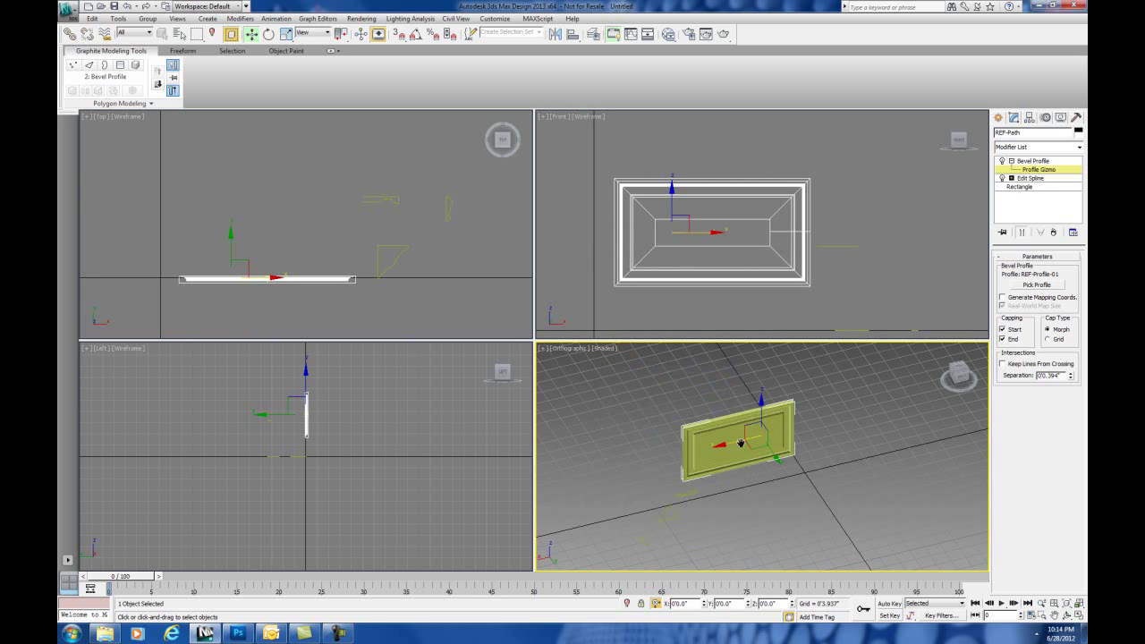
{"action": "scroll", "coordinate": [747, 436], "scroll_direction": "up", "scroll_amount": 5}
{"action": "mouse_move", "coordinate": [747, 435]}
{"action": "middle_mouse_down", "text": "alt"}
{"action": "mouse_move", "coordinate": [760, 447]}
{"action": "mouse_move", "coordinate": [796, 434]}
{"action": "mouse_move", "coordinate": [763, 471]}
{"action": "mouse_move", "coordinate": [788, 452]}
{"action": "middle_mouse_up", "text": "alt"}
{"action": "scroll", "coordinate": [760, 447], "scroll_direction": "up", "scroll_amount": 3}
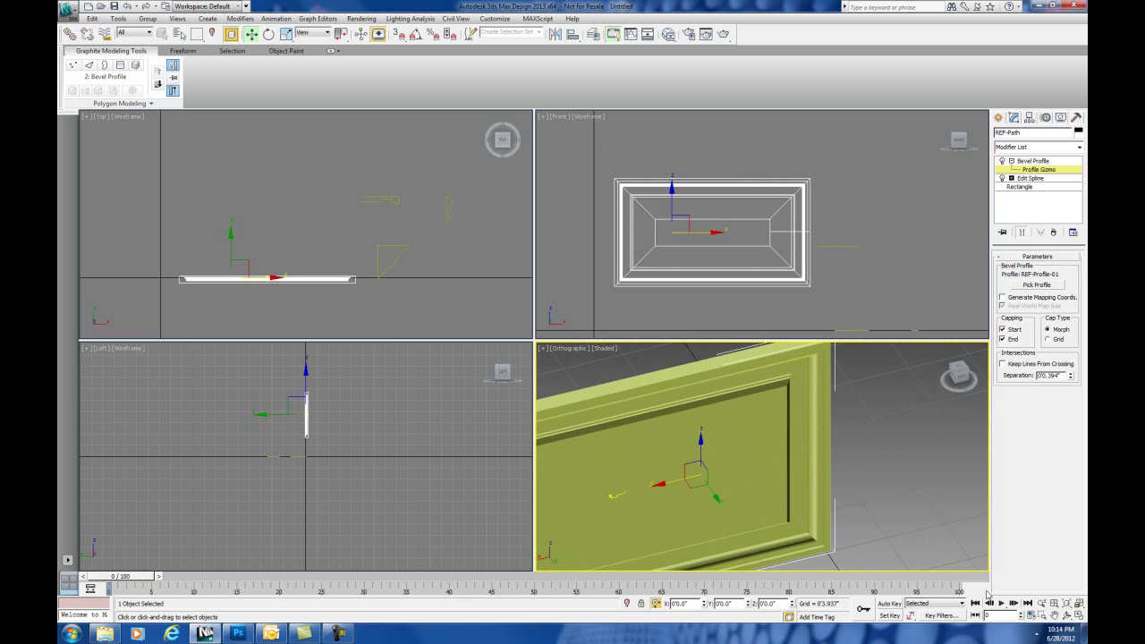
- Maximize the shaded view to inspect the molding, restore four views, and exit Profile Gizmo editing
{"action": "left_click", "coordinate": [1079, 616]}
{"action": "mouse_move", "coordinate": [715, 408]}
{"action": "middle_mouse_down", "text": "alt"}
{"action": "mouse_move", "coordinate": [623, 359]}
{"action": "mouse_move", "coordinate": [614, 304]}
{"action": "mouse_move", "coordinate": [597, 302]}
{"action": "mouse_move", "coordinate": [599, 316]}
{"action": "mouse_move", "coordinate": [653, 330]}
{"action": "mouse_move", "coordinate": [588, 335]}
{"action": "mouse_move", "coordinate": [635, 317]}
{"action": "mouse_move", "coordinate": [572, 290]}
{"action": "mouse_move", "coordinate": [557, 304]}
{"action": "mouse_move", "coordinate": [582, 325]}
{"action": "mouse_move", "coordinate": [665, 336]}
{"action": "mouse_move", "coordinate": [570, 362]}
{"action": "mouse_move", "coordinate": [550, 391]}
{"action": "mouse_move", "coordinate": [531, 378]}
{"action": "mouse_move", "coordinate": [506, 319]}
{"action": "mouse_move", "coordinate": [439, 312]}
{"action": "mouse_move", "coordinate": [530, 437]}
{"action": "mouse_move", "coordinate": [677, 417]}
{"action": "mouse_move", "coordinate": [635, 348]}
{"action": "mouse_move", "coordinate": [588, 340]}
{"action": "mouse_move", "coordinate": [665, 339]}
{"action": "mouse_move", "coordinate": [701, 315]}
{"action": "middle_mouse_up", "text": "alt"}
{"action": "left_click", "coordinate": [1079, 615]}
{"action": "middle_click_drag", "start_coordinate": [668, 423], "coordinate": [792, 401], "text": "alt"}
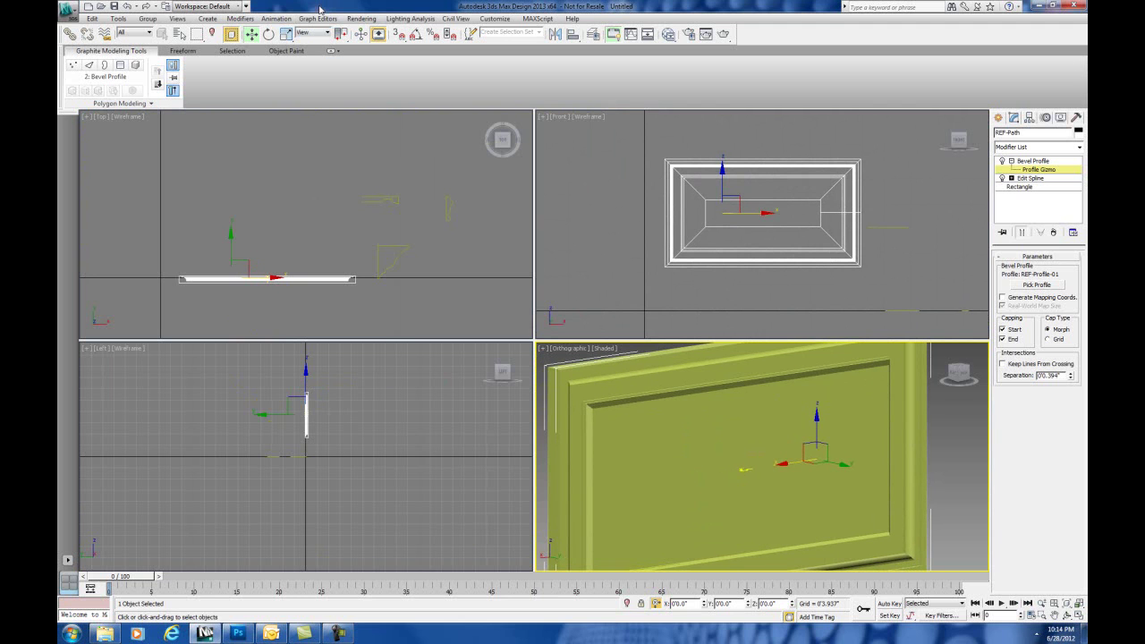
{"action": "left_click", "coordinate": [1009, 161]}
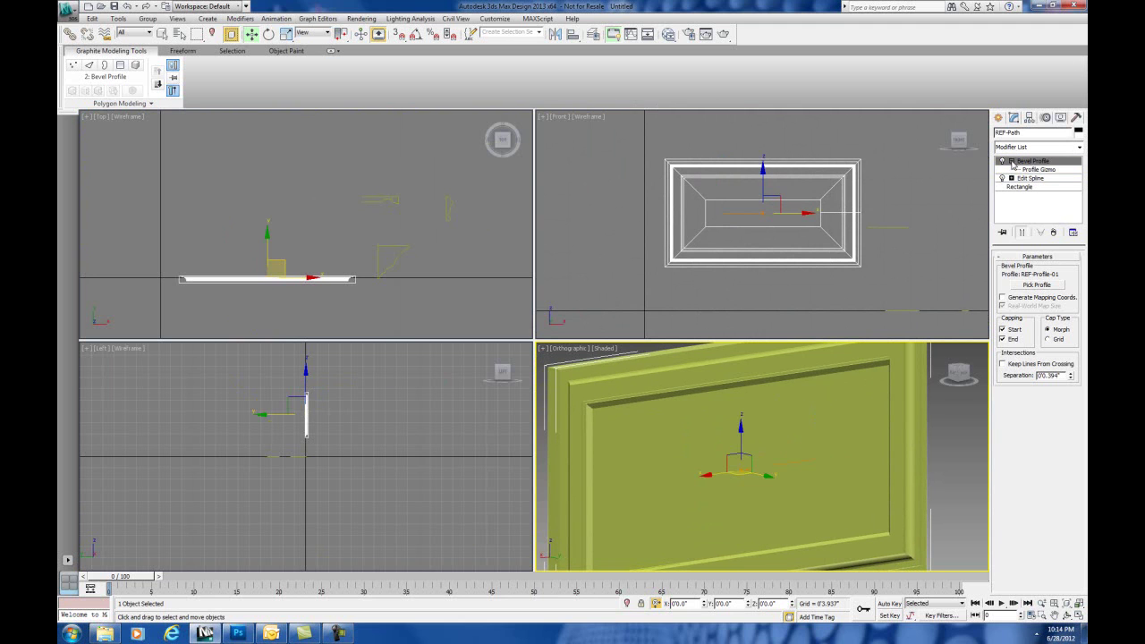
{"action": "middle_click_drag", "start_coordinate": [385, 310], "coordinate": [380, 289]}
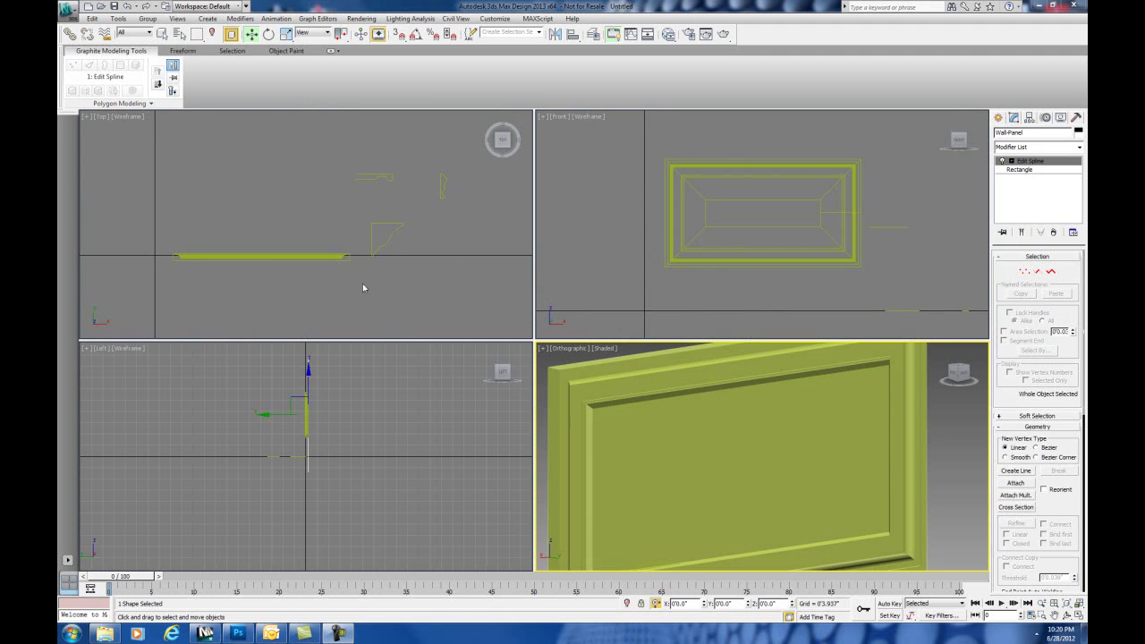
- Add an Extrude modifier to the Wall-Panel outline to make a solid wall
{"action": "middle_click", "coordinate": [402, 287]}
{"action": "middle_click_drag", "start_coordinate": [402, 286], "coordinate": [277, 276]}
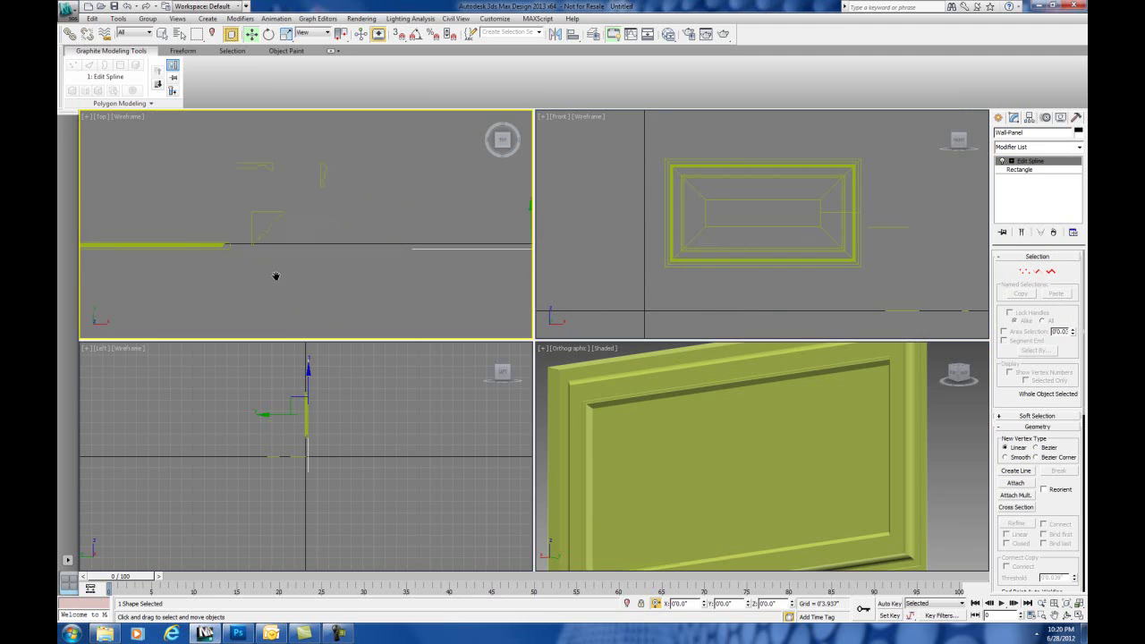
{"action": "scroll", "coordinate": [402, 281], "scroll_direction": "down", "scroll_amount": 2}
{"action": "scroll", "coordinate": [403, 280], "scroll_direction": "down", "scroll_amount": 2}
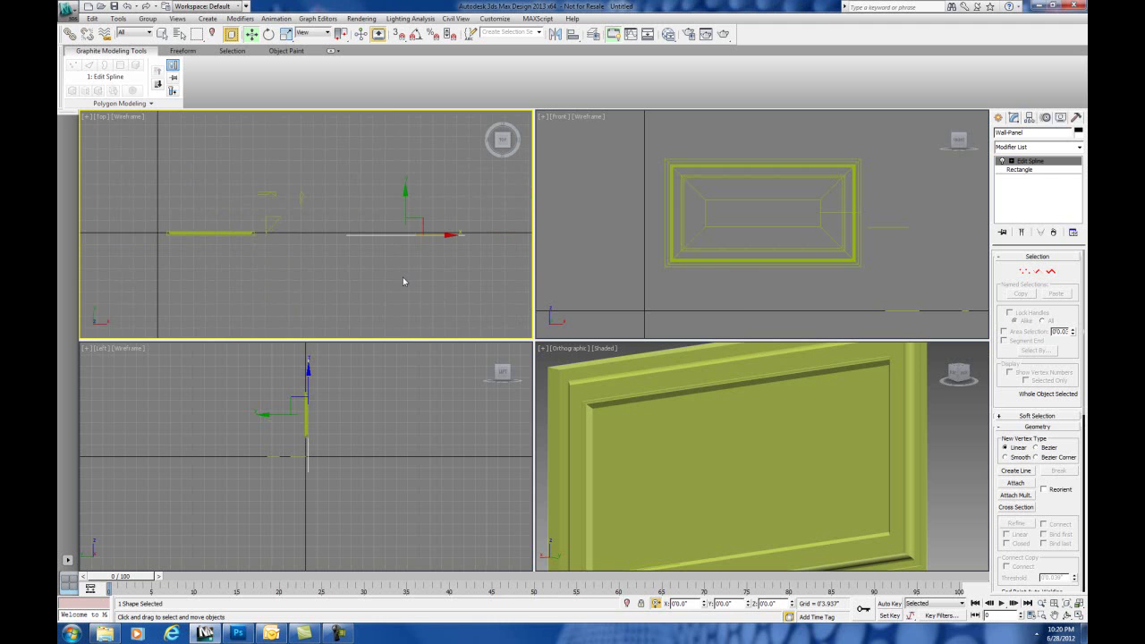
{"action": "middle_click", "coordinate": [706, 403]}
{"action": "scroll", "coordinate": [706, 403], "scroll_direction": "down", "scroll_amount": 4}
{"action": "middle_click_drag", "start_coordinate": [770, 425], "coordinate": [964, 400]}
{"action": "scroll", "coordinate": [694, 418], "scroll_direction": "down", "scroll_amount": 3}
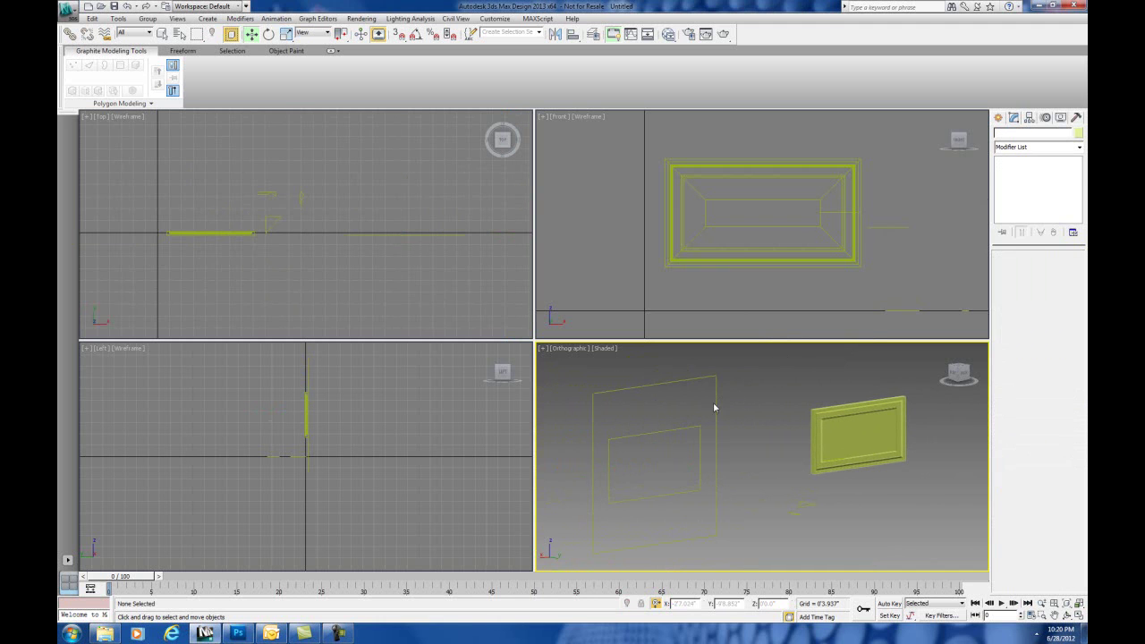
{"action": "left_click", "coordinate": [1080, 149]}
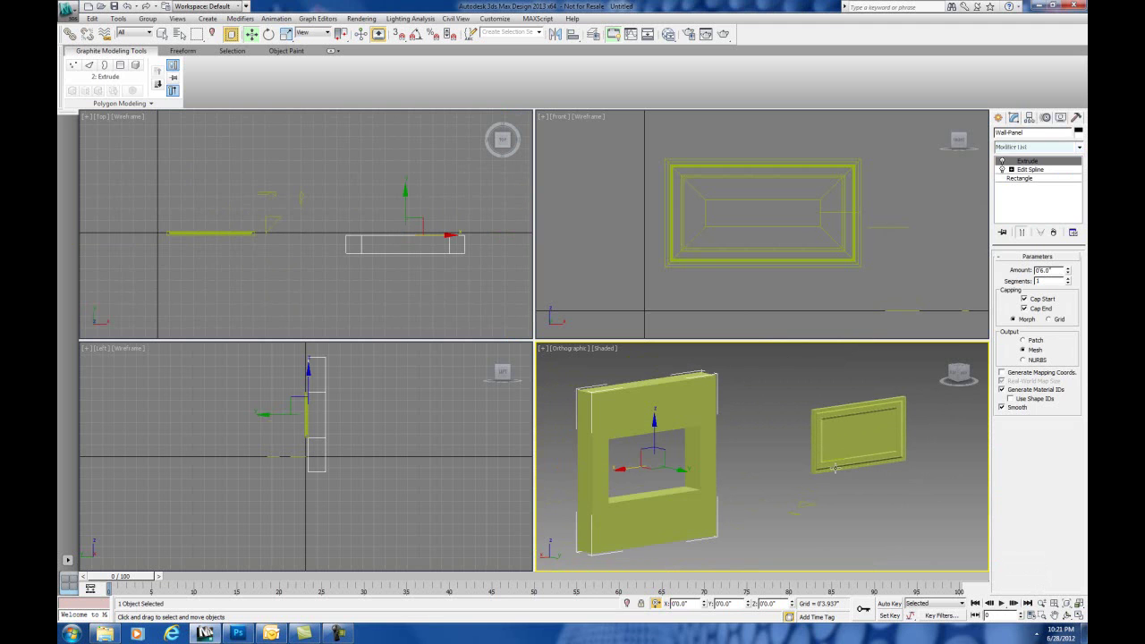
{"action": "left_click", "coordinate": [1016, 493]}
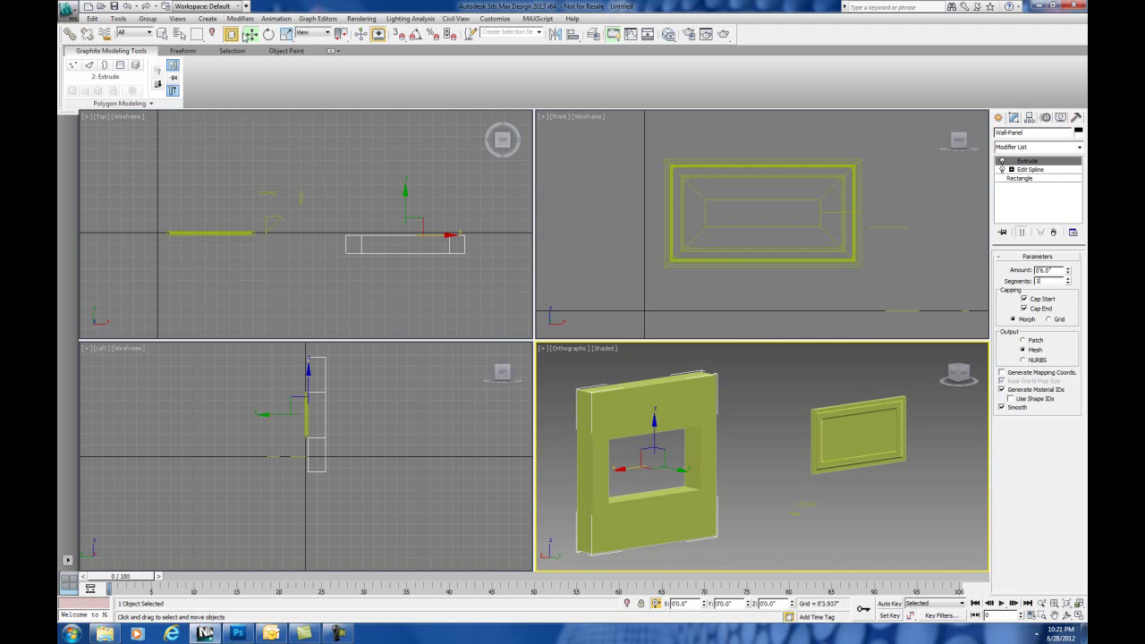
- Move the REF-Path molding frame onto the wall opening and zoom in on it
{"action": "left_click", "coordinate": [845, 410]}
{"action": "left_click_drag", "start_coordinate": [837, 440], "coordinate": [676, 462]}
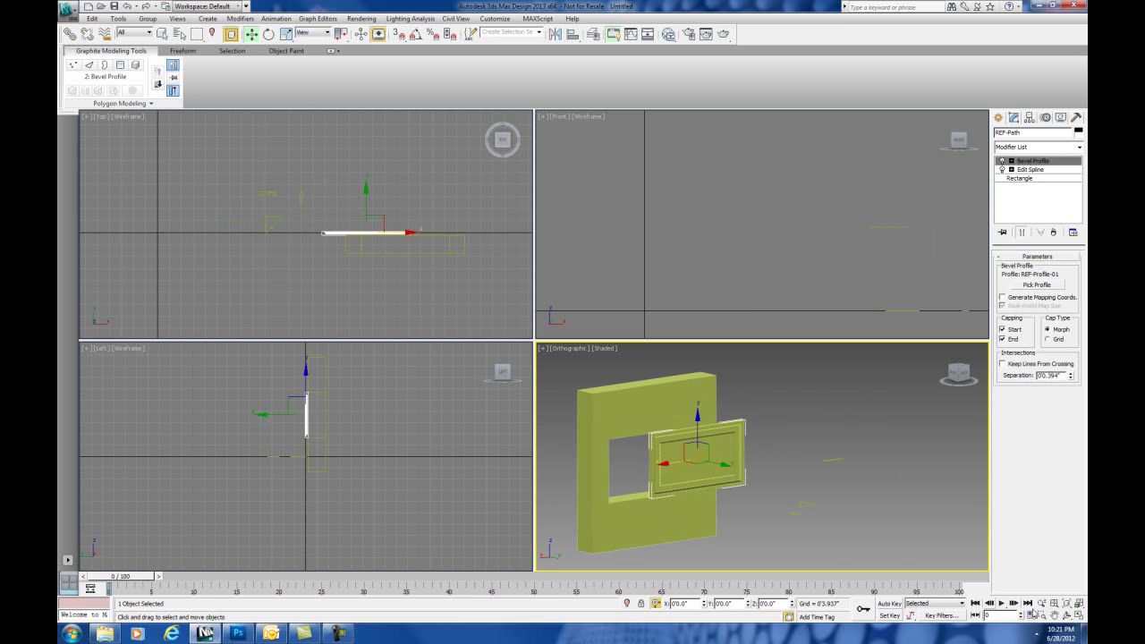
{"action": "left_click", "coordinate": [1030, 616]}
{"action": "left_click_drag", "start_coordinate": [713, 417], "coordinate": [582, 531]}
{"action": "left_click", "coordinate": [1077, 615]}
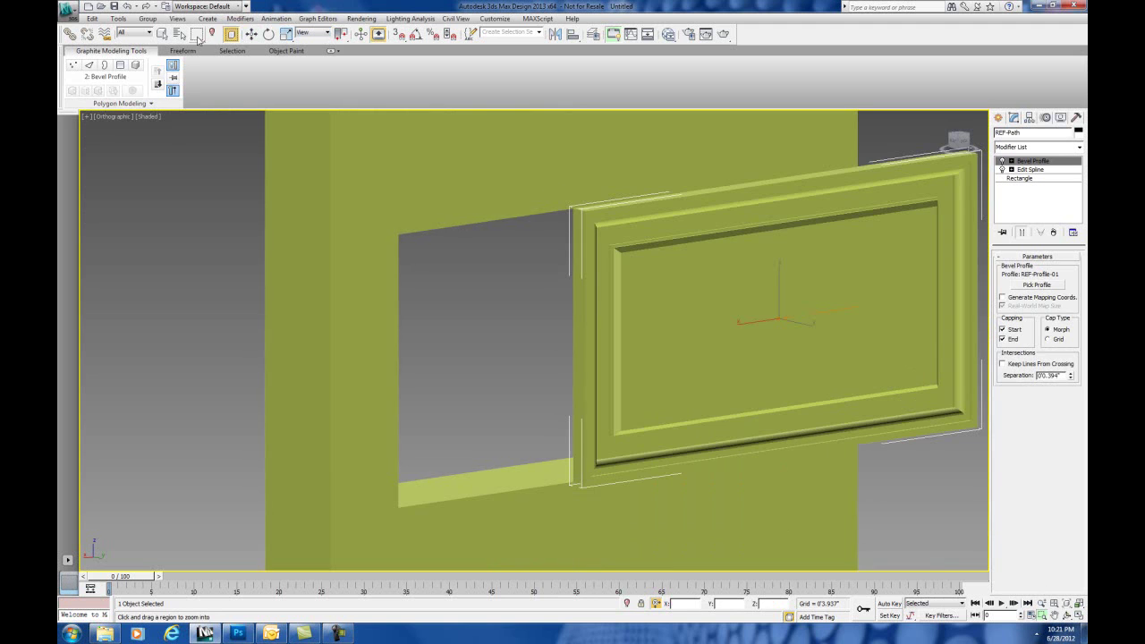
- Enable vertex snapping and snap the frame's corner onto the opening's corner
{"action": "left_click", "coordinate": [251, 34]}
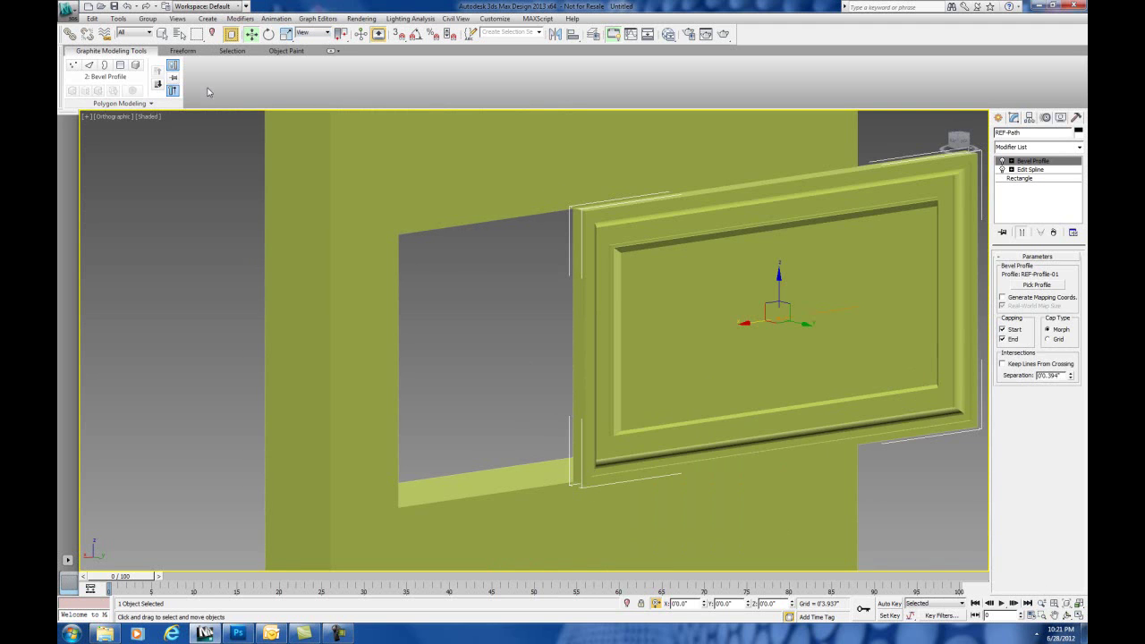
{"action": "right_click", "coordinate": [398, 36]}
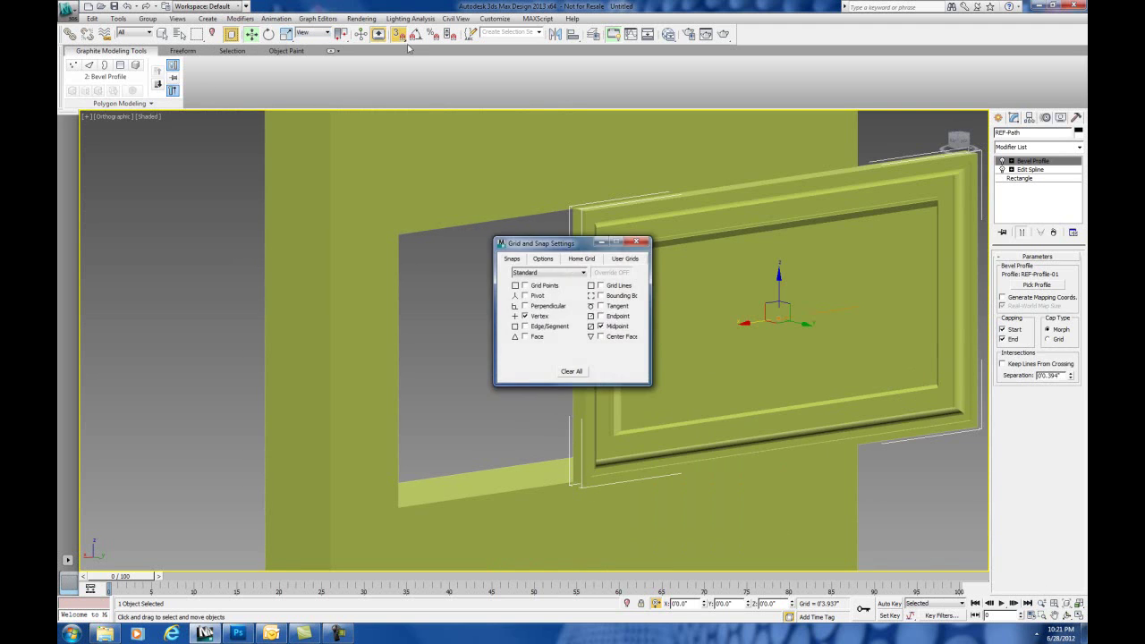
{"action": "left_click", "coordinate": [636, 242]}
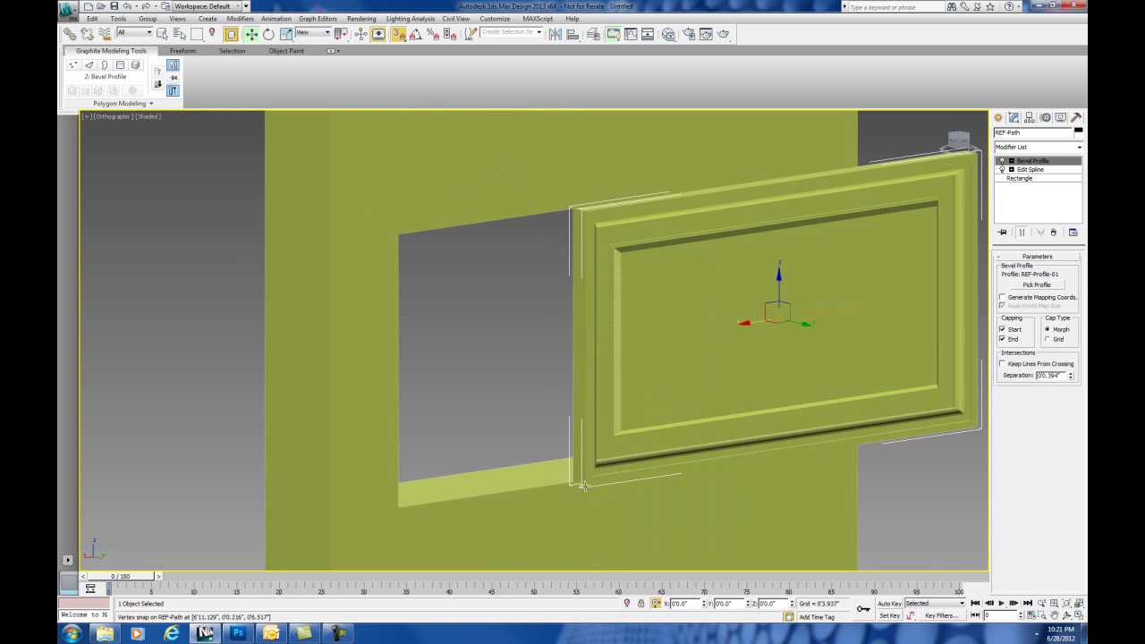
{"action": "left_click_drag", "start_coordinate": [584, 485], "coordinate": [401, 506]}
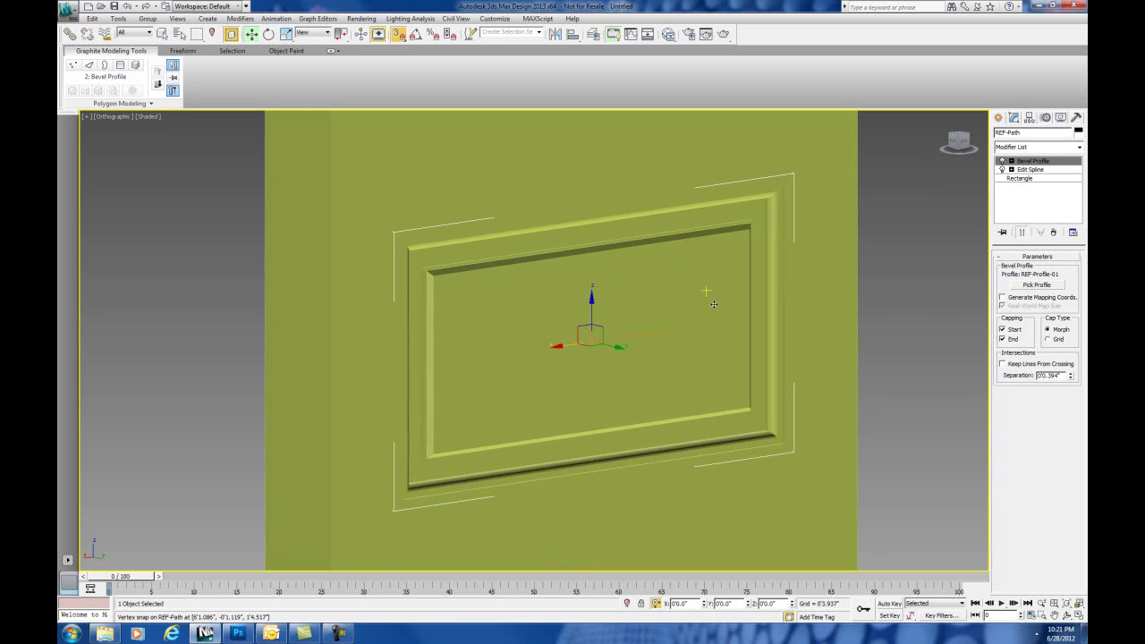
{"action": "scroll", "coordinate": [715, 318], "scroll_direction": "down", "scroll_amount": 2}
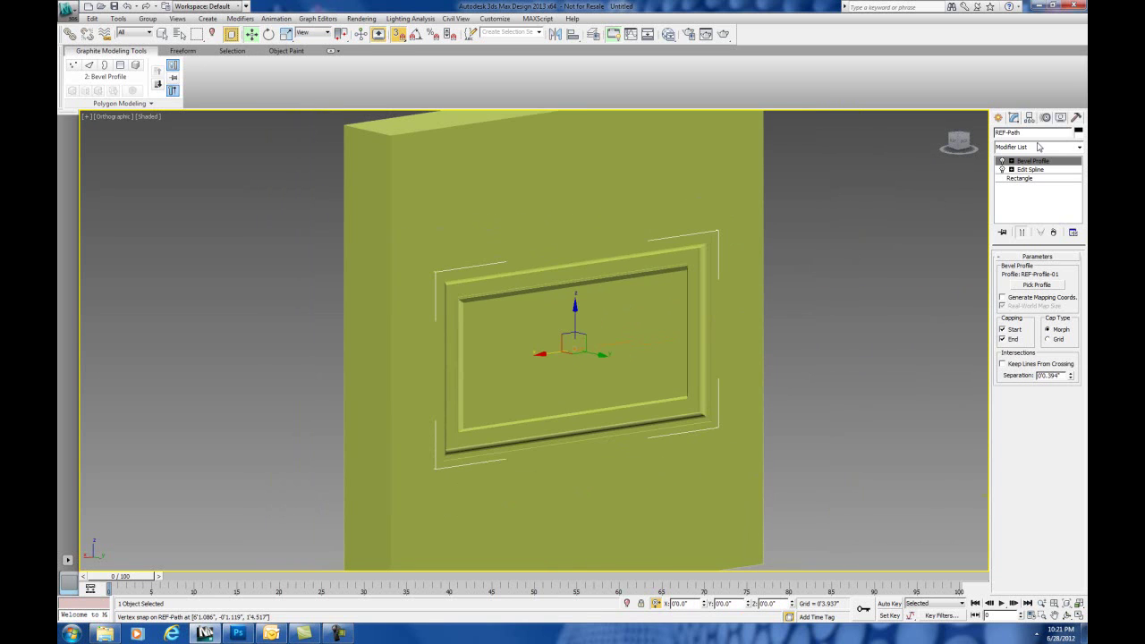
- Add an Edit Poly modifier to the REF-Path molding
{"action": "left_click", "coordinate": [1080, 147]}
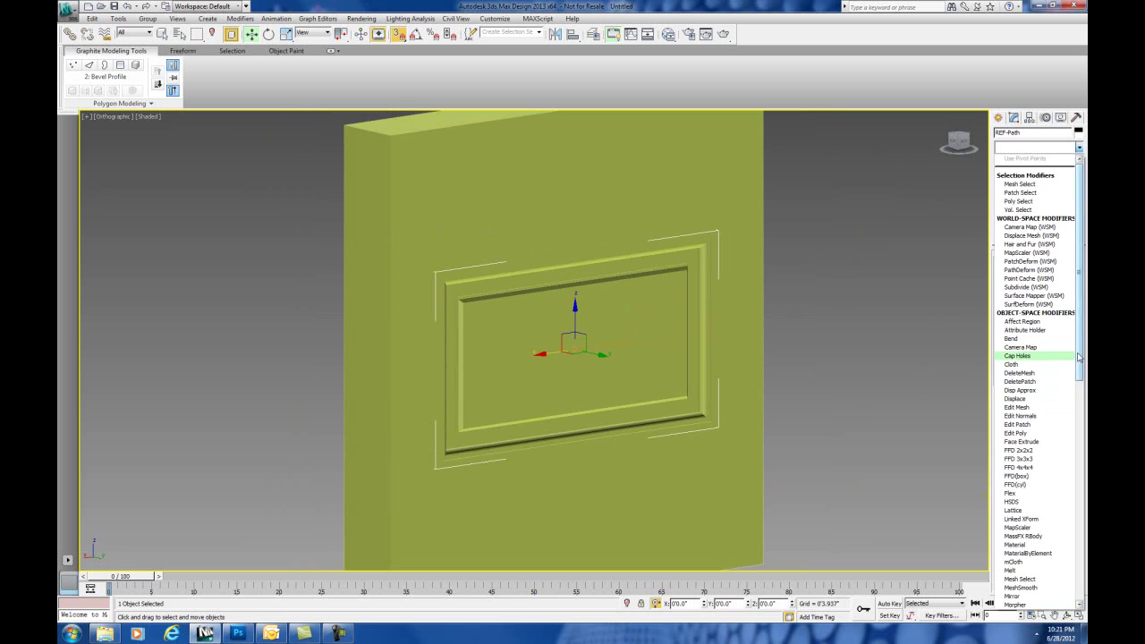
{"action": "scroll", "coordinate": [1063, 392], "scroll_direction": "down", "scroll_amount": 5}
{"action": "scroll", "coordinate": [1084, 344], "scroll_direction": "up", "scroll_amount": 5}
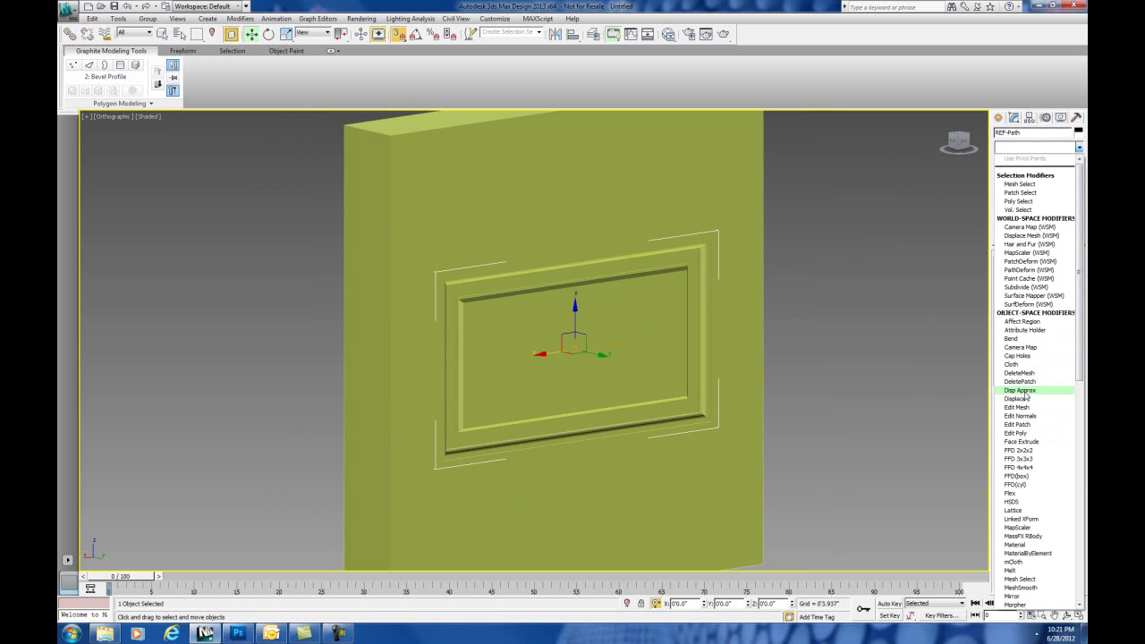
{"action": "left_click", "coordinate": [1029, 434]}
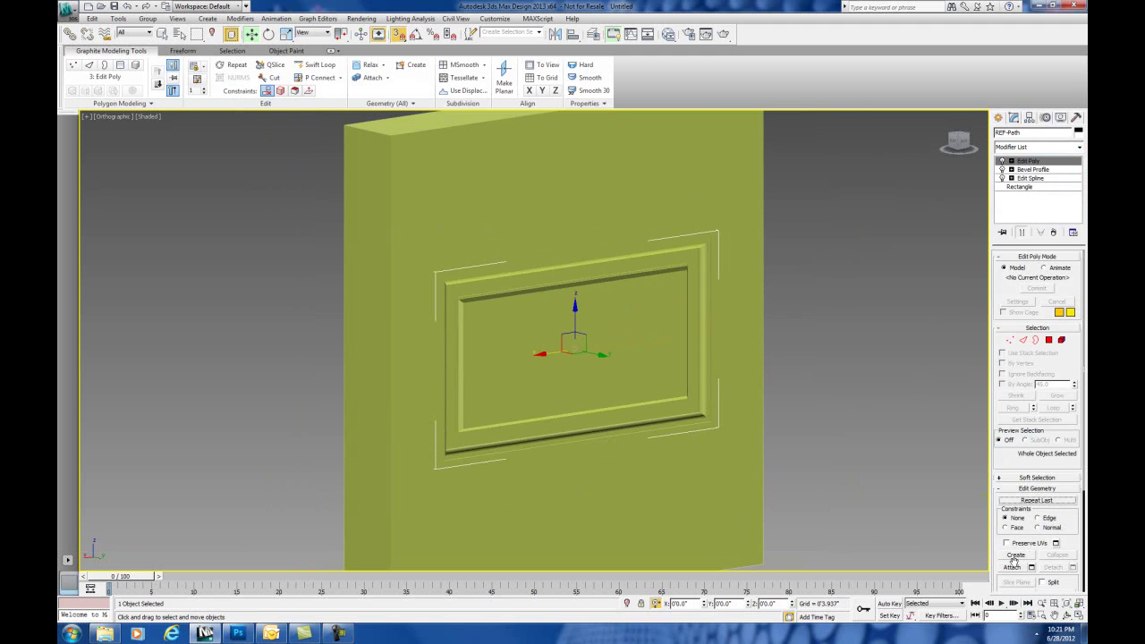
- Attach the wall slab to the molding and rename the object Wall-Panel
{"action": "left_click", "coordinate": [1012, 568]}
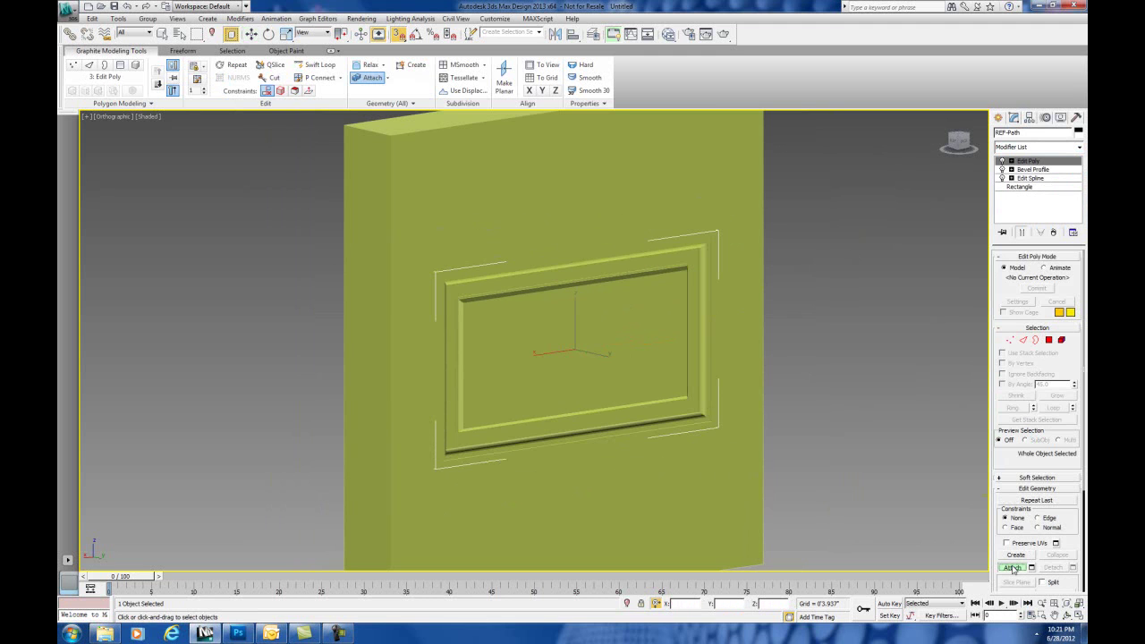
{"action": "left_click", "coordinate": [762, 403]}
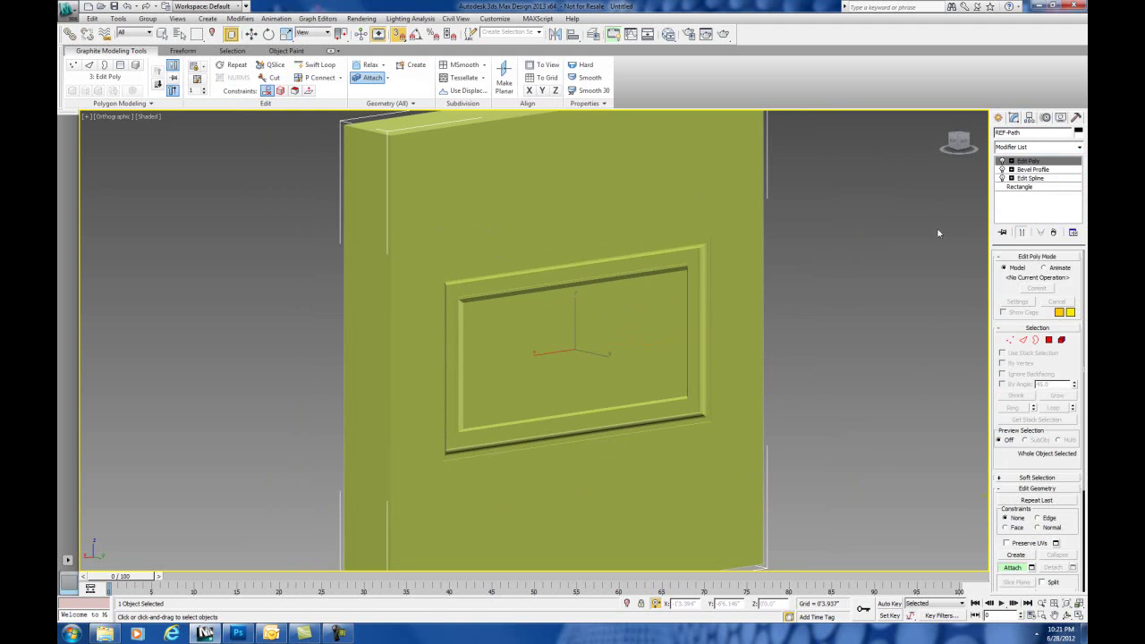
{"action": "left_click", "coordinate": [1029, 133]}
{"action": "type", "text": "Wa"}
{"action": "type", "text": "ll"}
{"action": "type", "text": "-P"}
{"action": "type", "text": "w"}
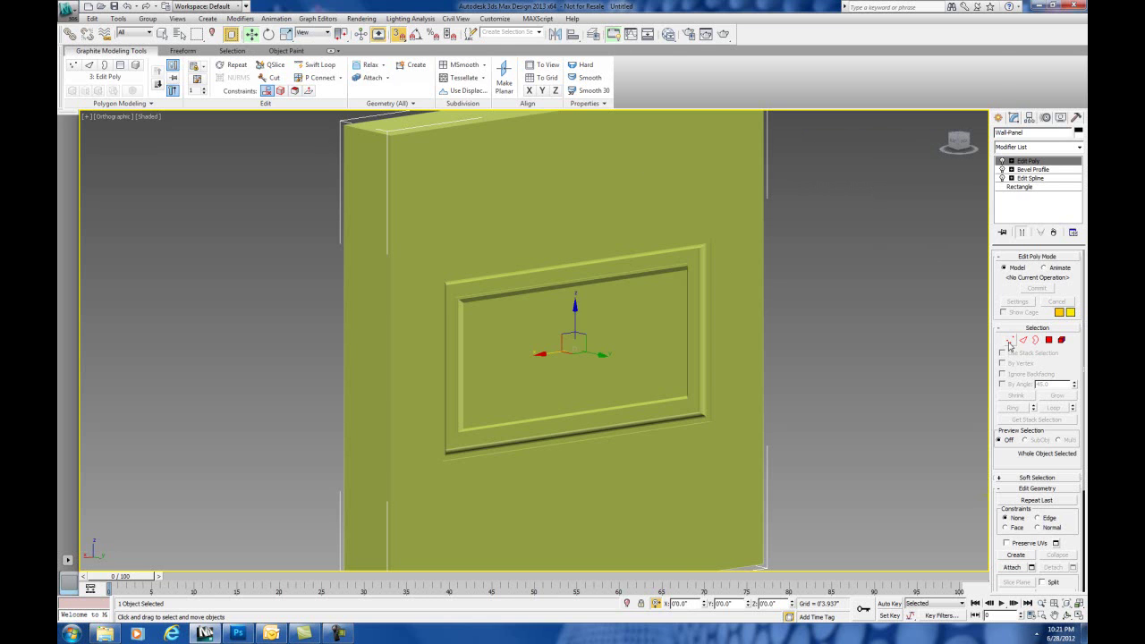
- Enter vertex editing and fit the whole wall panel in the Front view
{"action": "left_click", "coordinate": [1010, 340]}
{"action": "left_click", "coordinate": [1078, 616]}
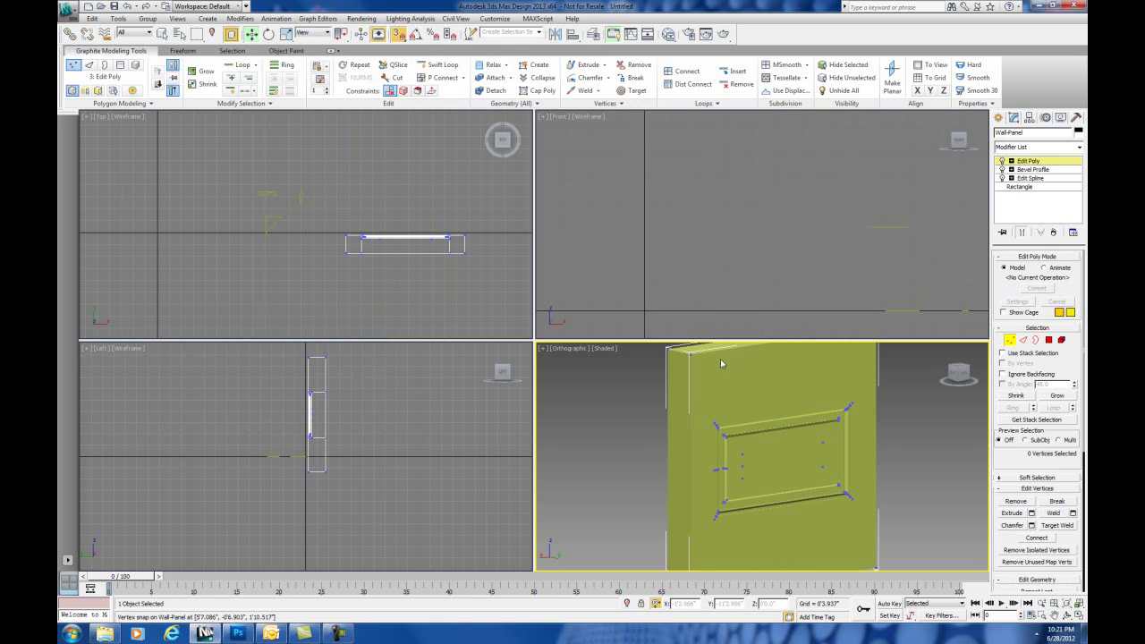
{"action": "left_click", "coordinate": [670, 228]}
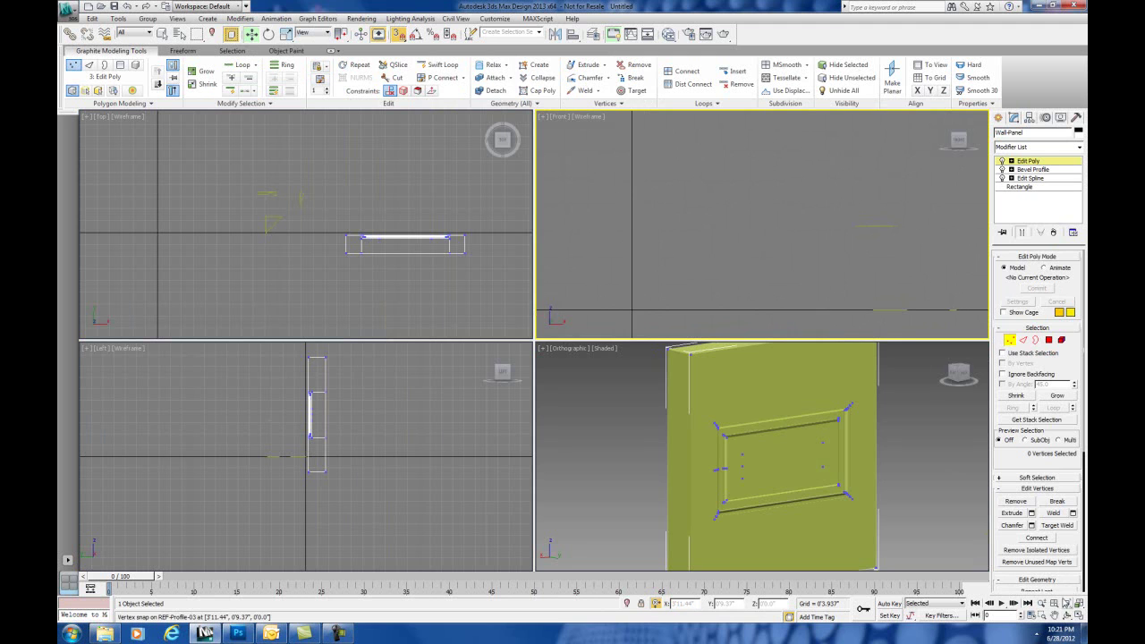
{"action": "left_click", "coordinate": [1067, 604]}
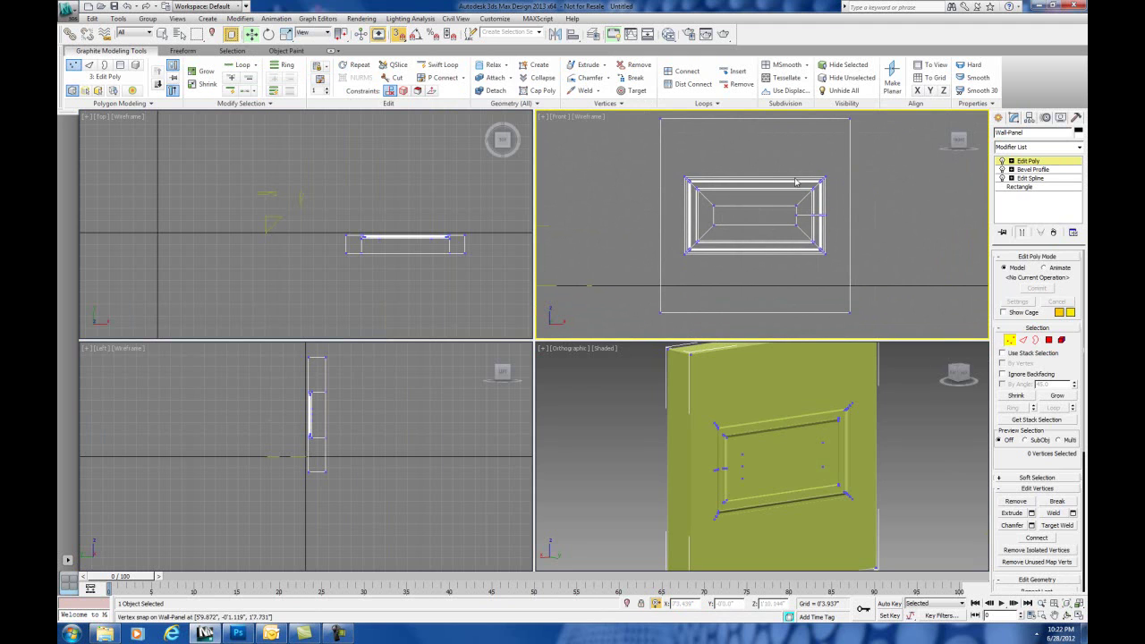
{"action": "scroll", "coordinate": [826, 212], "scroll_direction": "up", "scroll_amount": 2}
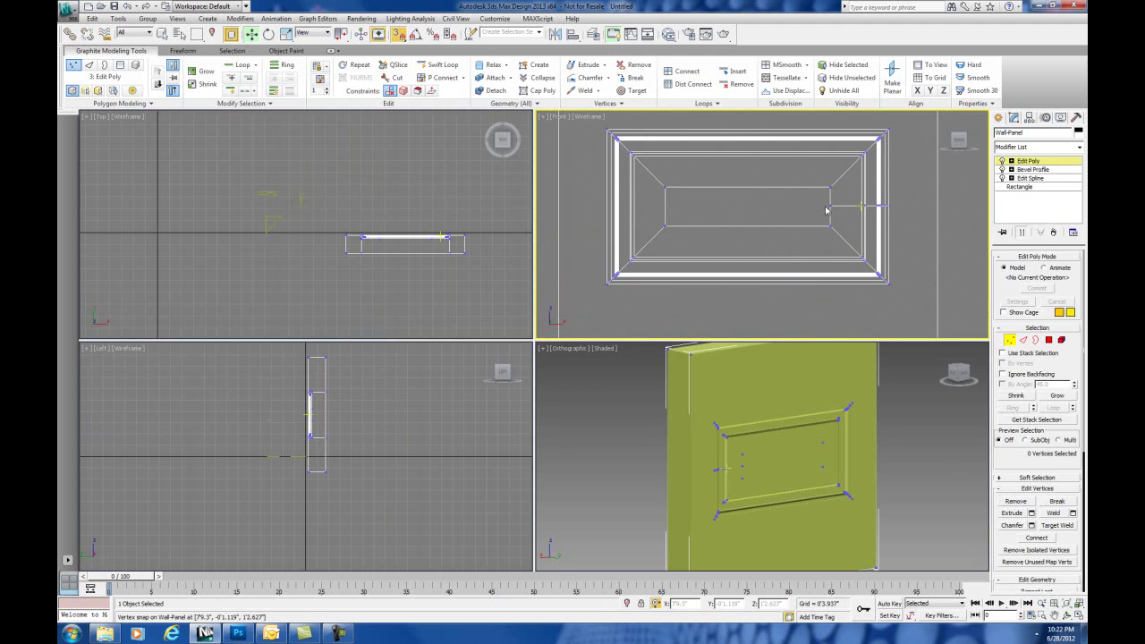
- Select the vertices along the frame's top and corners and weld them together
{"action": "key", "text": "Escape"}
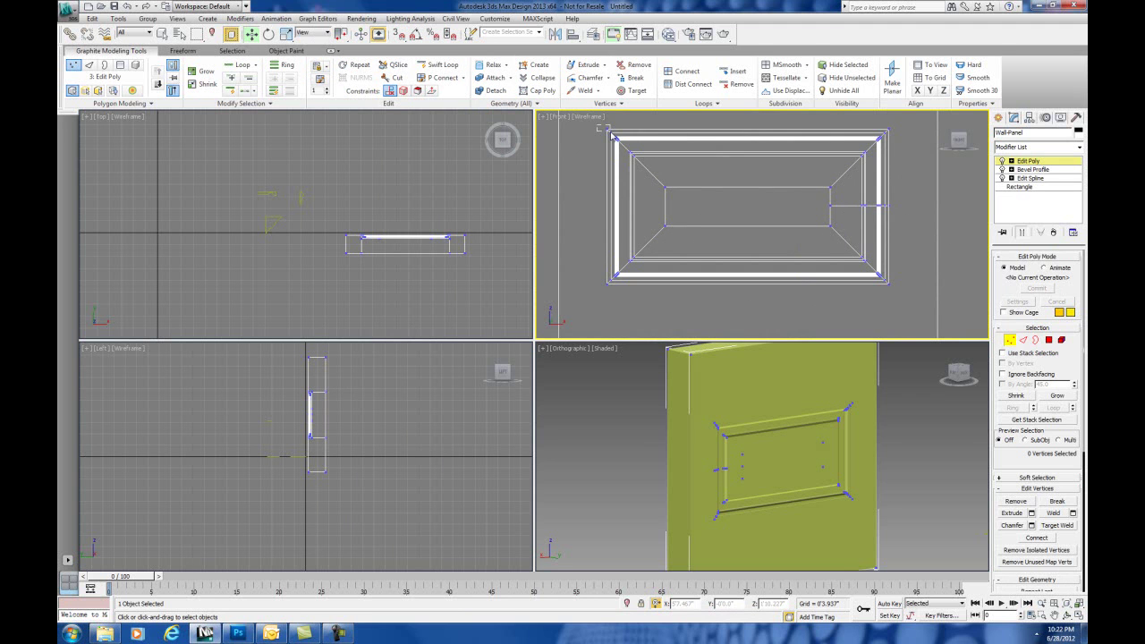
{"action": "left_click_drag", "start_coordinate": [611, 134], "coordinate": [699, 328]}
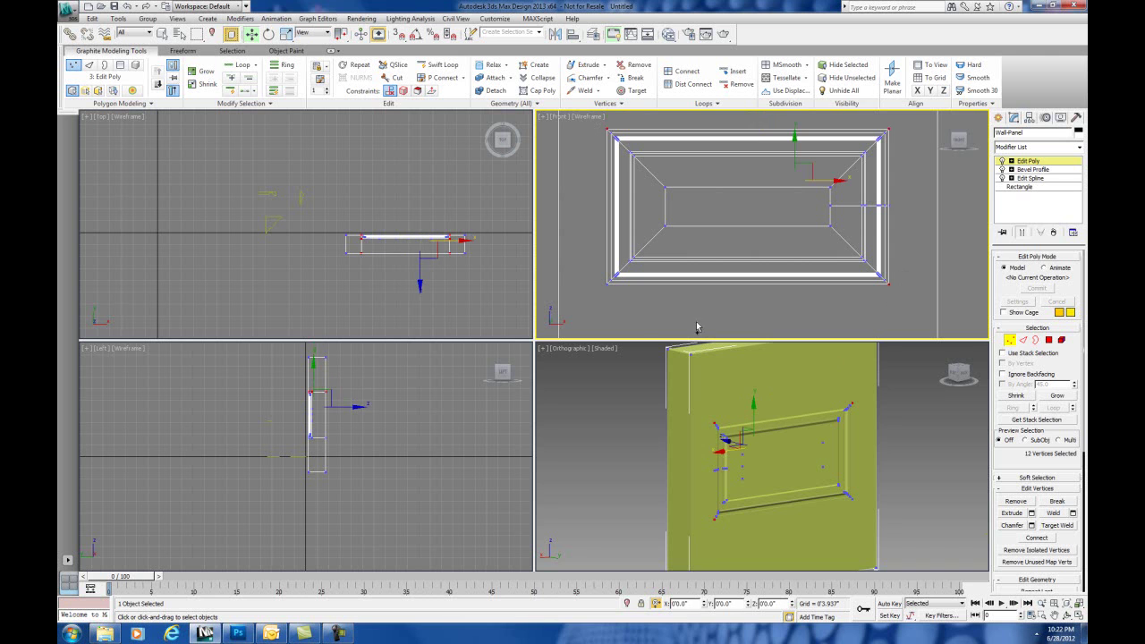
{"action": "left_click_drag", "start_coordinate": [616, 288], "coordinate": [611, 288], "text": "ctrl"}
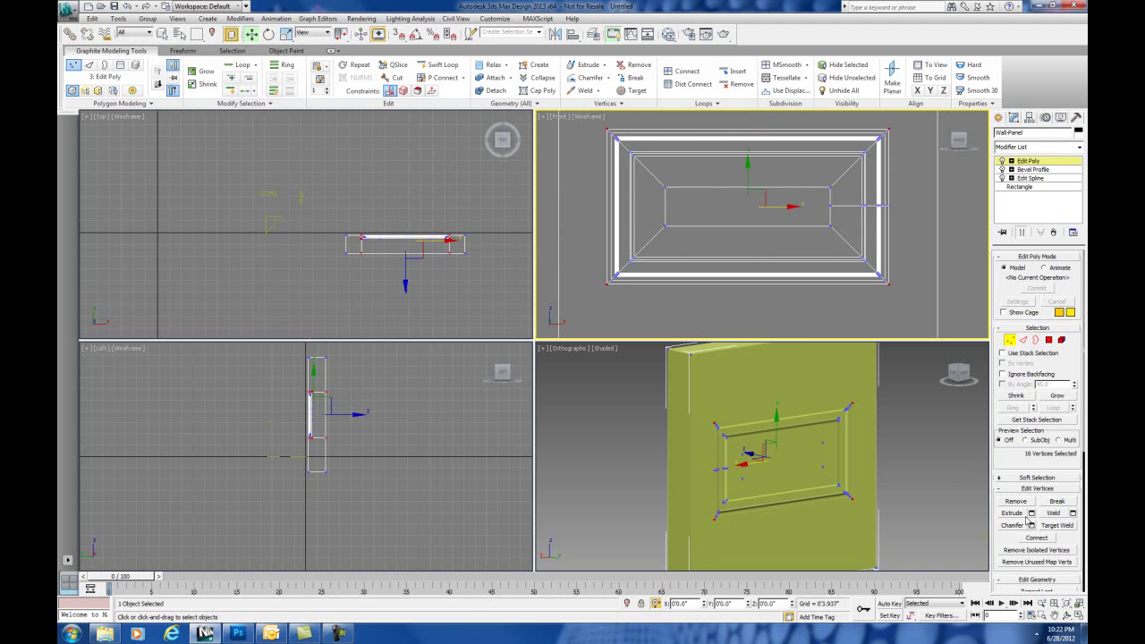
{"action": "left_click_drag", "start_coordinate": [1075, 372], "coordinate": [1070, 271]}
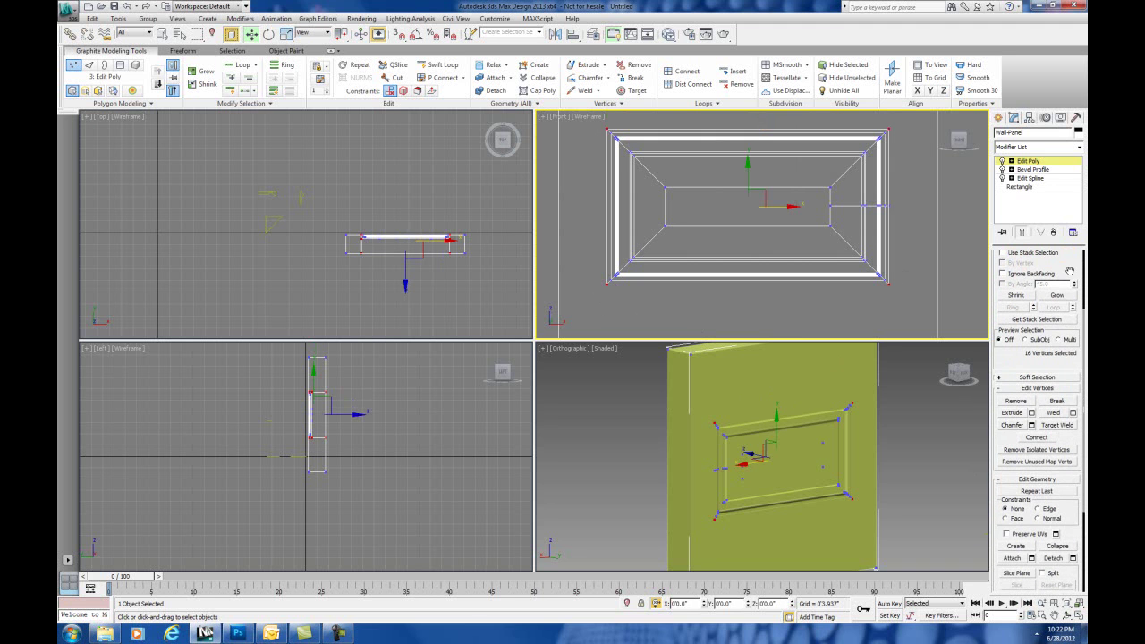
{"action": "left_click", "coordinate": [1053, 413]}
- Return Wall-Panel from vertex level to whole-object level and deselect it
{"action": "left_click", "coordinate": [1012, 161]}
{"action": "left_click", "coordinate": [1026, 162]}
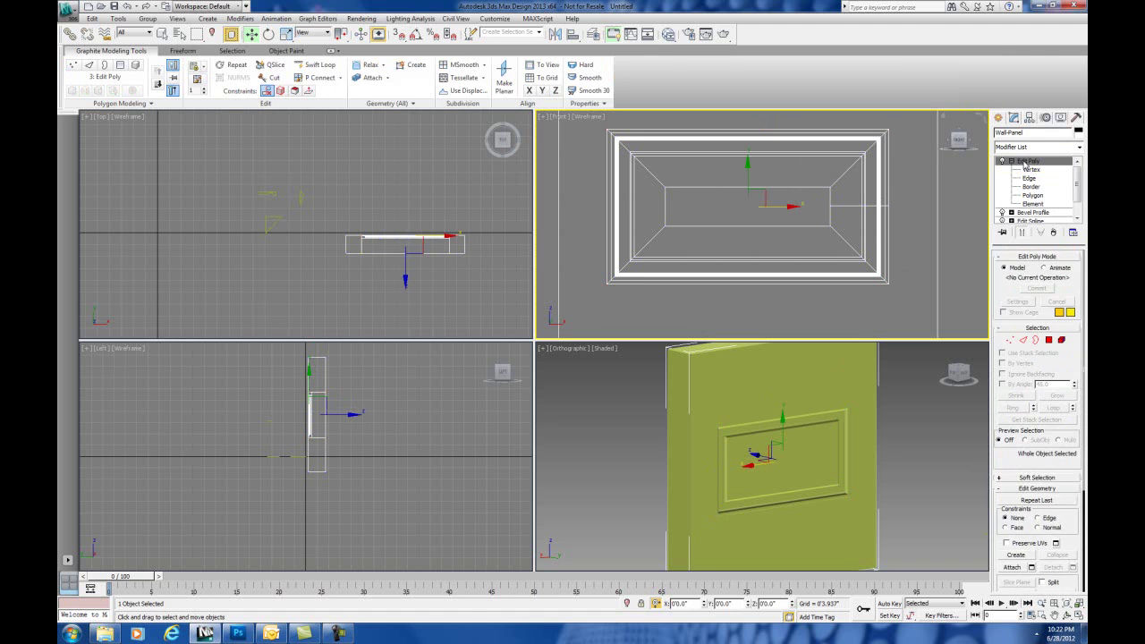
{"action": "left_click", "coordinate": [1030, 169]}
{"action": "left_click", "coordinate": [1012, 161]}
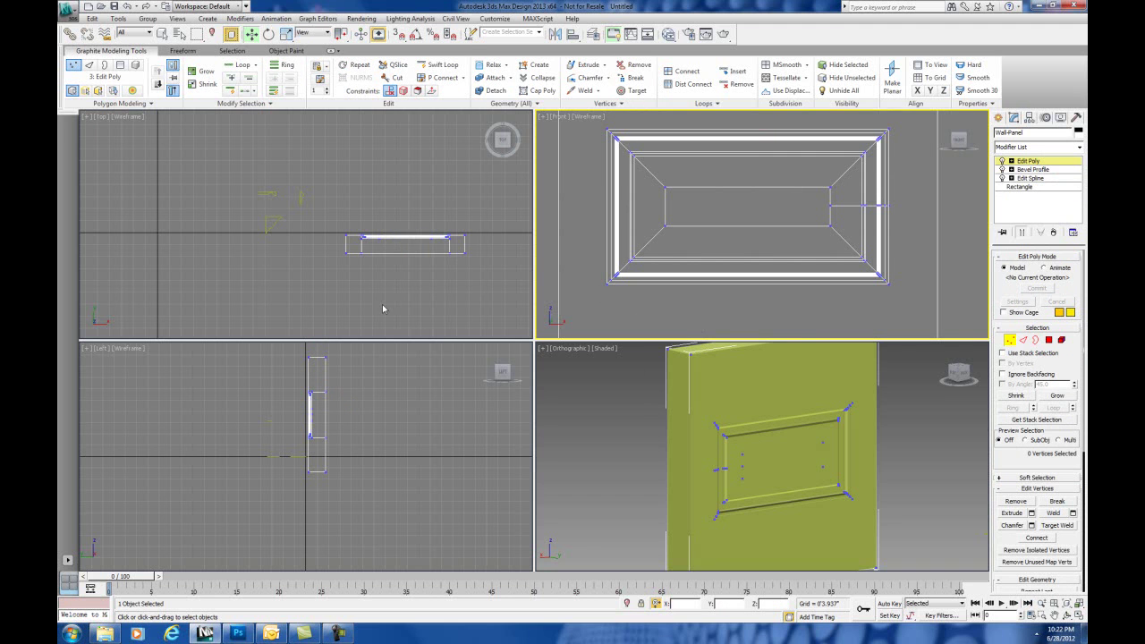
{"action": "middle_click_drag", "start_coordinate": [383, 308], "coordinate": [348, 292]}
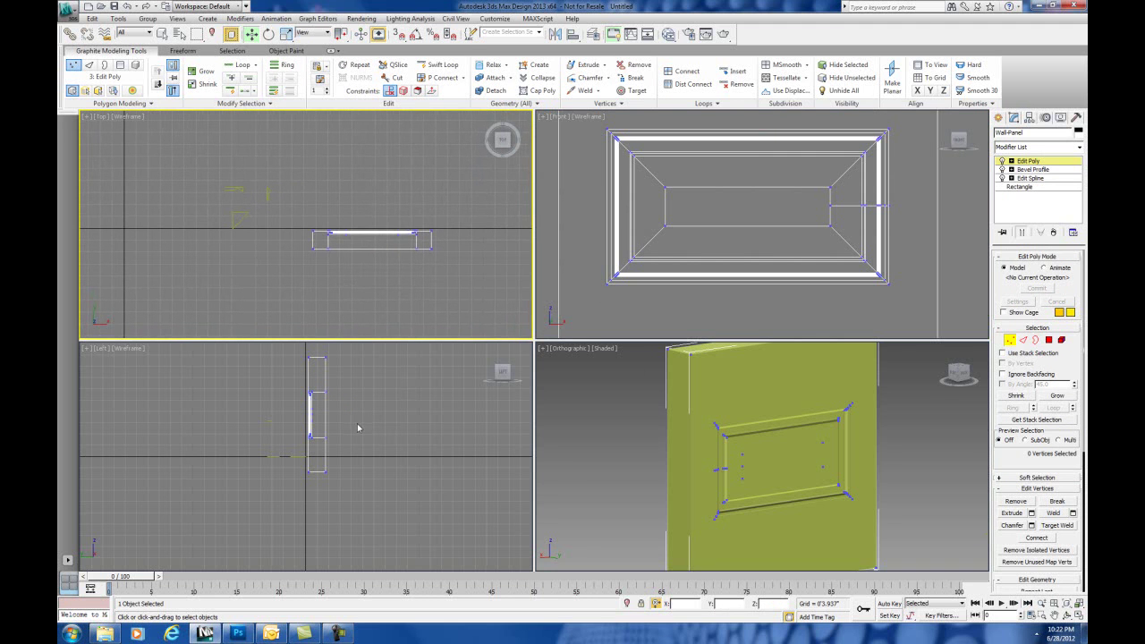
{"action": "left_click", "coordinate": [1010, 340]}
{"action": "middle_click_drag", "start_coordinate": [909, 410], "coordinate": [876, 403]}
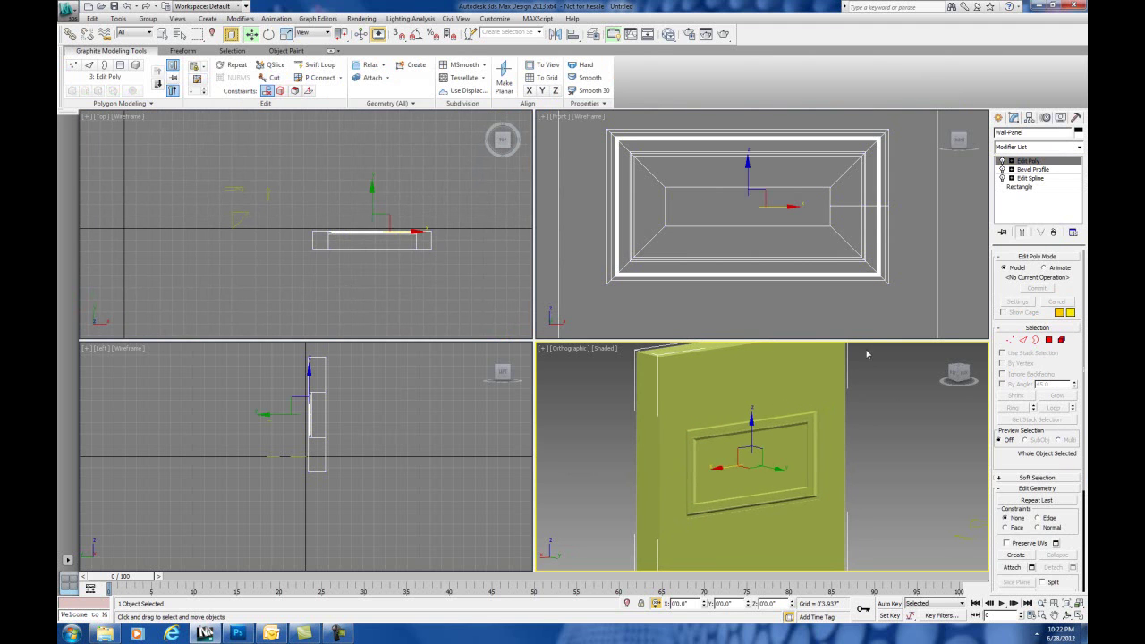
{"action": "left_click", "coordinate": [890, 410]}
- In the Slate editor, replace old nodes with a fresh Wood - Painted White material and its maps
{"action": "key", "text": "m"}
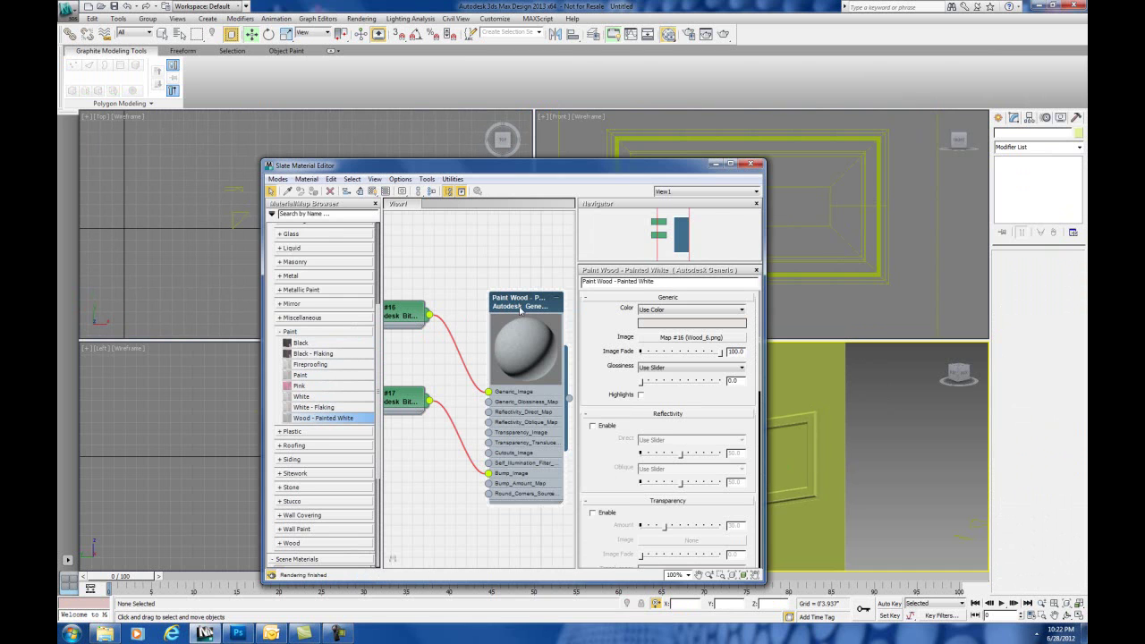
{"action": "key", "text": "Delete"}
{"action": "left_click_drag", "start_coordinate": [448, 293], "coordinate": [402, 443]}
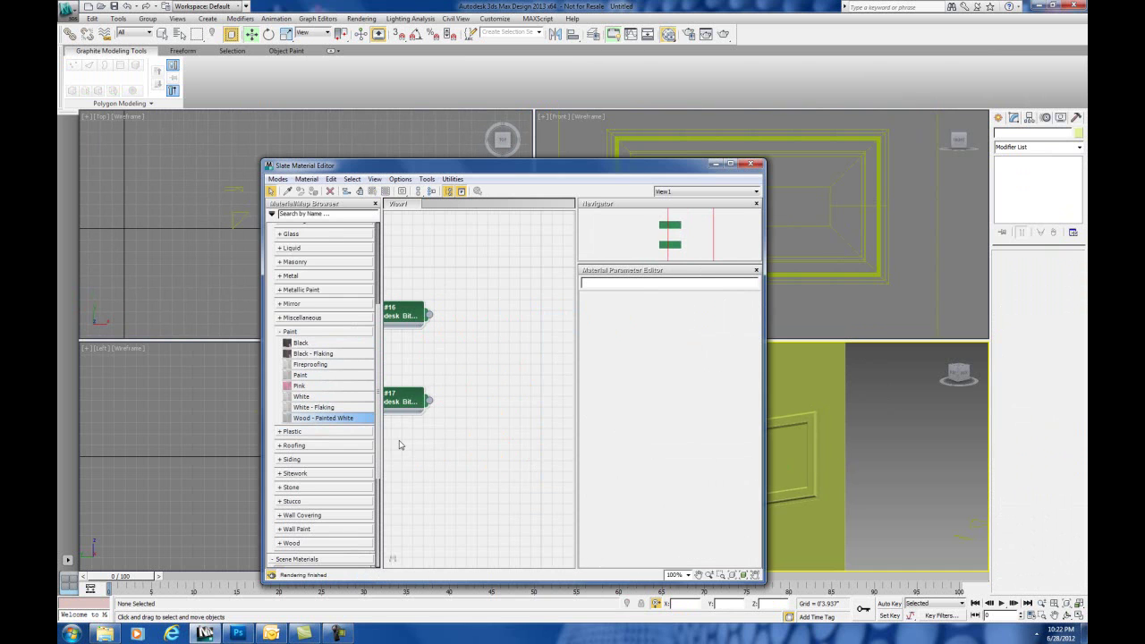
{"action": "key", "text": "Delete"}
{"action": "mouse_move", "coordinate": [338, 421]}
{"action": "left_mouse_down"}
{"action": "mouse_move", "coordinate": [521, 363]}
{"action": "mouse_move", "coordinate": [531, 309]}
{"action": "left_mouse_up"}
{"action": "left_click_drag", "start_coordinate": [393, 383], "coordinate": [437, 328]}
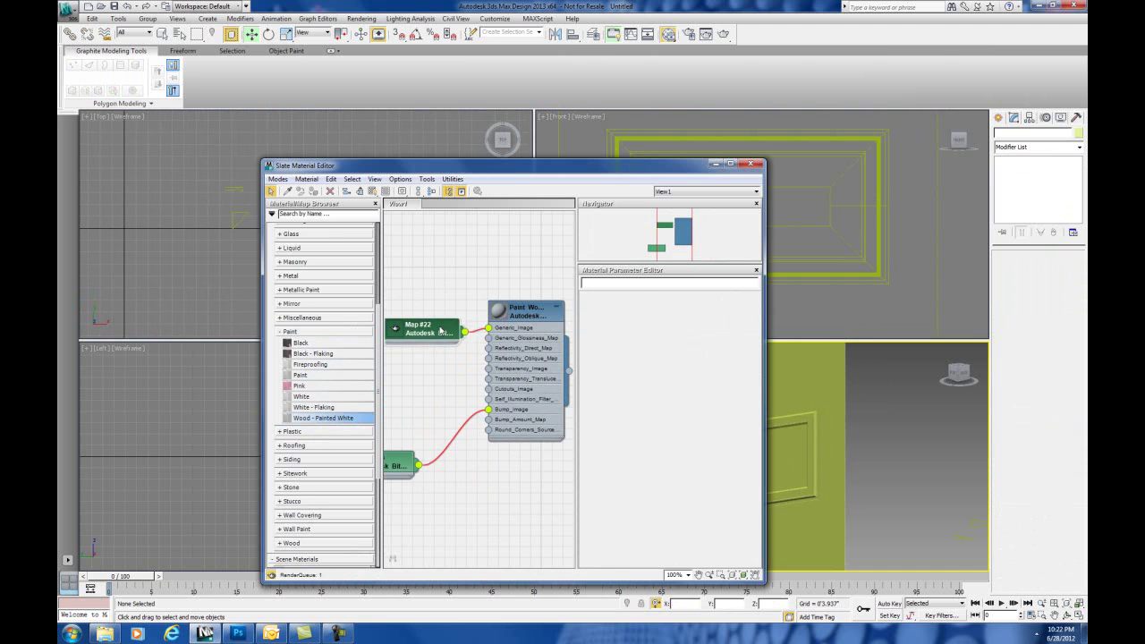
{"action": "left_click_drag", "start_coordinate": [417, 466], "coordinate": [462, 412]}
- Set the material's generic colour to a warm off-white beige and select the wall panel
{"action": "double_click", "coordinate": [506, 315]}
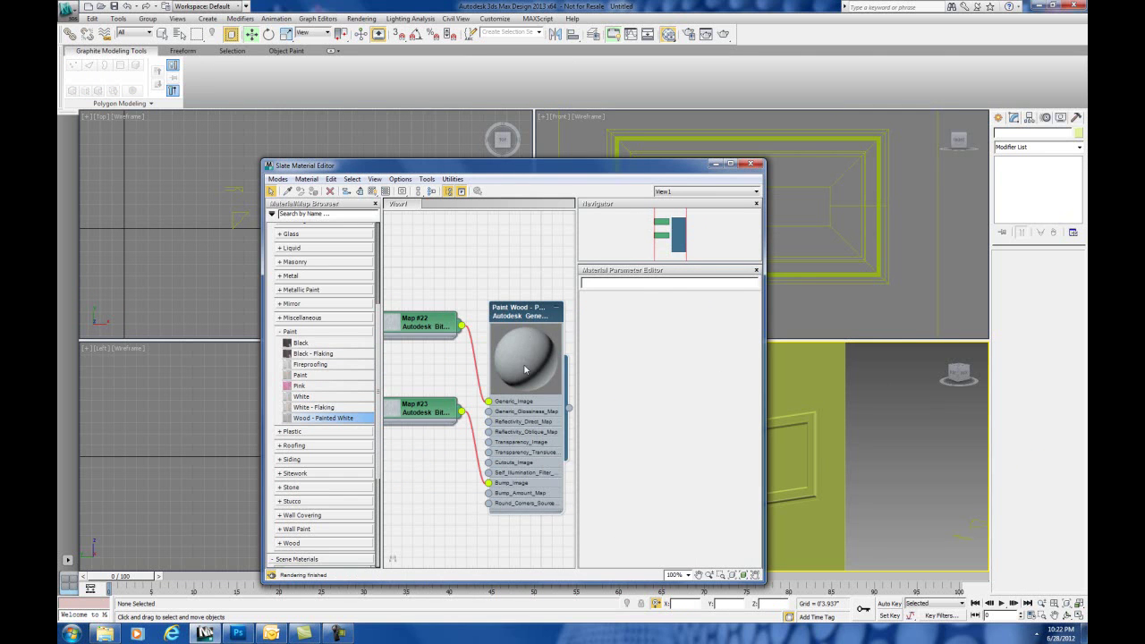
{"action": "double_click", "coordinate": [525, 368]}
{"action": "double_click", "coordinate": [519, 313]}
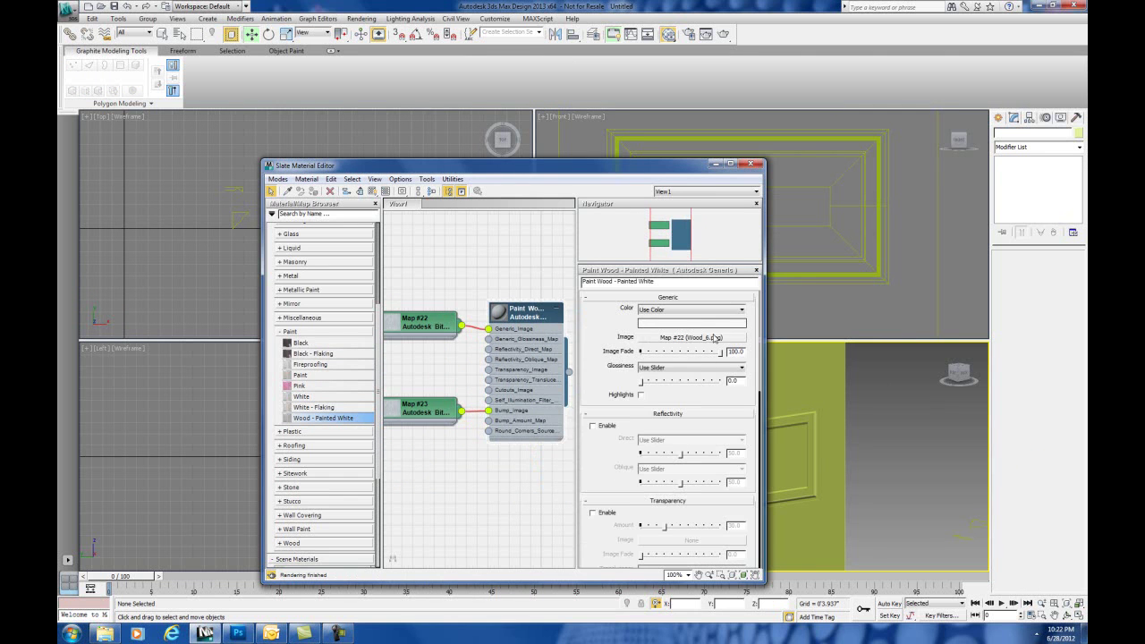
{"action": "left_click", "coordinate": [690, 323]}
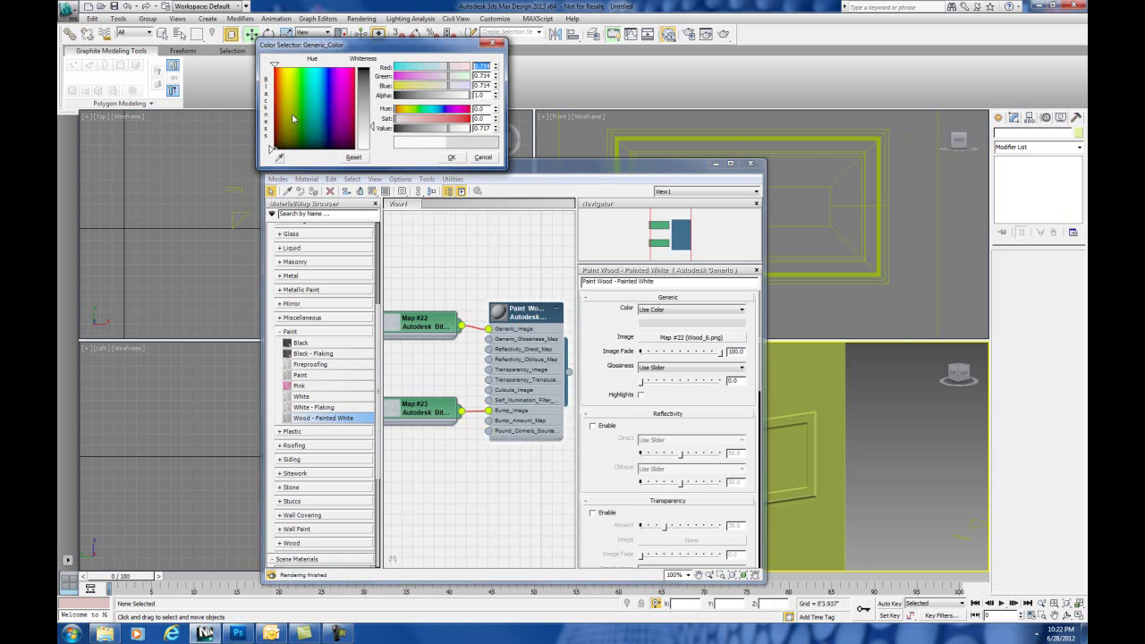
{"action": "left_click_drag", "start_coordinate": [293, 118], "coordinate": [280, 123]}
{"action": "left_click_drag", "start_coordinate": [370, 132], "coordinate": [372, 137]}
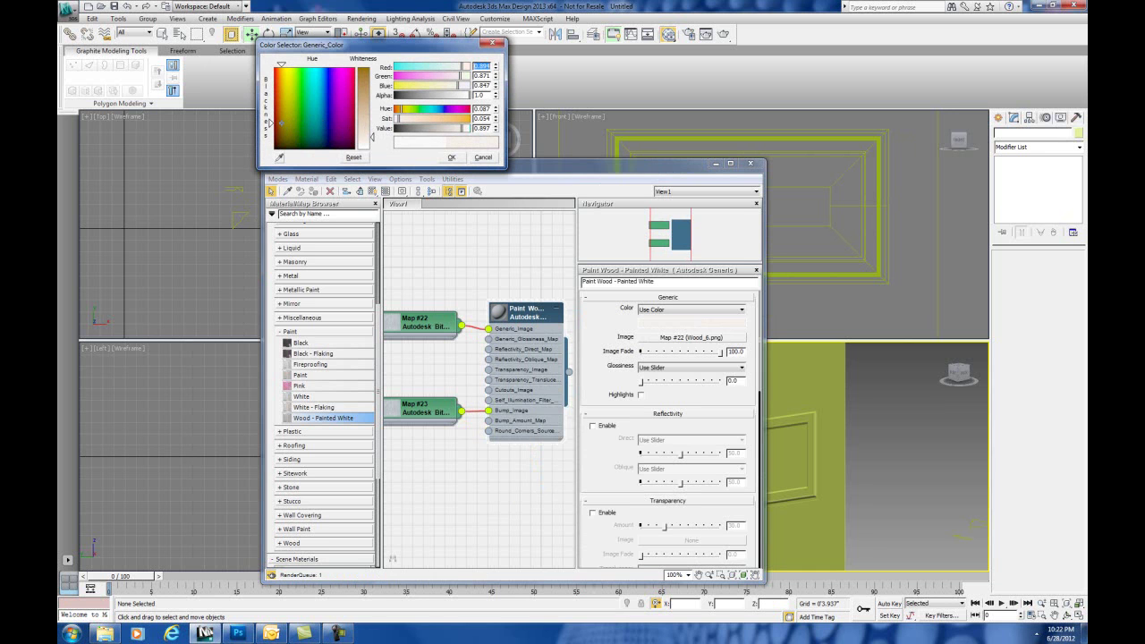
{"action": "left_click_drag", "start_coordinate": [280, 122], "coordinate": [285, 119]}
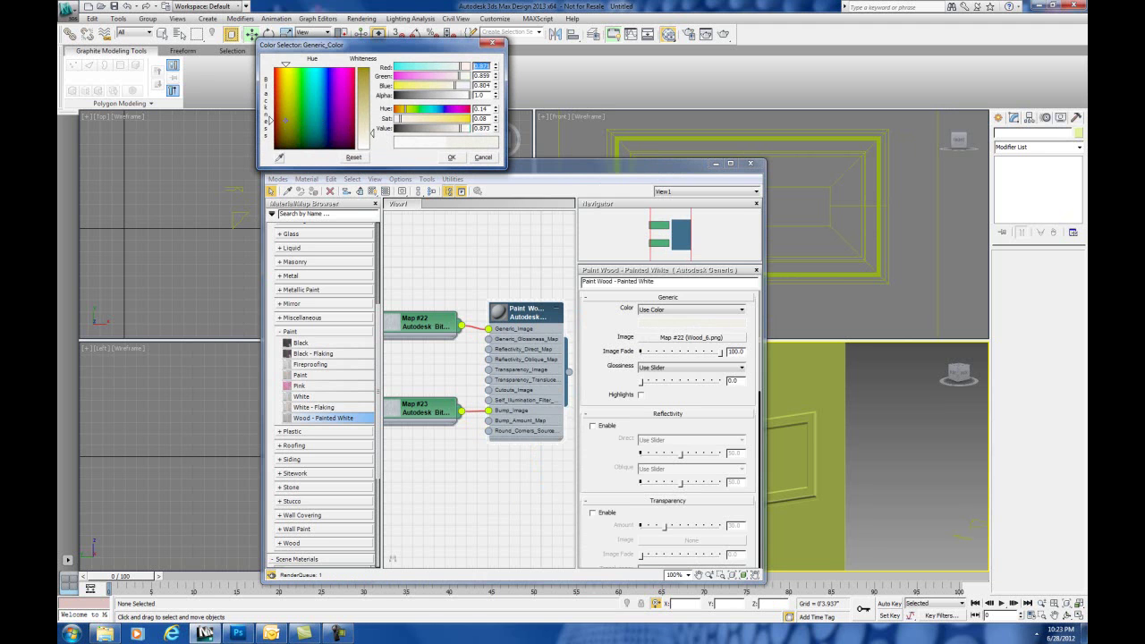
{"action": "left_click", "coordinate": [452, 157]}
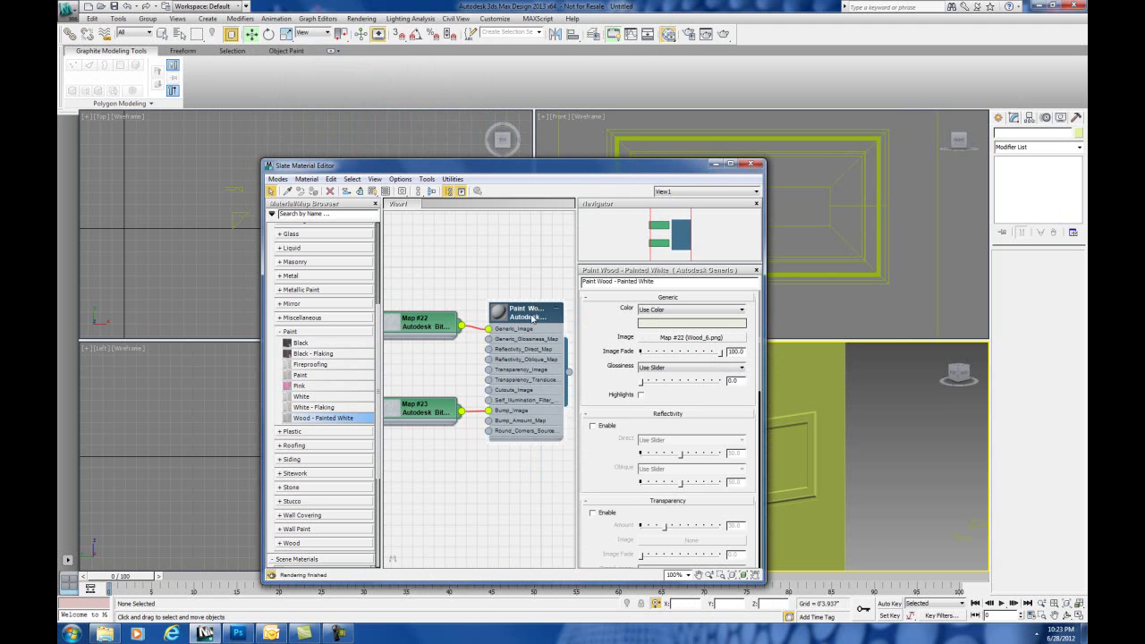
{"action": "left_click", "coordinate": [839, 376]}
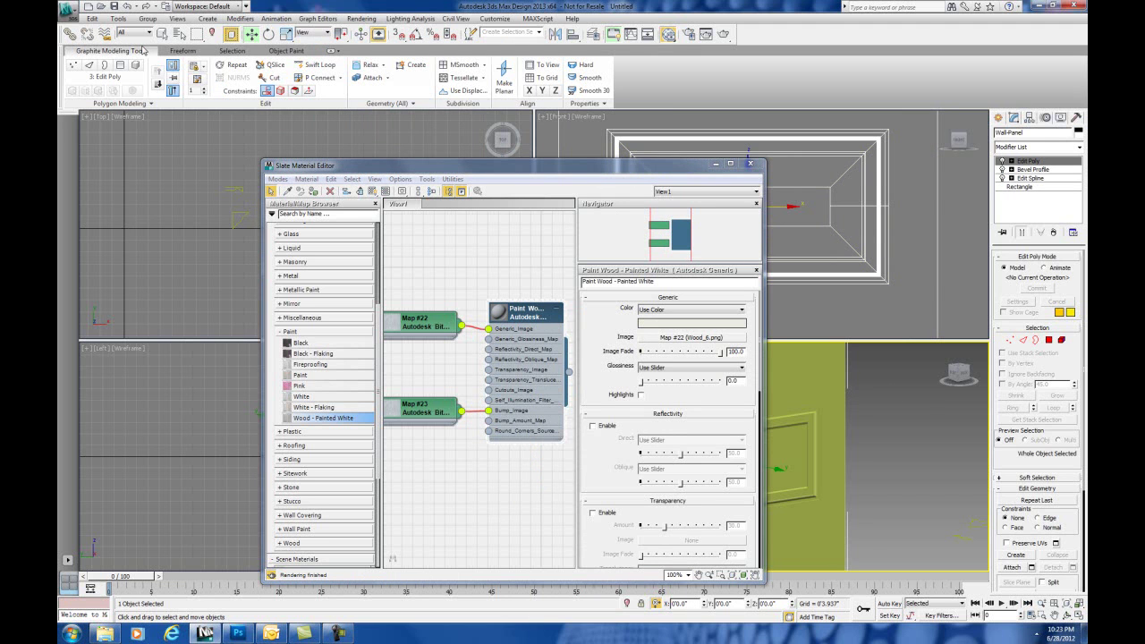
- Assign the Wood - Painted White material to the selected wall panel
{"action": "left_click", "coordinate": [313, 190]}
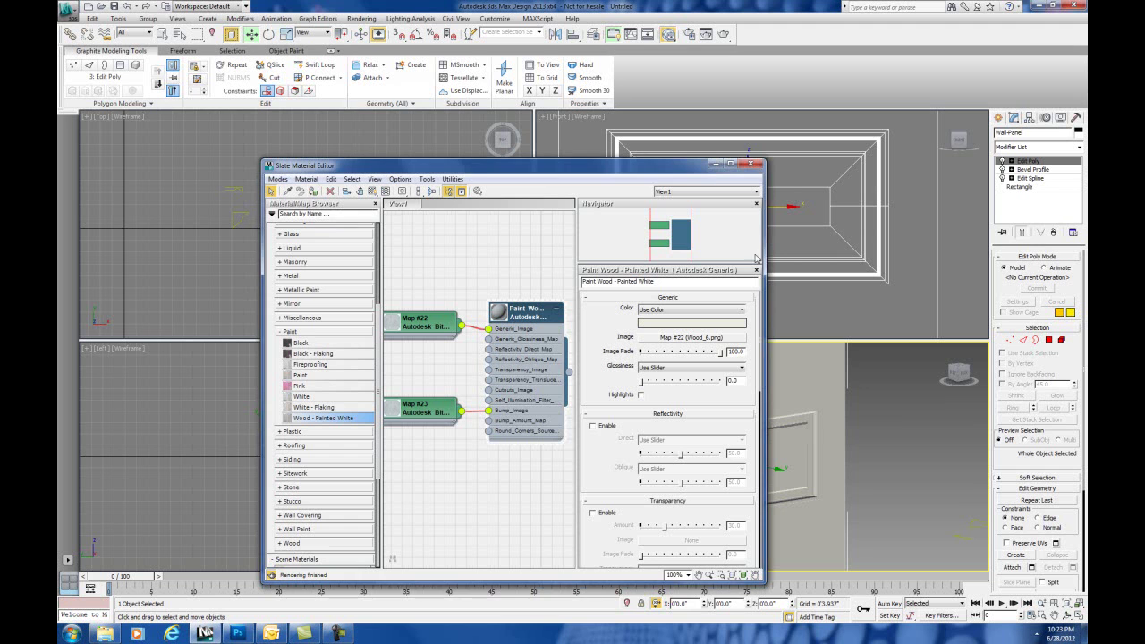
{"action": "left_click", "coordinate": [751, 166]}
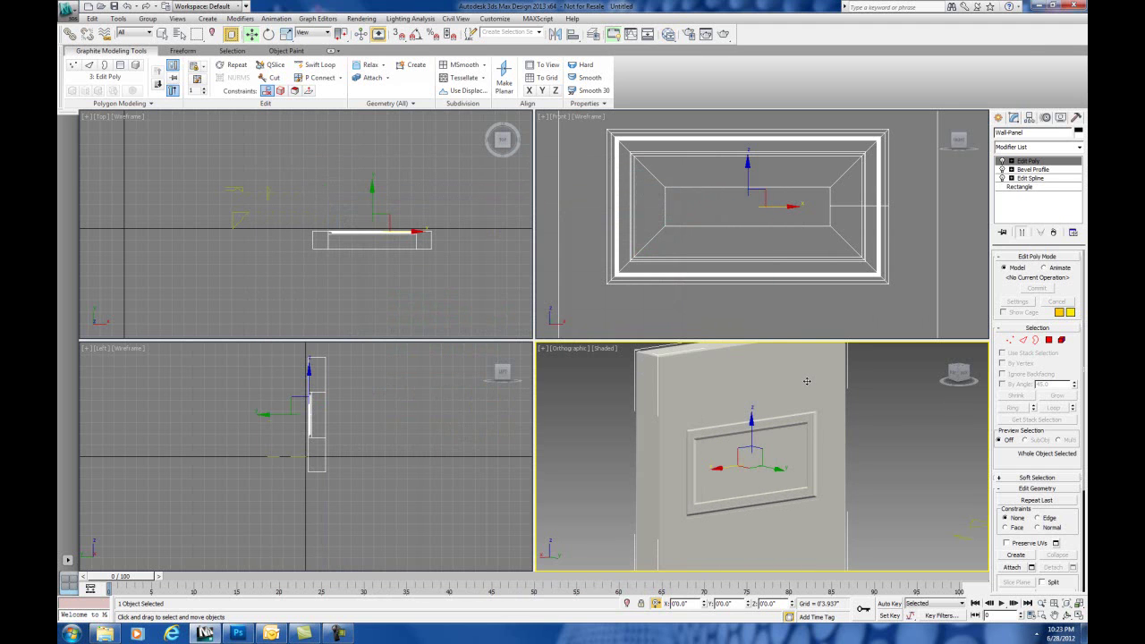
{"action": "left_click", "coordinate": [668, 35]}
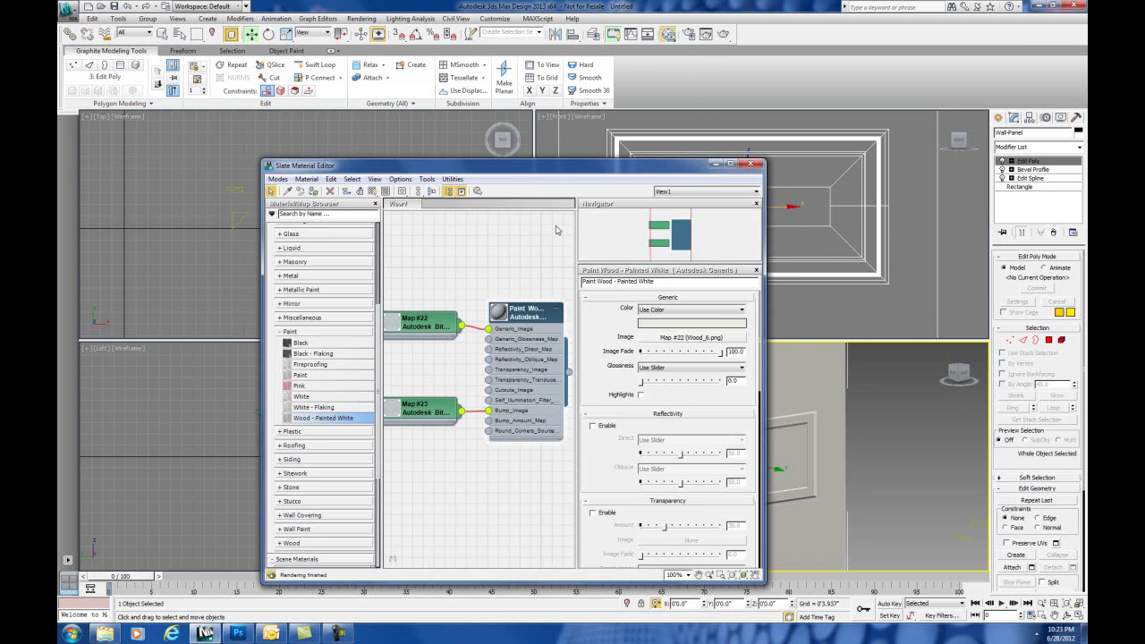
{"action": "left_click_drag", "start_coordinate": [540, 171], "coordinate": [440, 127]}
{"action": "scroll", "coordinate": [630, 452], "scroll_direction": "down", "scroll_amount": 5}
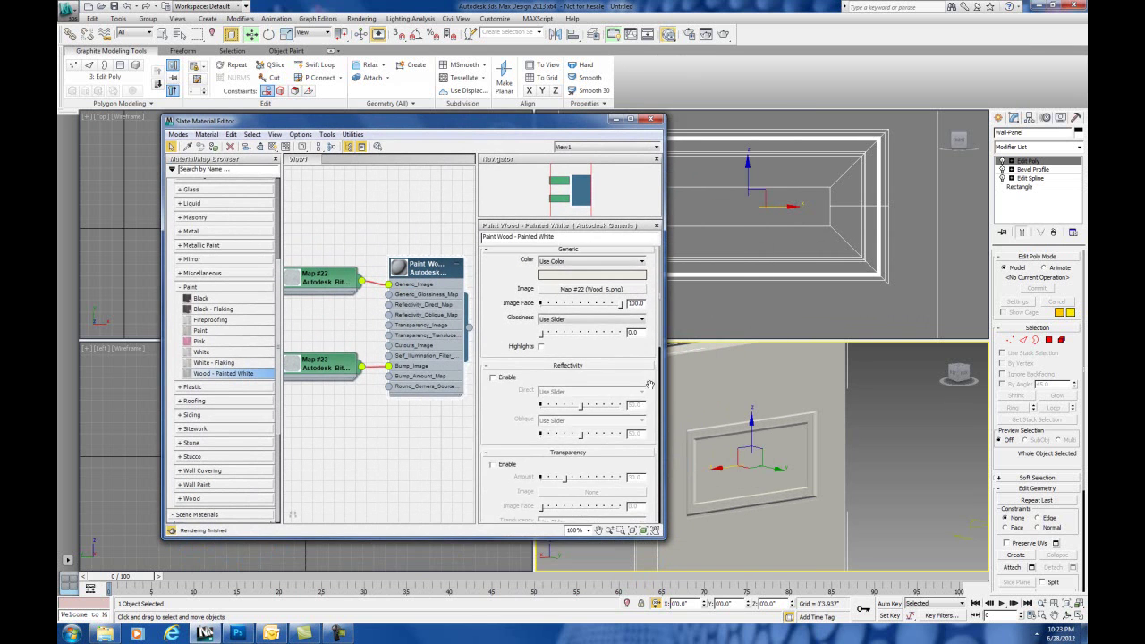
{"action": "scroll", "coordinate": [586, 432], "scroll_direction": "down", "scroll_amount": 3}
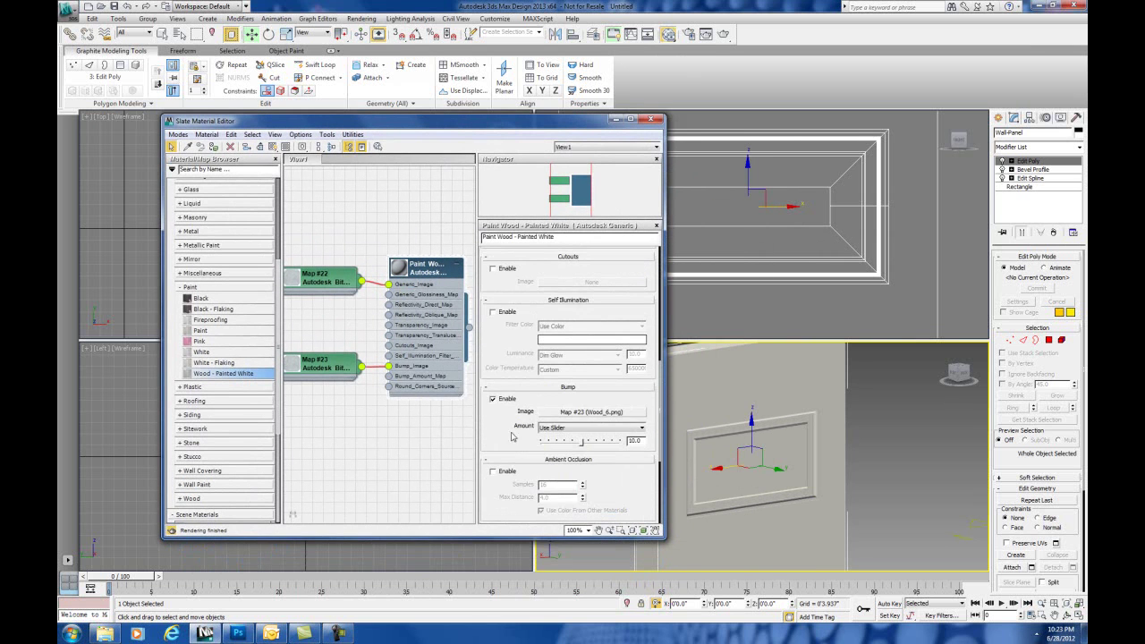
{"action": "scroll", "coordinate": [514, 421], "scroll_direction": "down", "scroll_amount": 3}
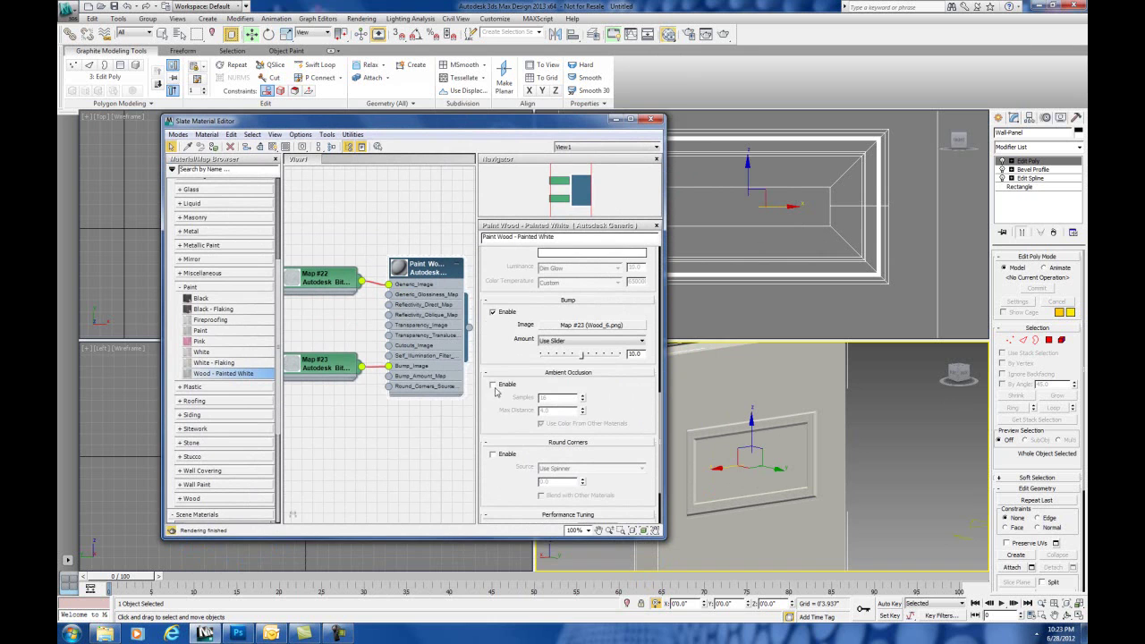
- Enable Ambient Occlusion and Round Corners with radius 0.1, then close the editor
{"action": "left_click", "coordinate": [492, 386]}
{"action": "scroll", "coordinate": [626, 416], "scroll_direction": "down", "scroll_amount": 3}
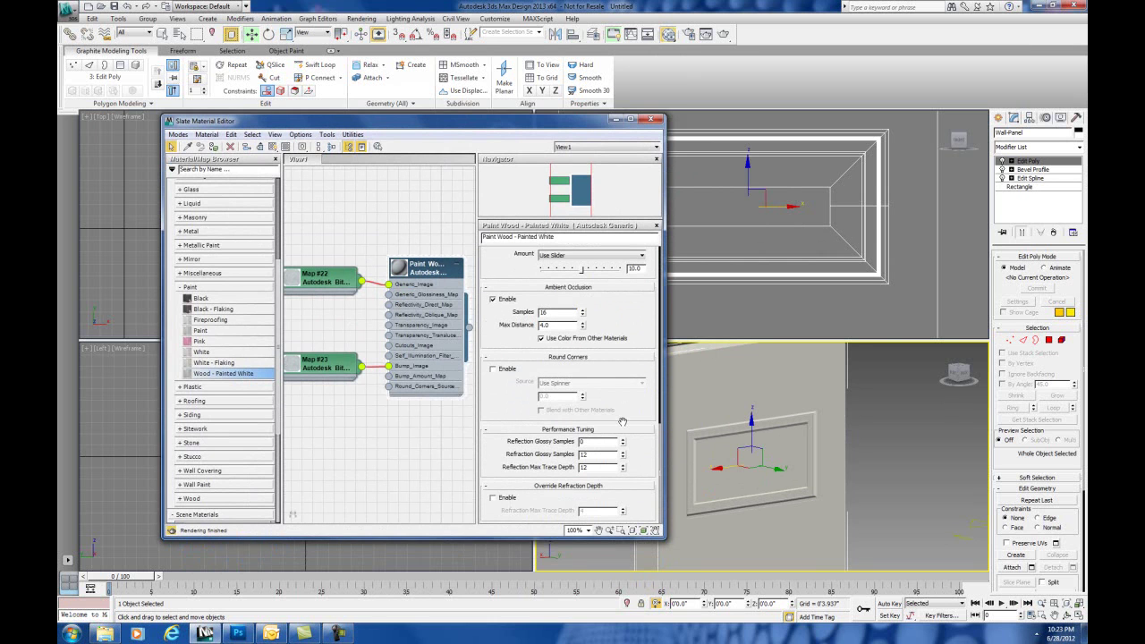
{"action": "left_click", "coordinate": [493, 369]}
{"action": "double_click", "coordinate": [549, 396]}
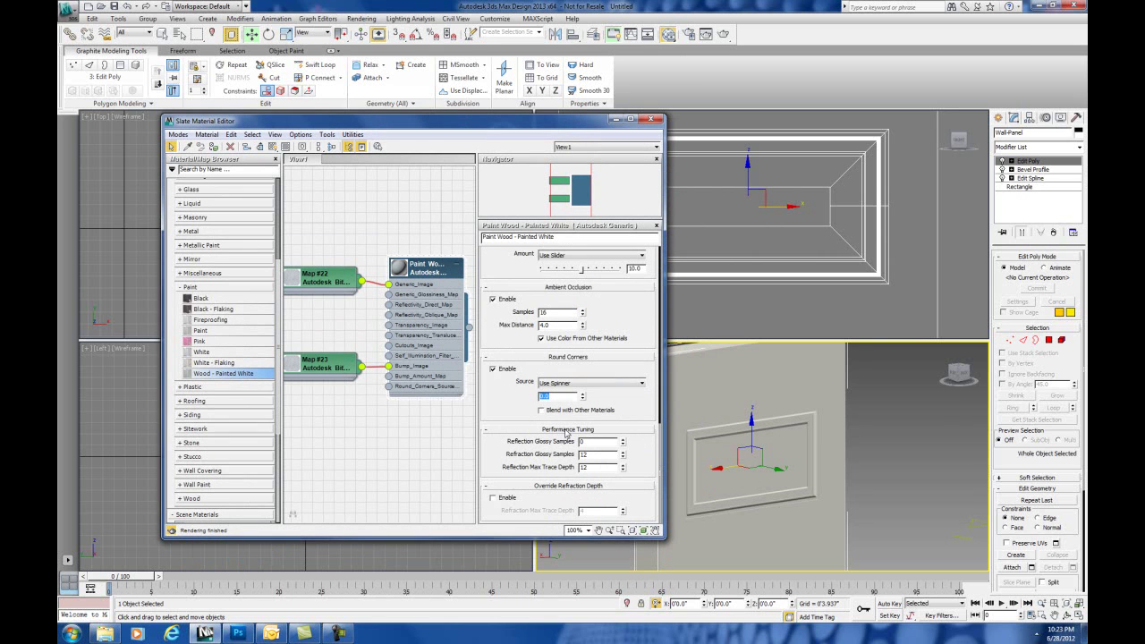
{"action": "type", "text": ".1"}
{"action": "key", "text": "Return"}
{"action": "left_click", "coordinate": [653, 119]}
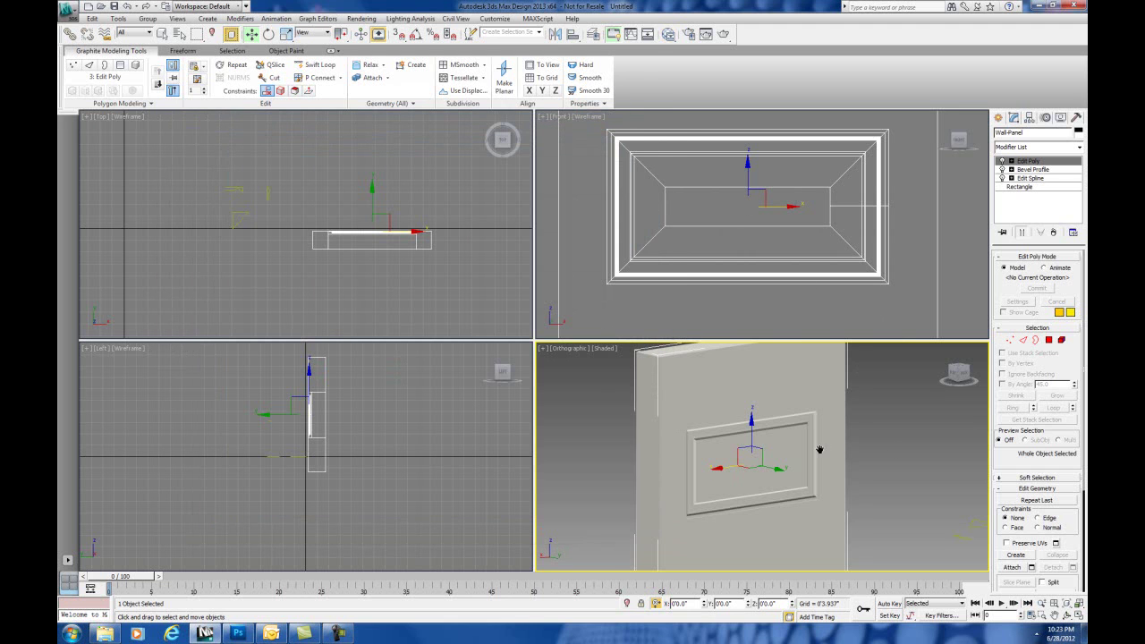
- Zoom Extents the shaded orthographic view with Z and pan to centre the wall panel
{"action": "middle_click_drag", "start_coordinate": [820, 449], "coordinate": [797, 460]}
{"action": "key", "text": "z"}
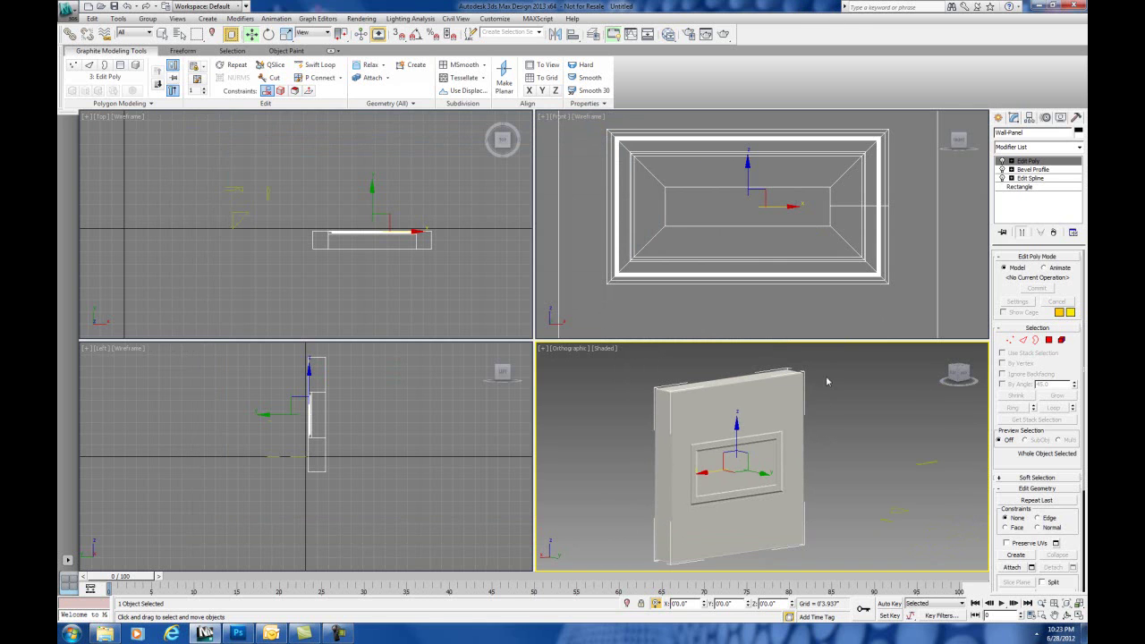
{"action": "middle_click_drag", "start_coordinate": [823, 407], "coordinate": [612, 458]}
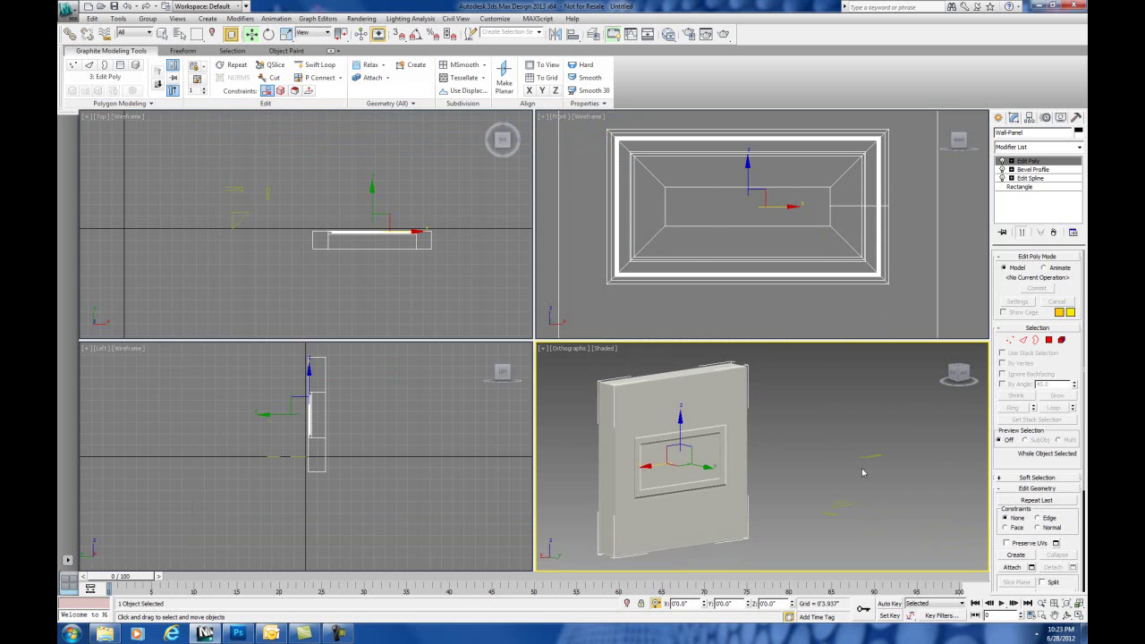